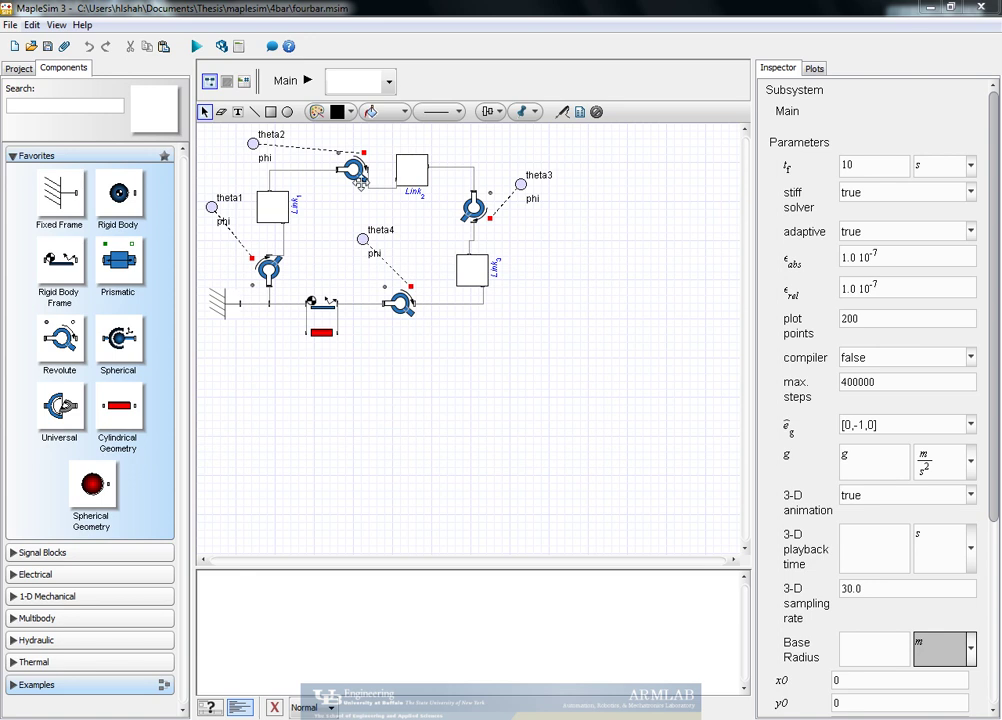
# - Start a new model and place a Fixed Frame, Revolute, two Rigid Body Frames and a Rigid Body
pyautogui.click(14, 46)
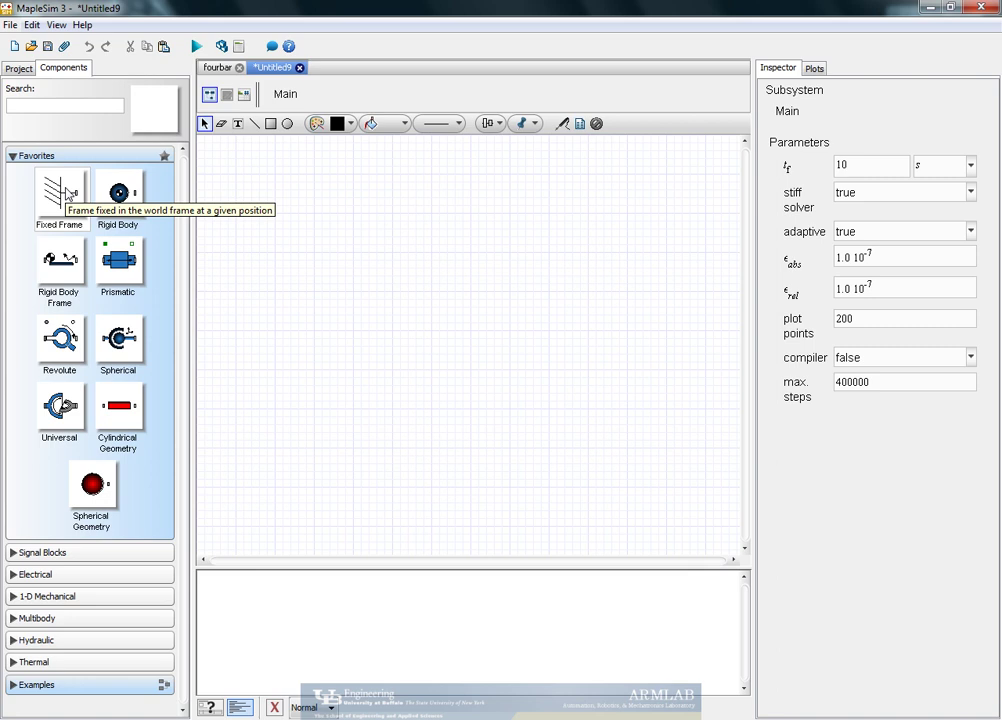
pyautogui.moveTo(67, 193); pyautogui.dragTo(283, 268)
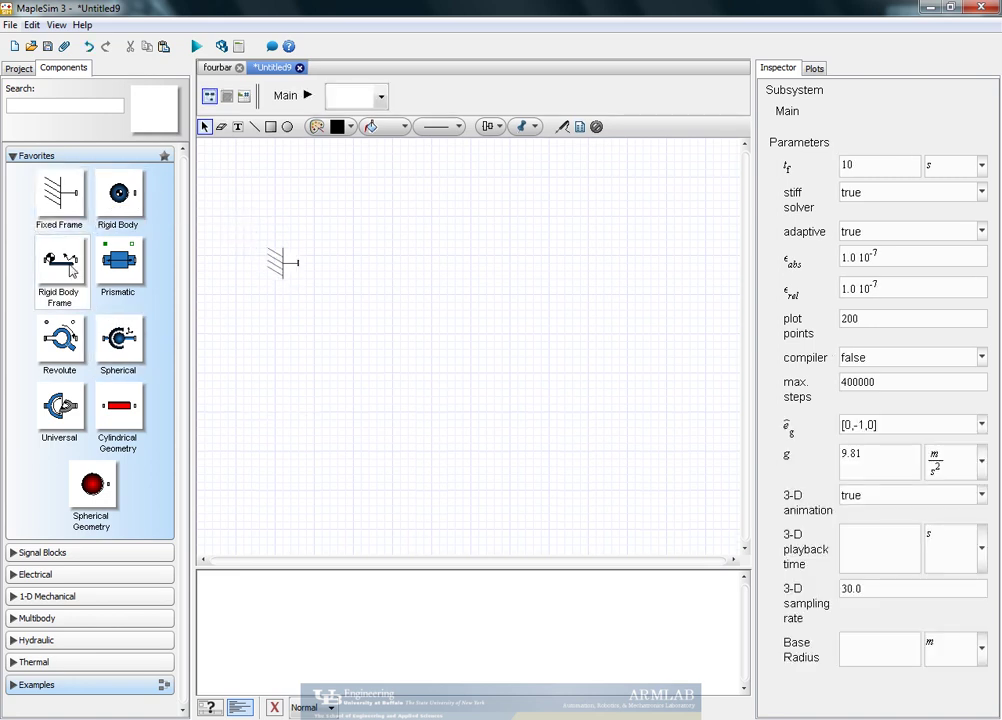
pyautogui.moveTo(60, 338); pyautogui.dragTo(336, 268)
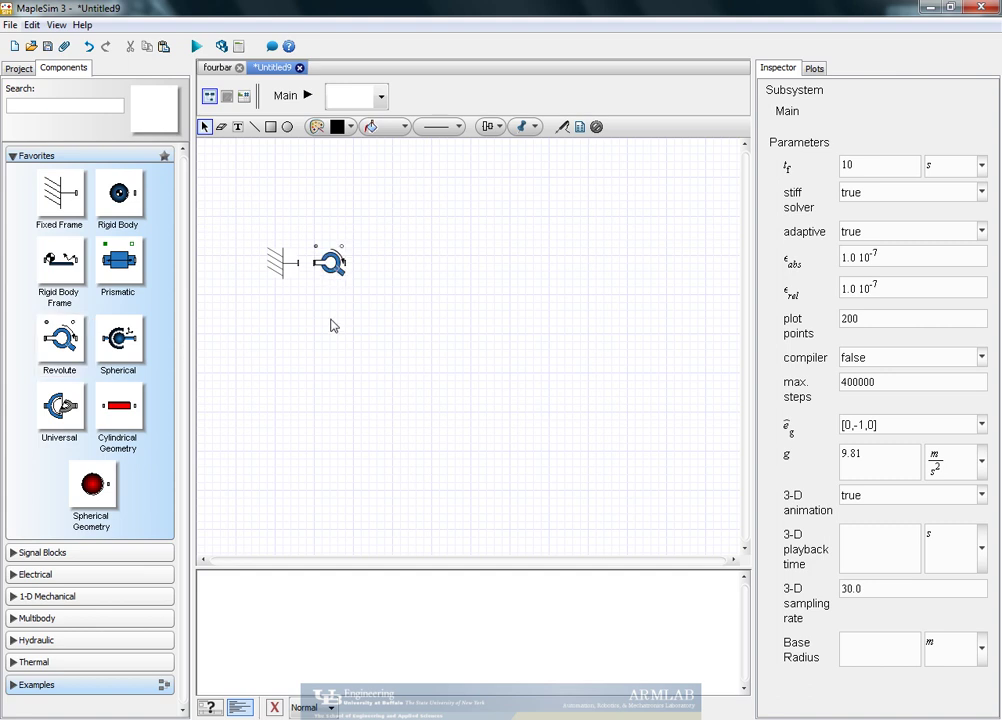
pyautogui.moveTo(58, 262); pyautogui.dragTo(398, 274)
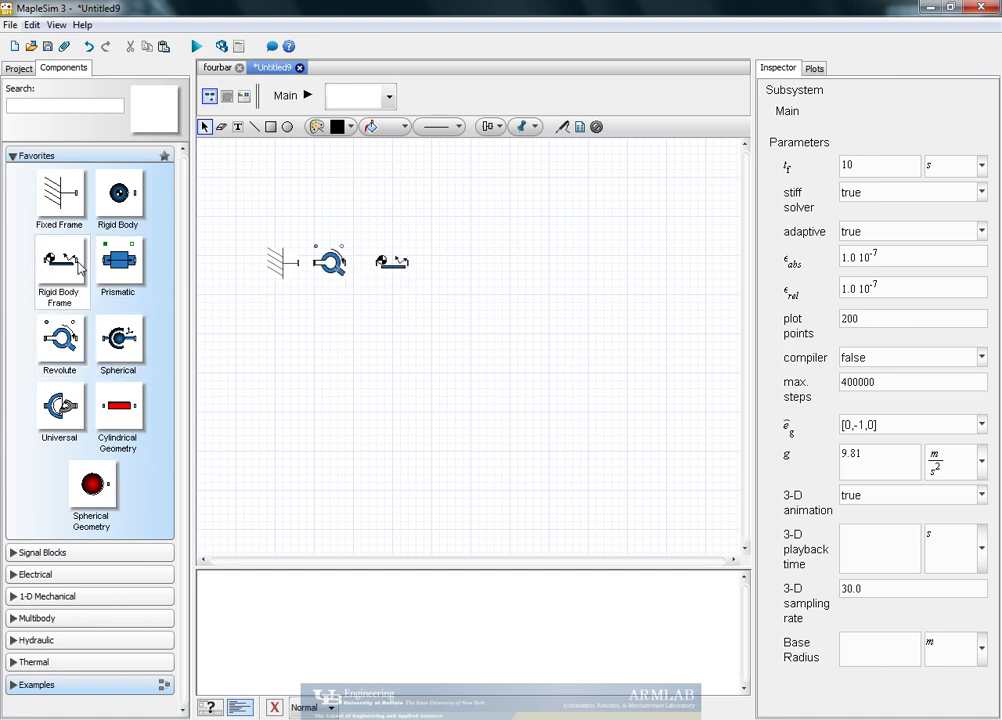
pyautogui.moveTo(58, 268); pyautogui.dragTo(471, 268)
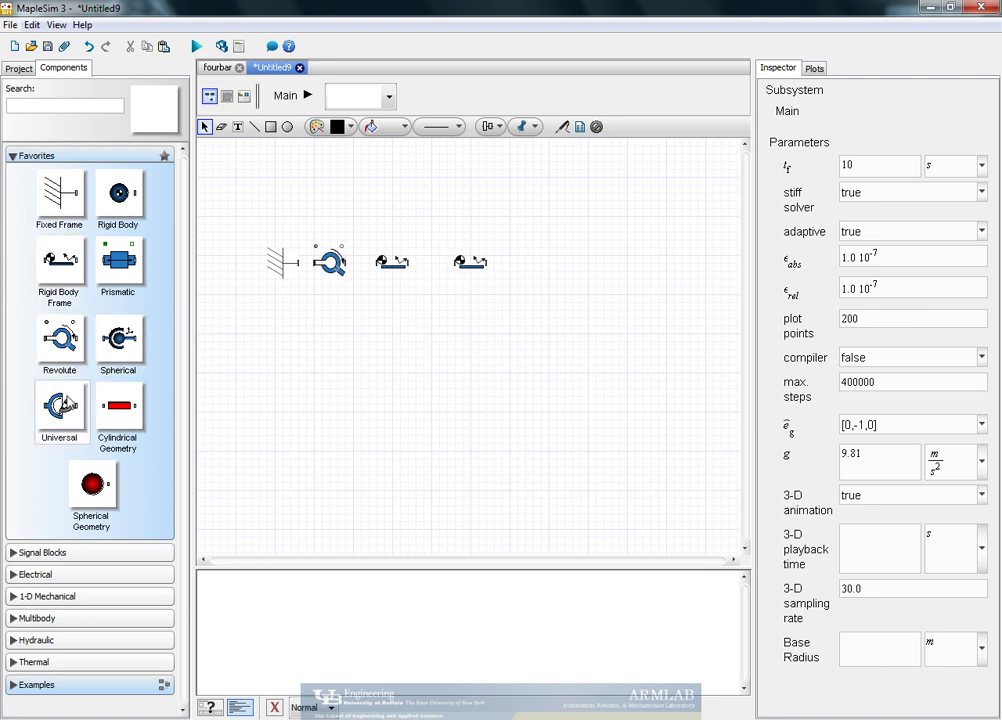
pyautogui.moveTo(118, 192); pyautogui.dragTo(425, 295)
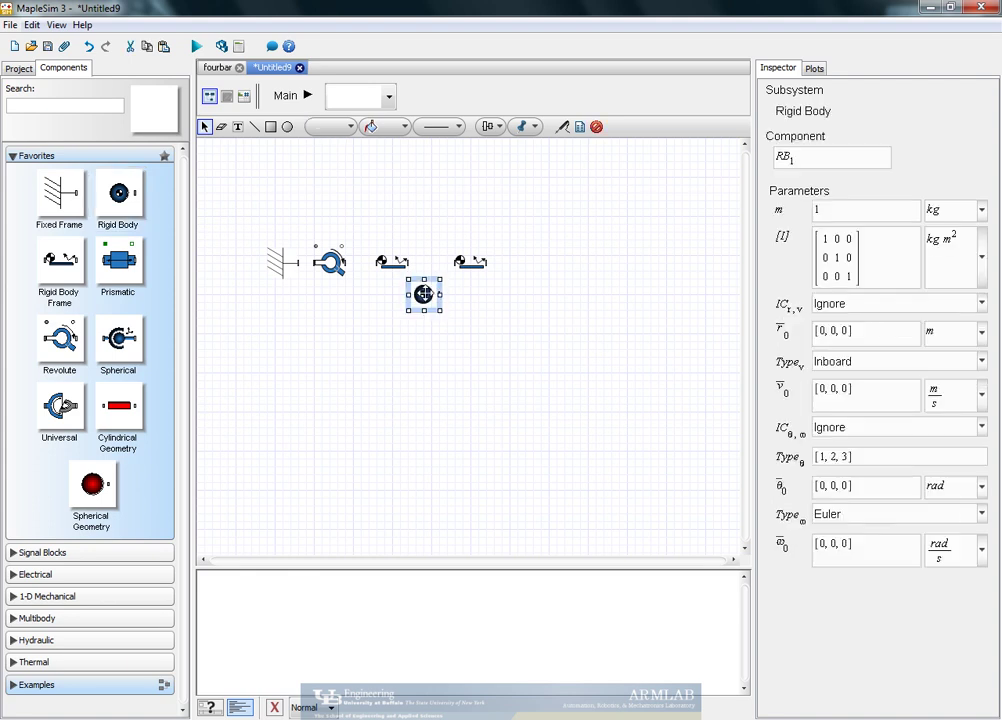
# - Wire the two rigid body frames to the rigid body
pyautogui.click(401, 285)
pyautogui.click(393, 262)
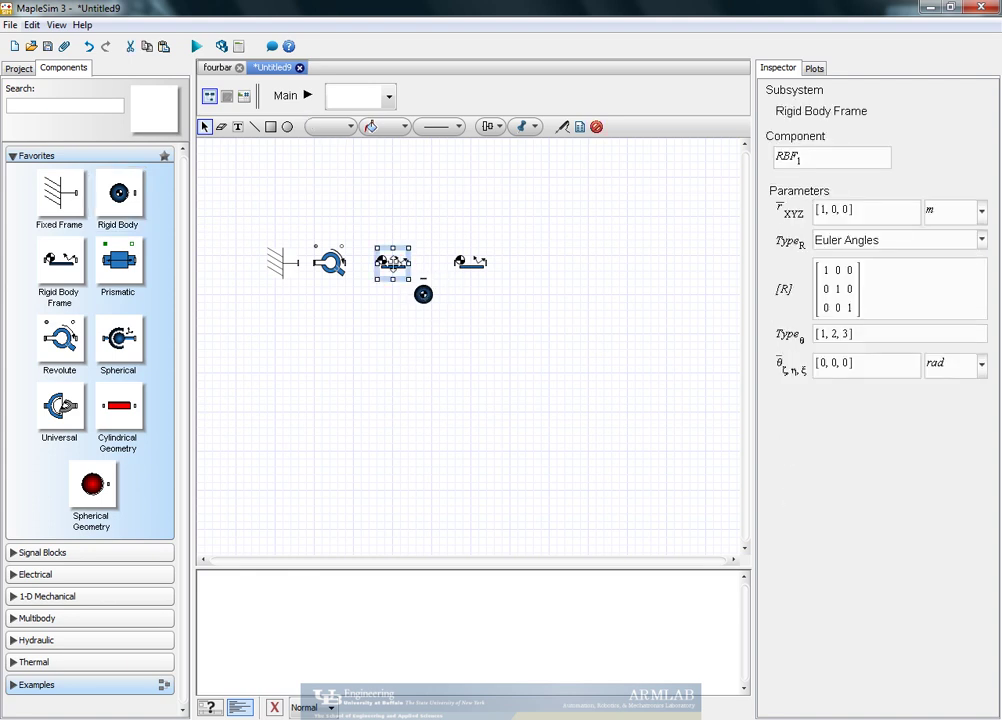
pyautogui.click(387, 315)
pyautogui.moveTo(409, 262); pyautogui.dragTo(426, 277)
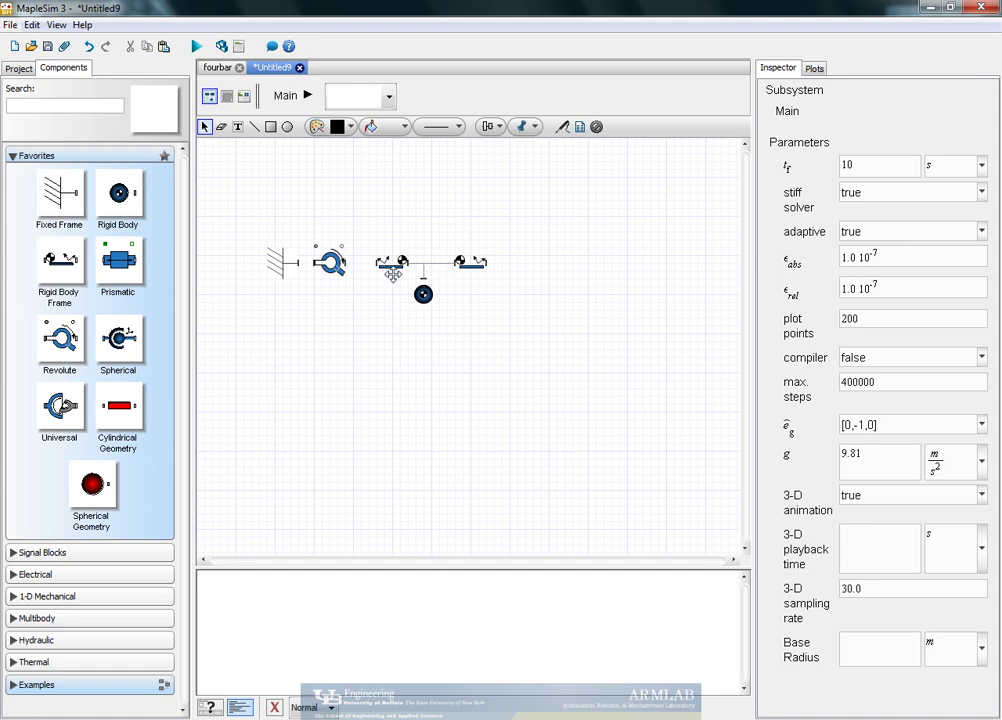
# - Set the left frame's x offset to -l/2 and the right frame's to l/2
pyautogui.click(393, 264)
pyautogui.click(838, 211)
pyautogui.press('BackSpace')
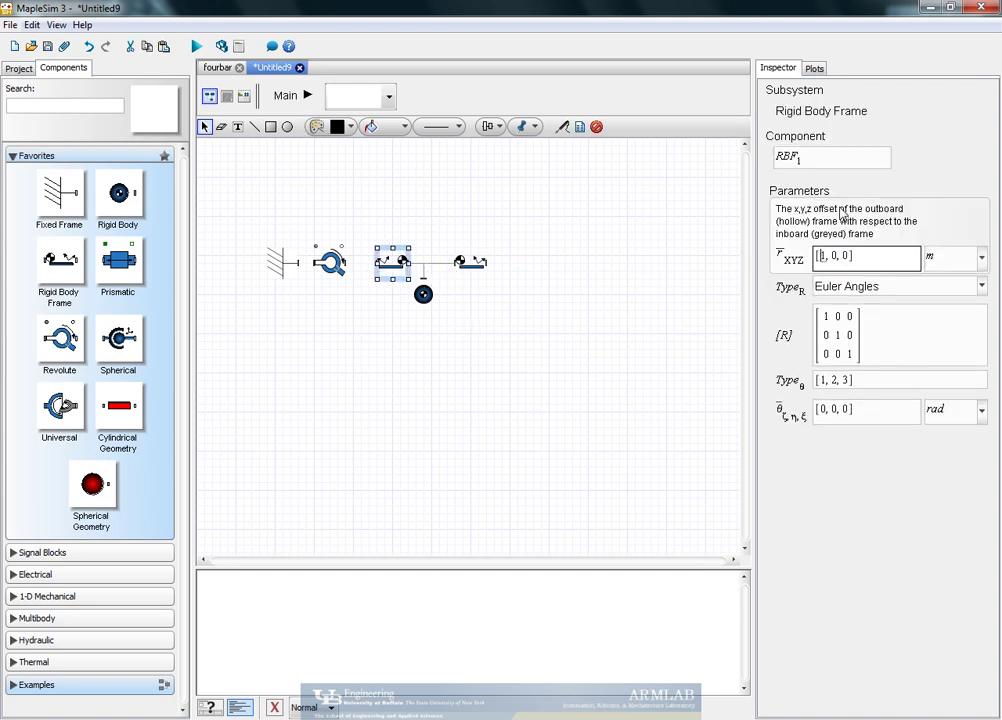
pyautogui.write('-l/2')
pyautogui.click(470, 258)
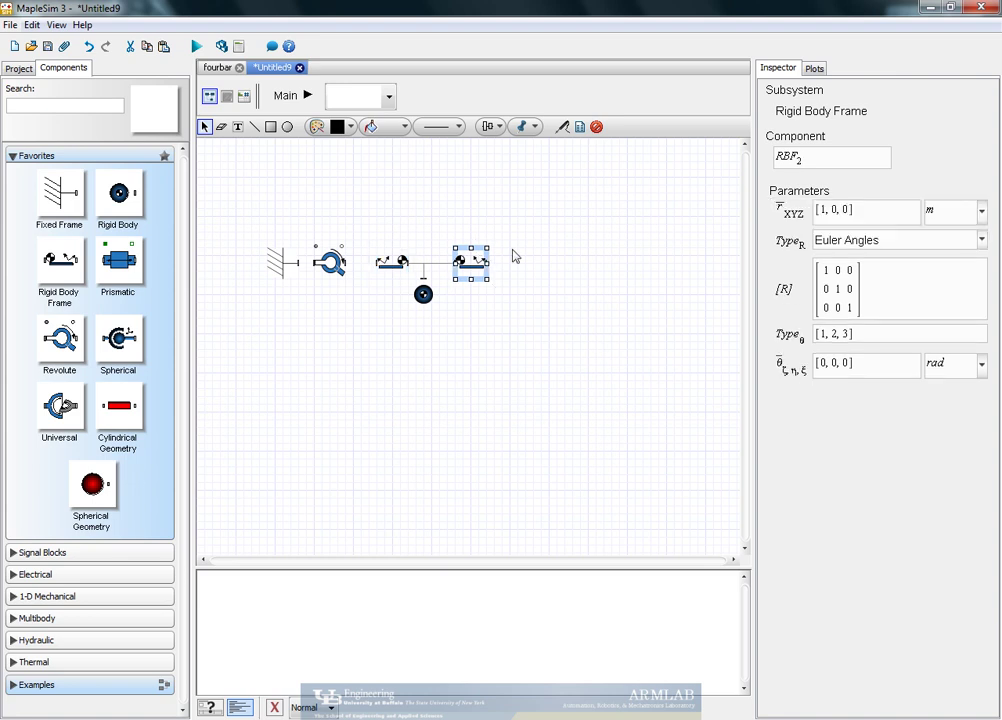
pyautogui.click(838, 213)
pyautogui.press('BackSpace')
pyautogui.write('l/2')
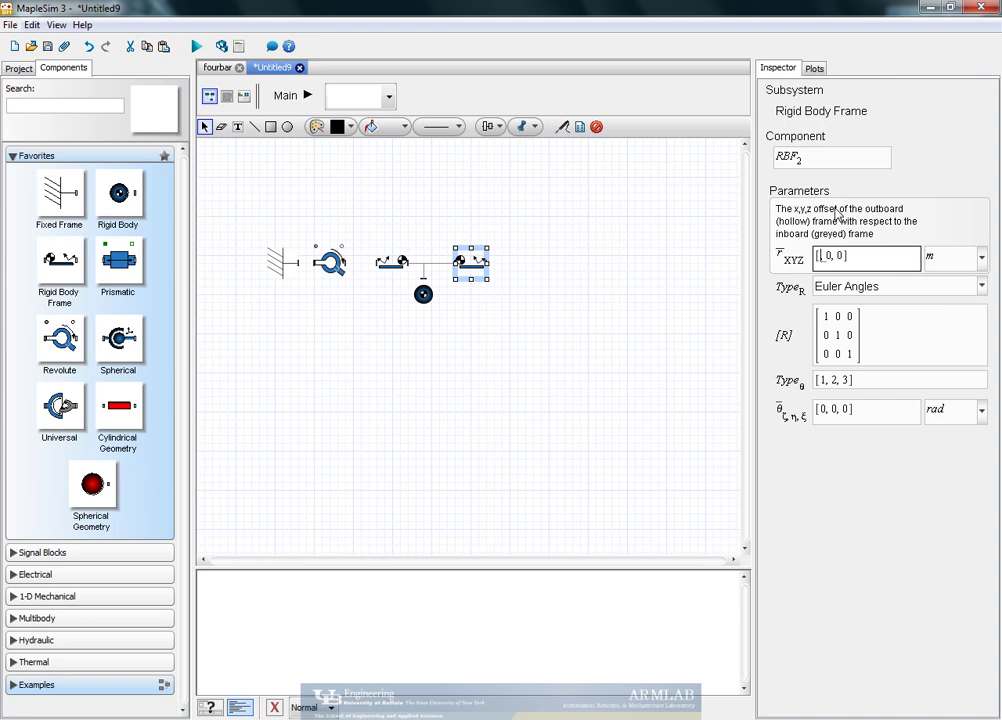
# - Give the rigid body mass m and zero diagonal inertia entries
pyautogui.click(425, 322)
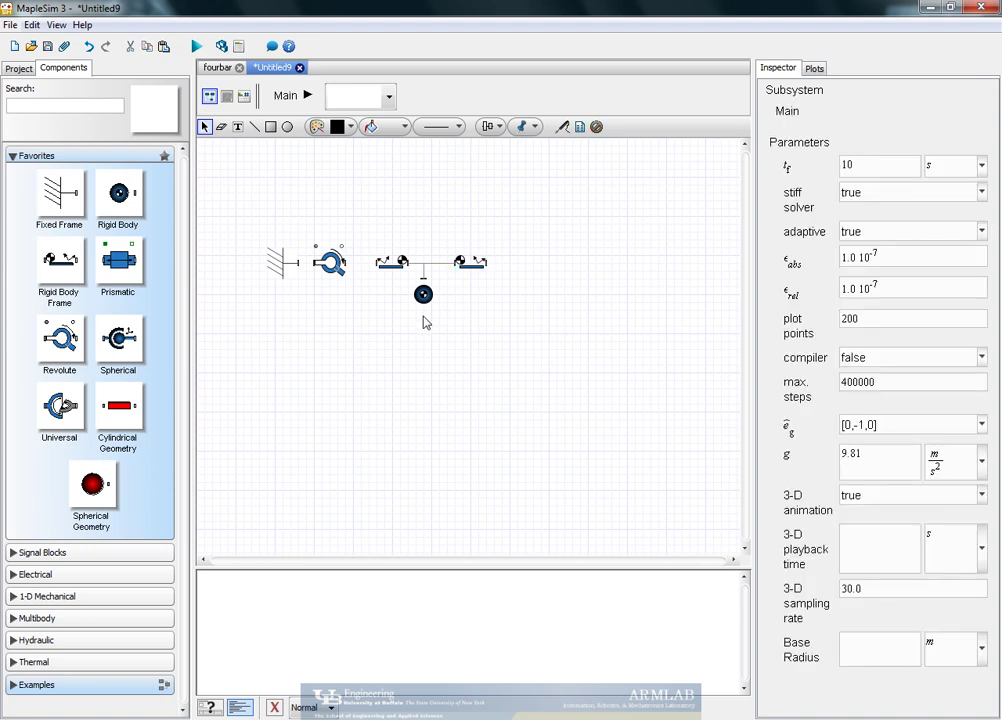
pyautogui.click(423, 294)
pyautogui.click(823, 216)
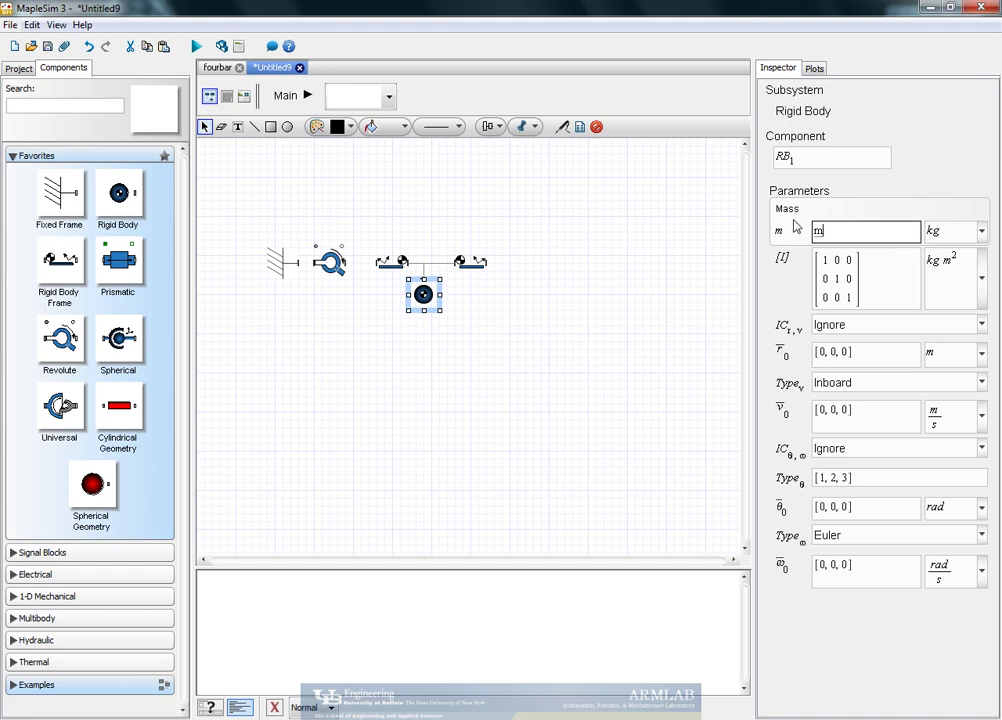
pyautogui.click(830, 264)
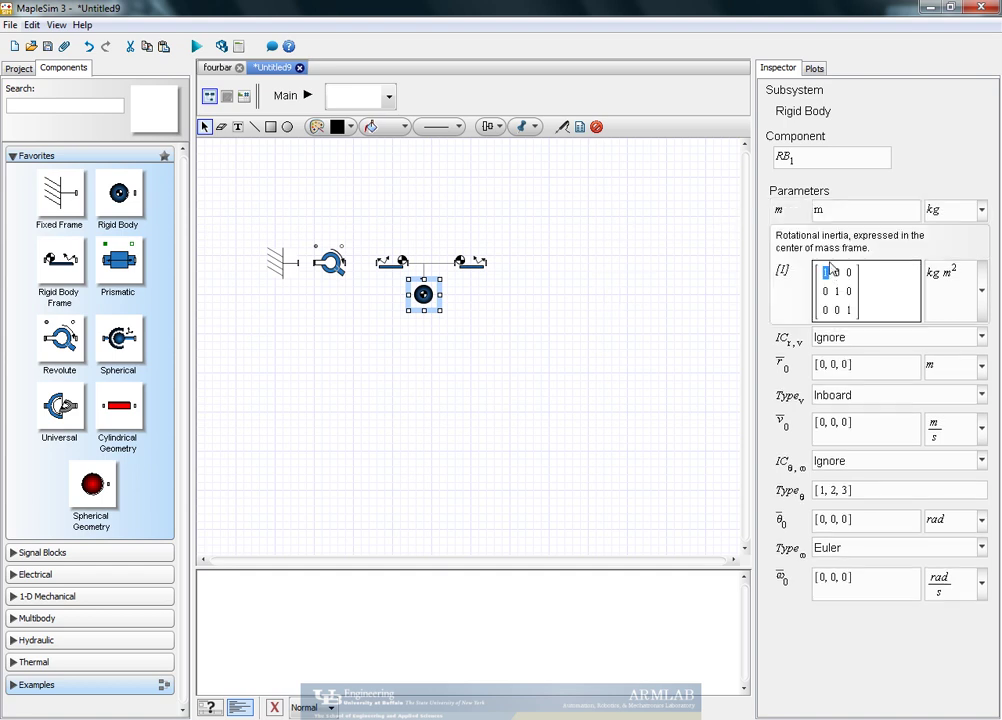
pyautogui.write('0')
pyautogui.click(837, 291)
pyautogui.write('0')
pyautogui.click(848, 310)
pyautogui.click(501, 300)
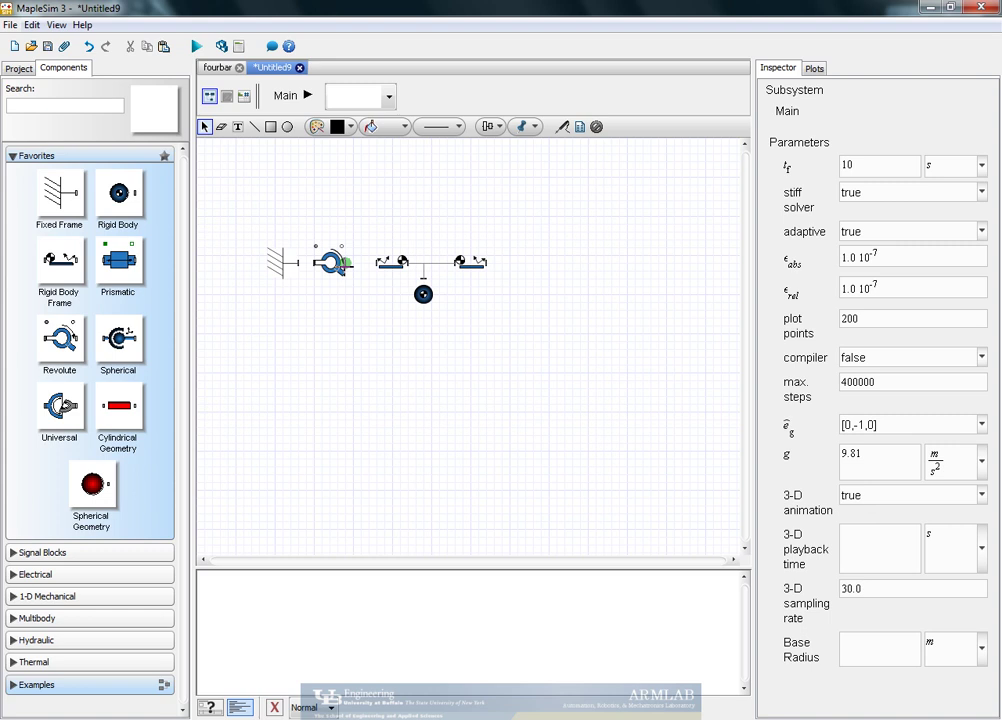
pyautogui.click(346, 262)
# - Connect the revolute to the left frame and group the frames and body into subsystem Link
pyautogui.click(378, 263)
pyautogui.moveTo(366, 245); pyautogui.dragTo(515, 337)
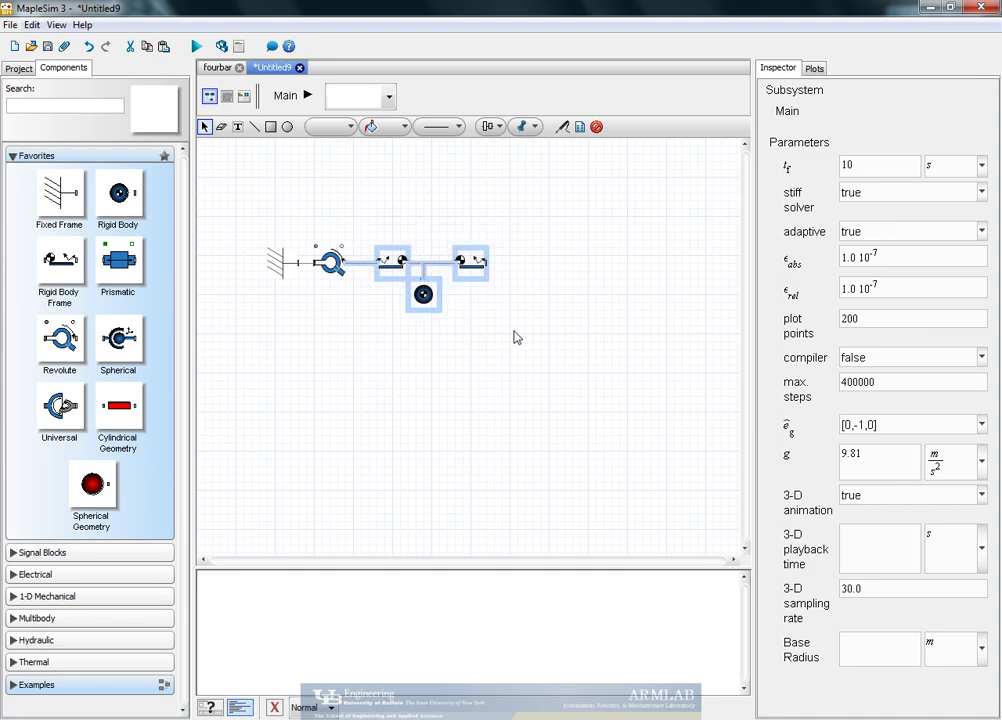
pyautogui.hotkey('ctrl', 'g')
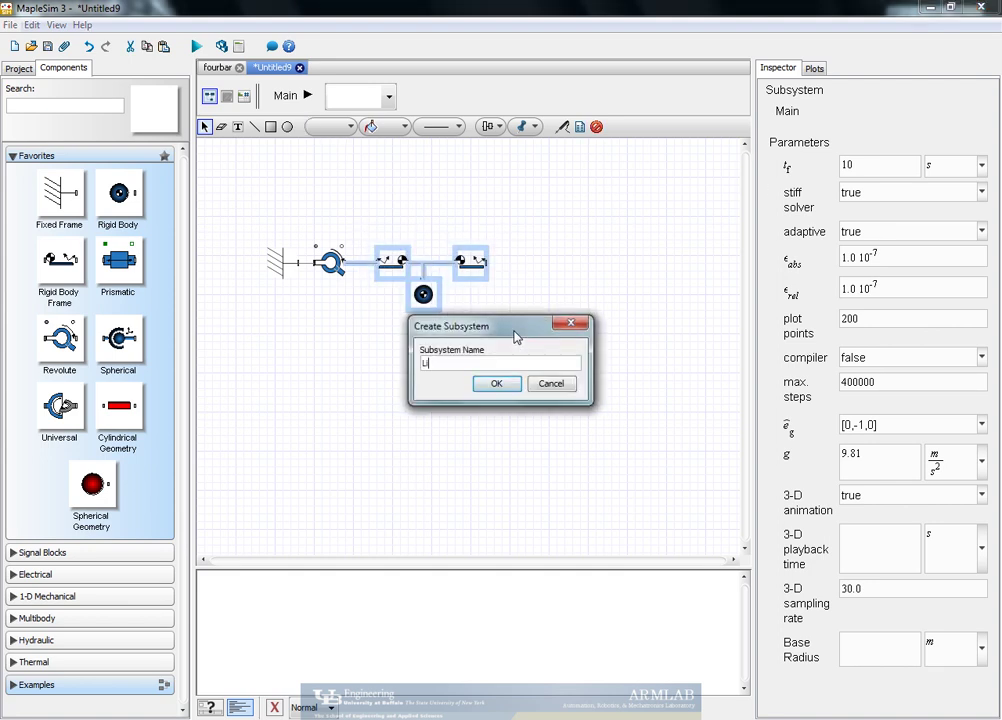
pyautogui.press('Return')
pyautogui.doubleClick(425, 265)
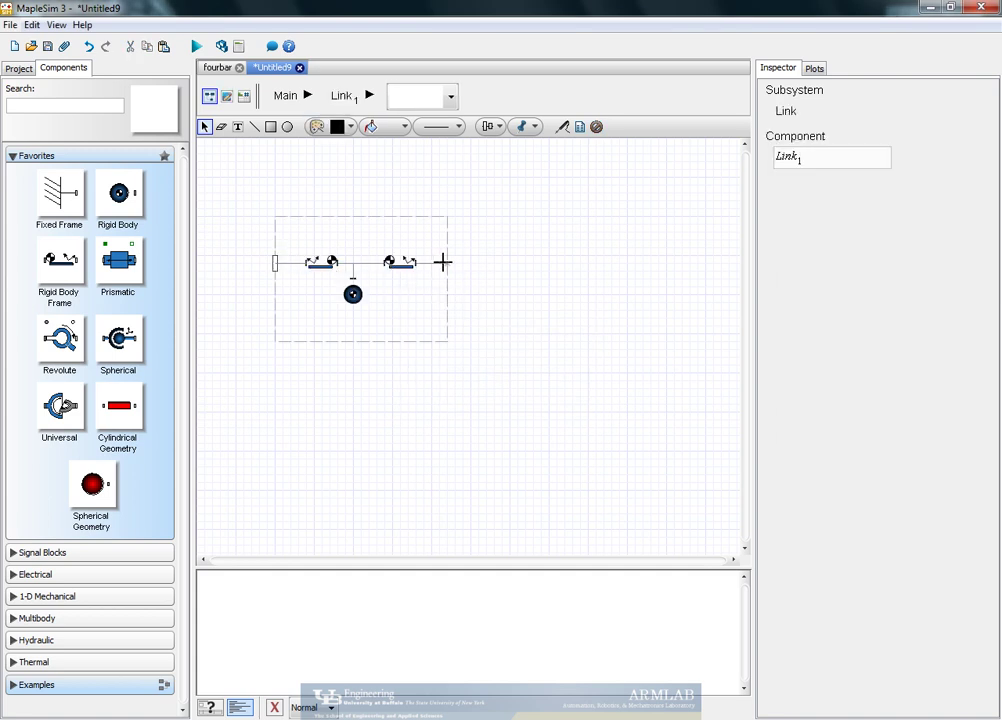
# - Define Link parameters m = 1, l = 1 and J = 0.04
pyautogui.click(243, 95)
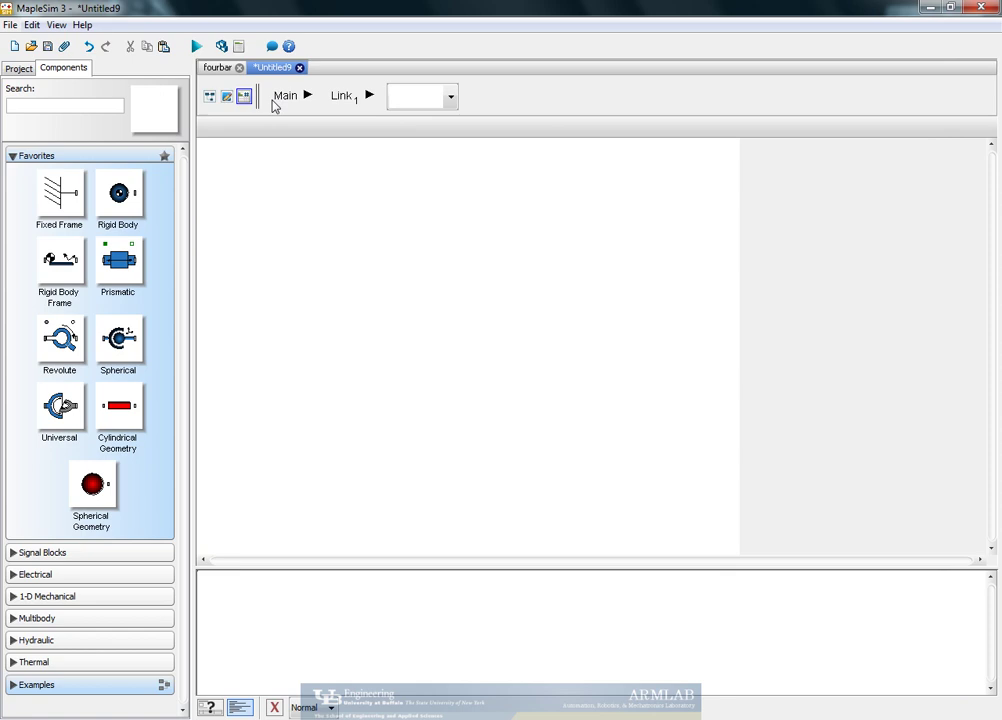
pyautogui.click(291, 197)
pyautogui.write('m')
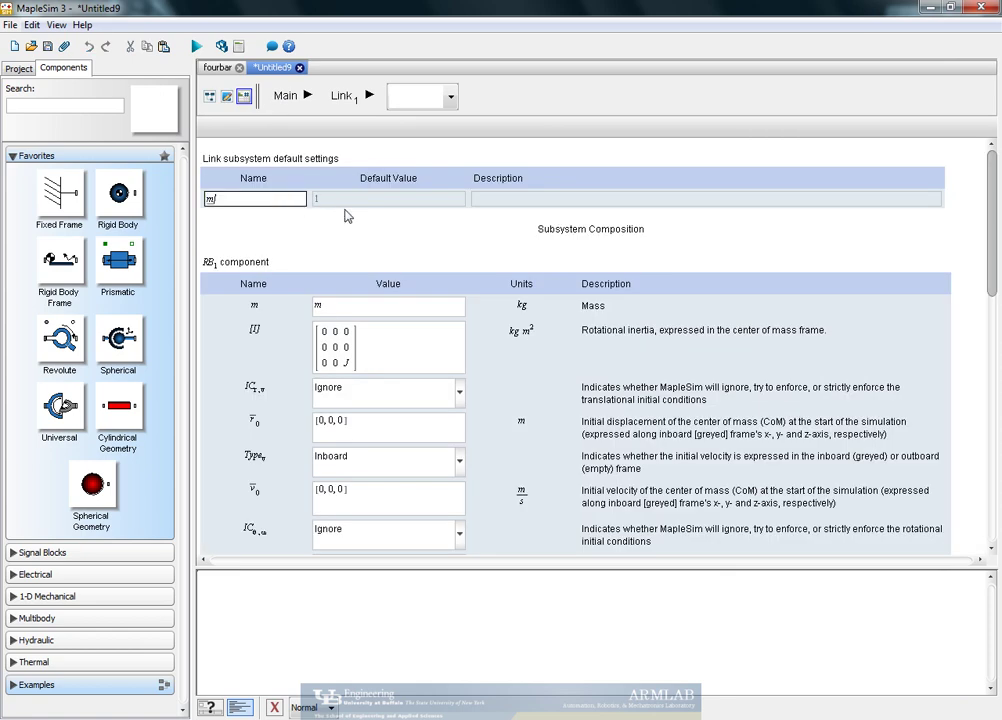
pyautogui.click(347, 200)
pyautogui.press('Tab')
pyautogui.press('Tab')
pyautogui.write('l')
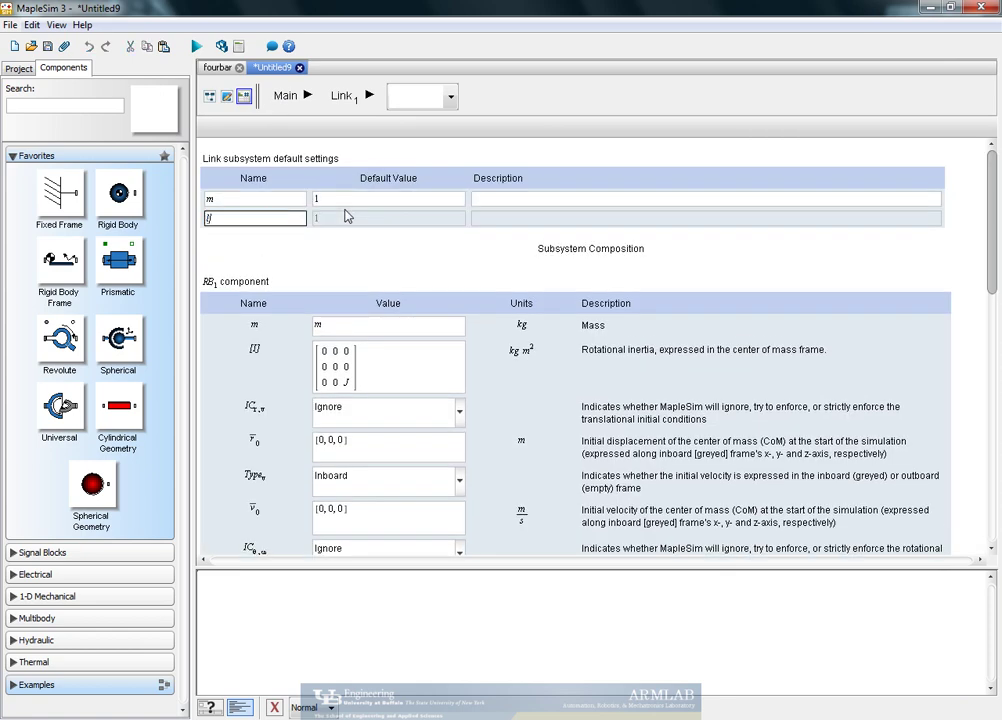
pyautogui.press('Tab')
pyautogui.press('Tab')
pyautogui.press('Tab')
pyautogui.write('J')
pyautogui.press('Tab')
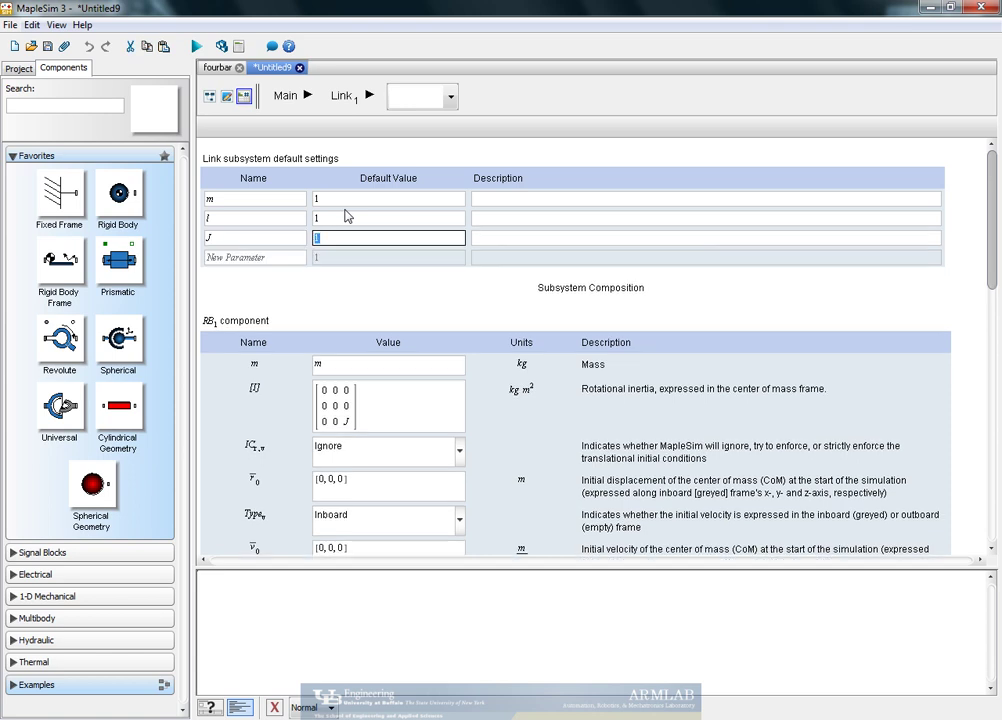
pyautogui.write('0.04')
pyautogui.press('Return')
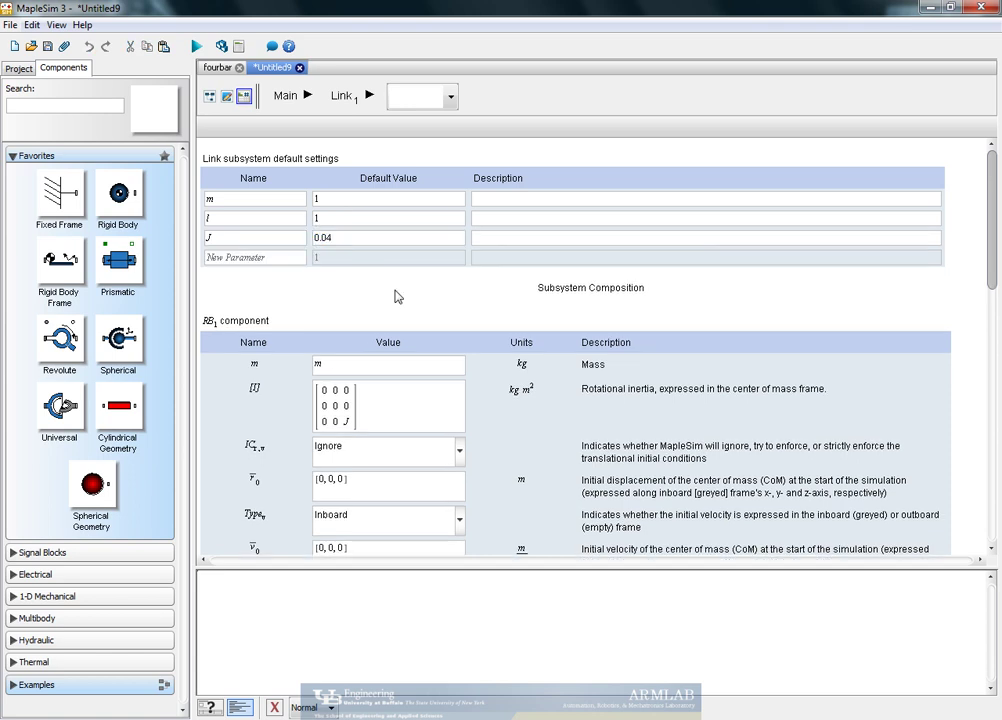
pyautogui.click(287, 96)
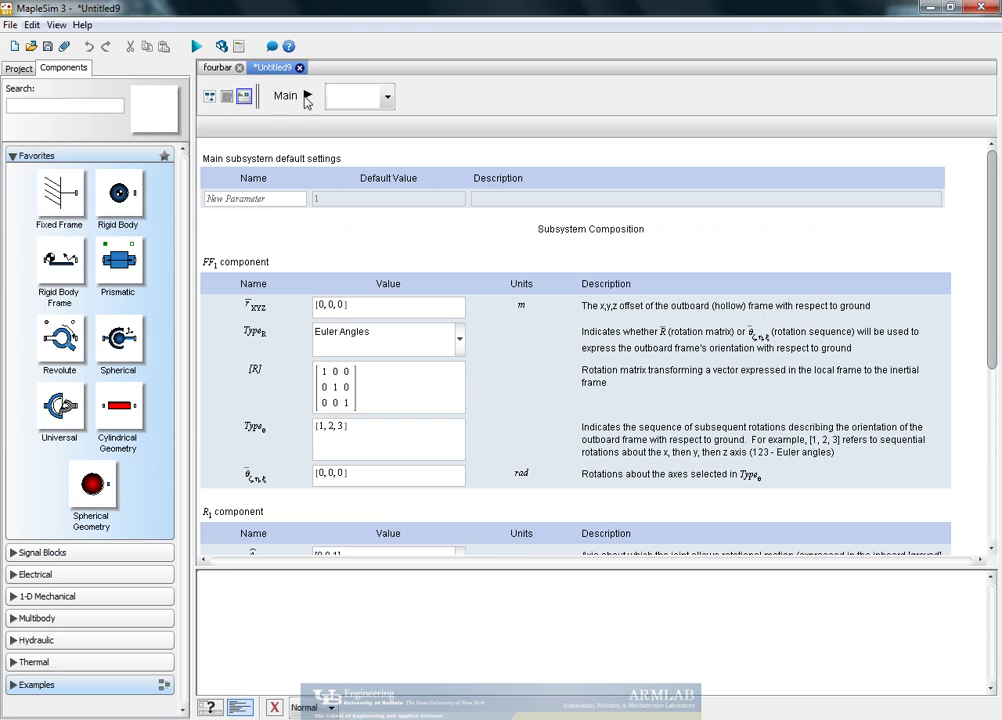
# - Move Link1 beside its revolute, copy the pair and wire Link1 to the second revolute
pyautogui.click(209, 97)
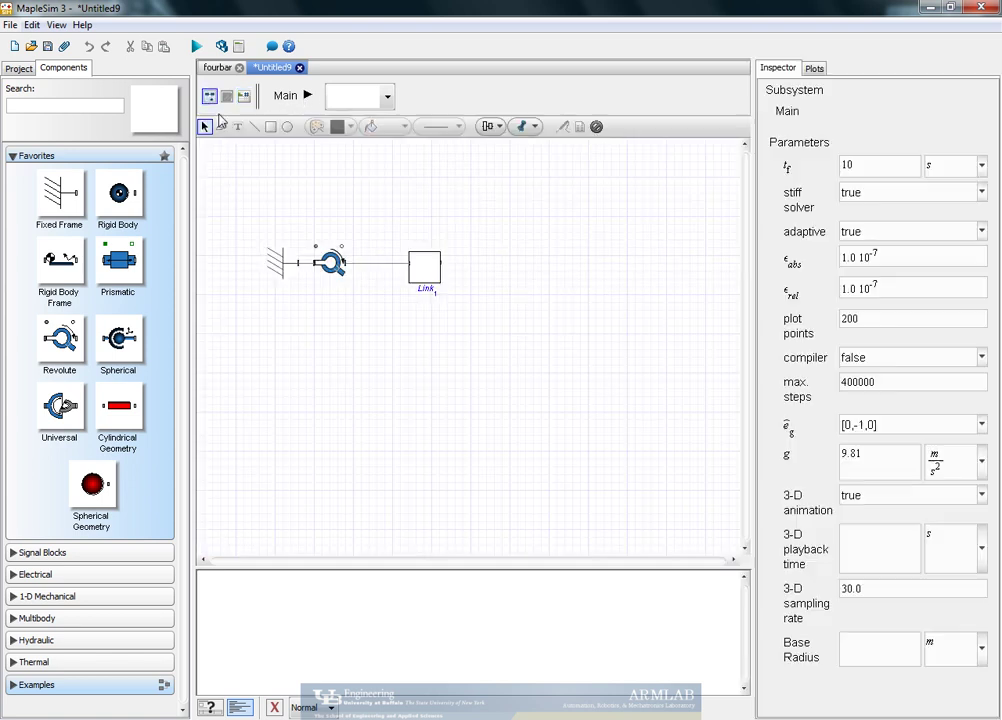
pyautogui.moveTo(425, 265); pyautogui.dragTo(385, 264)
pyautogui.click(385, 309)
pyautogui.moveTo(313, 227); pyautogui.dragTo(493, 268)
pyautogui.click(463, 340)
pyautogui.moveTo(401, 263); pyautogui.dragTo(418, 263)
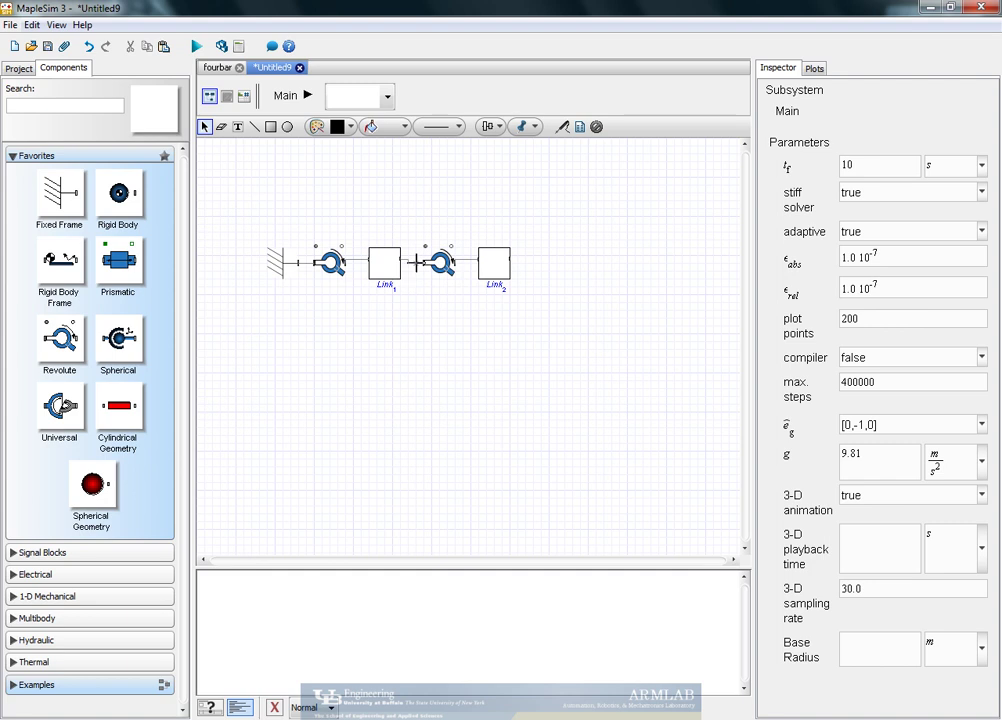
pyautogui.click(492, 262)
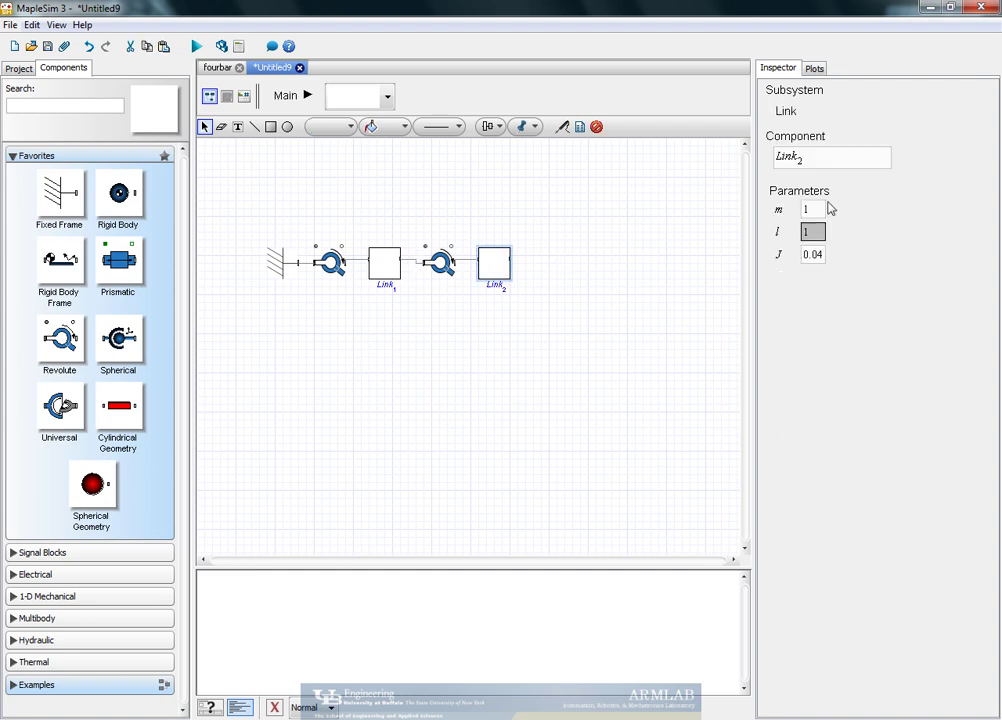
pyautogui.click(541, 293)
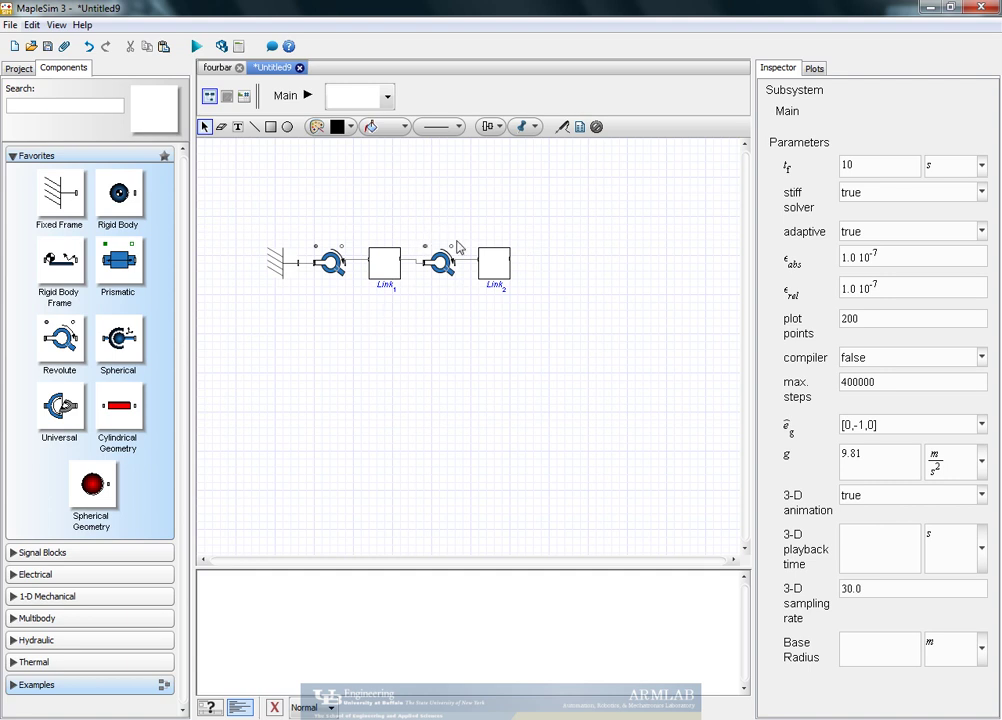
# - Paste a third revolute-and-link pair after Link2 and wire it in as Link3
pyautogui.hotkey('ctrl', 'v')
pyautogui.moveTo(390, 262); pyautogui.dragTo(592, 266)
pyautogui.click(582, 302)
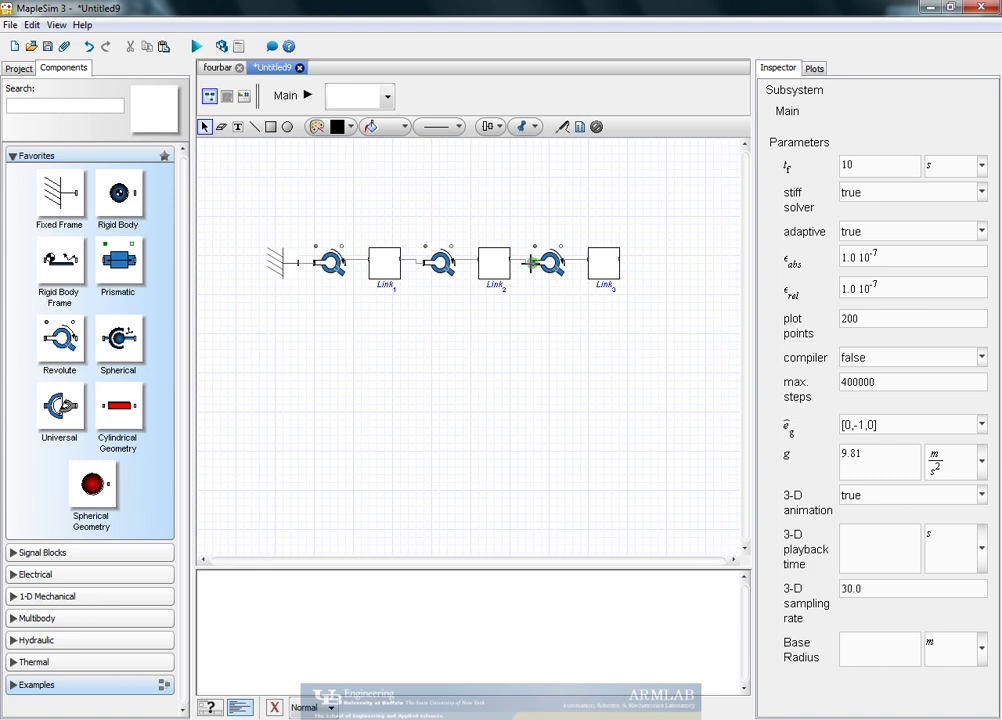
pyautogui.moveTo(563, 261); pyautogui.dragTo(589, 262)
pyautogui.click(602, 265)
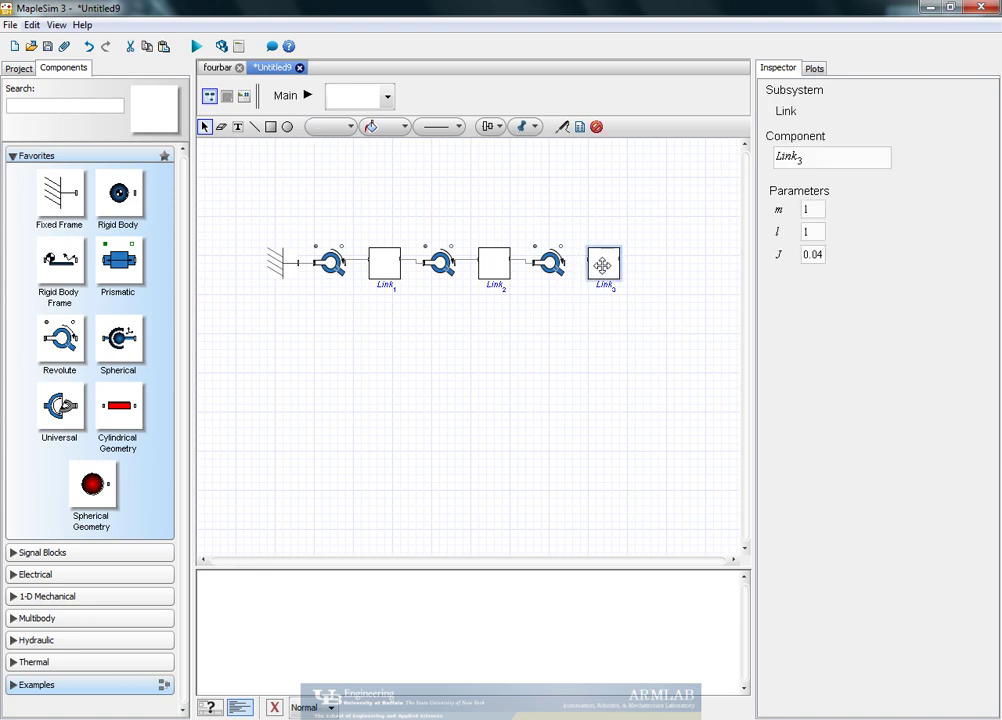
pyautogui.click(604, 324)
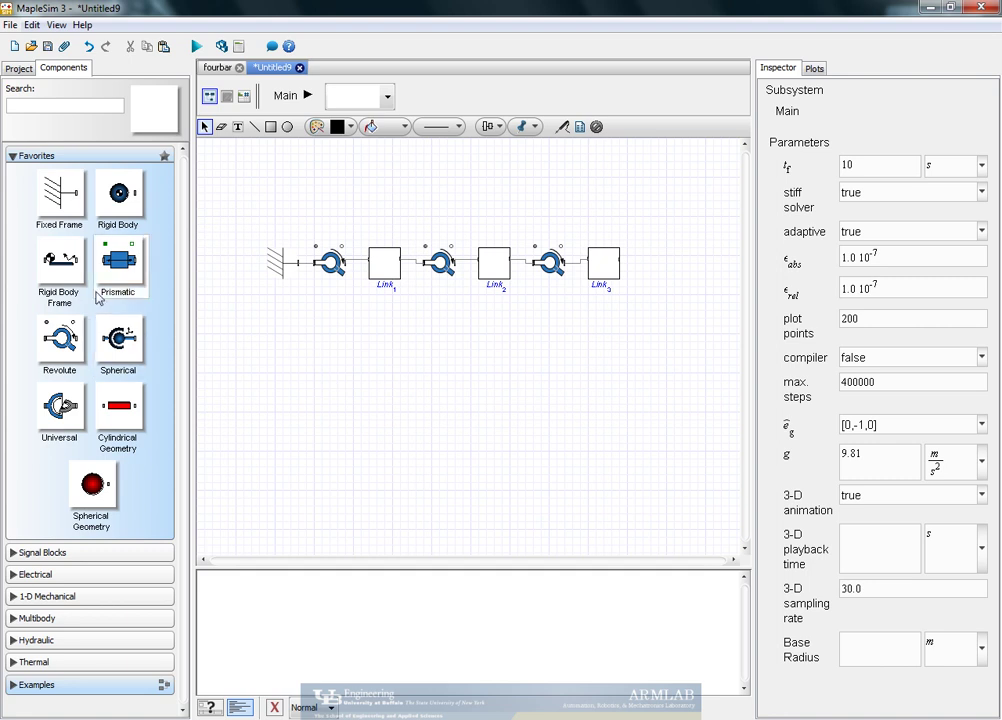
# - Add a fourth revolute below Link3 and connect it to Link3's right end
pyautogui.moveTo(62, 340)
pyautogui.mouseDown()
pyautogui.moveTo(418, 353)
pyautogui.moveTo(515, 341)
pyautogui.mouseUp()
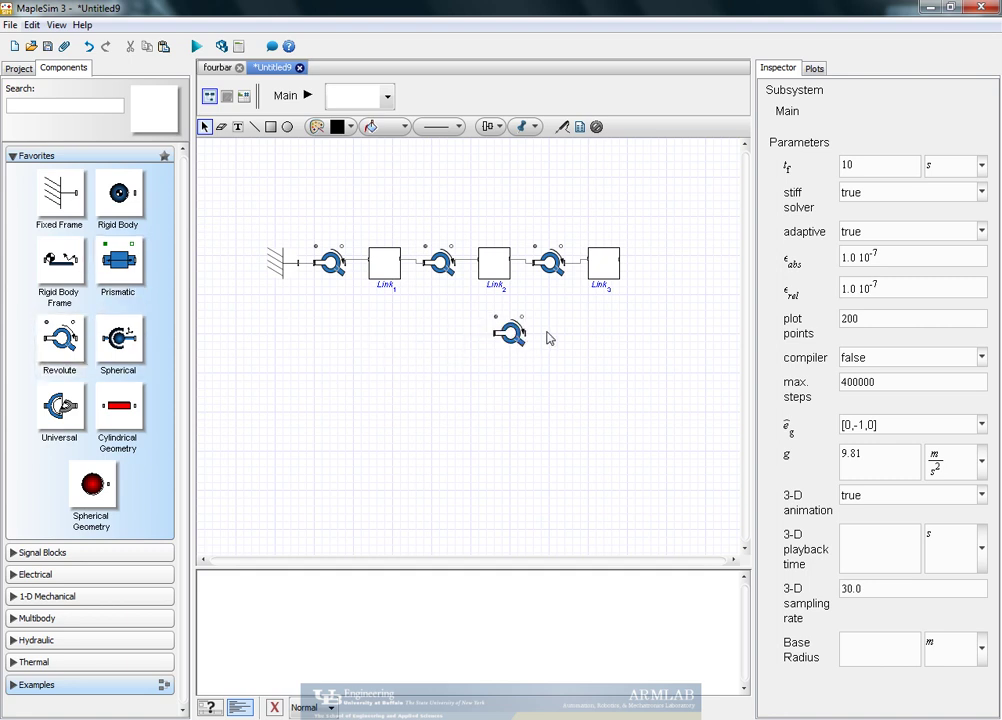
pyautogui.click(527, 334)
pyautogui.click(622, 262)
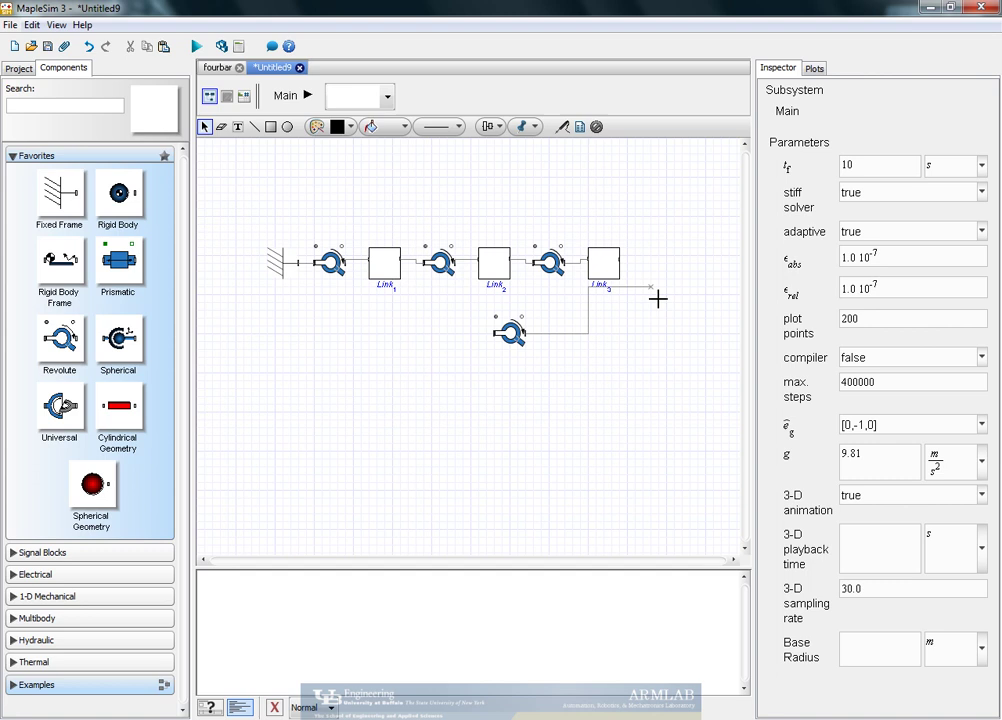
pyautogui.click(646, 333)
pyautogui.click(625, 260)
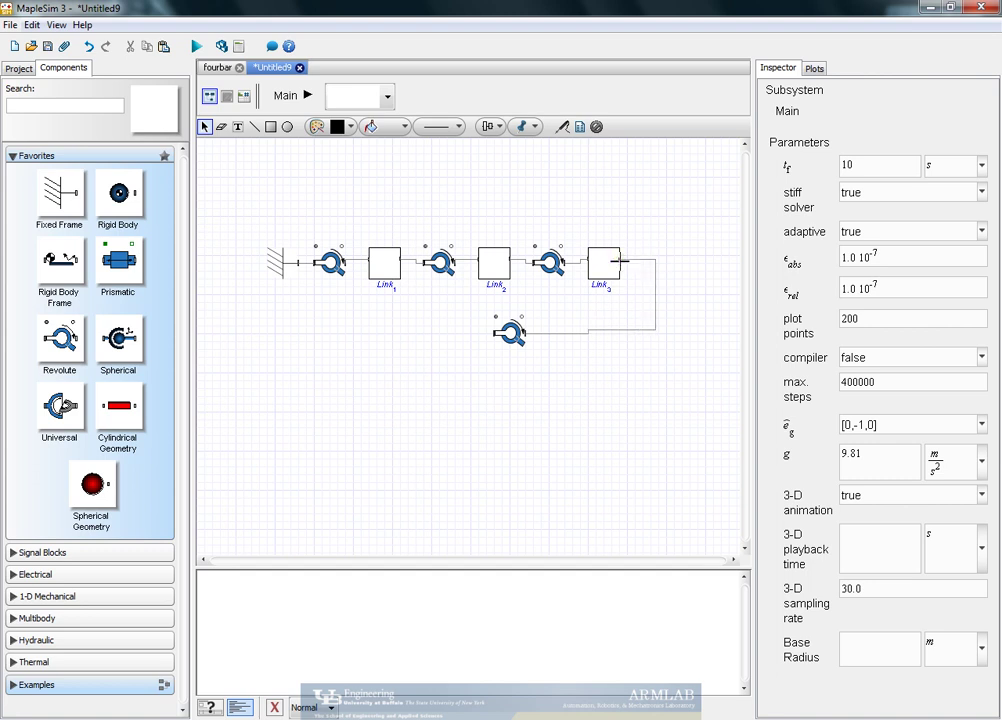
# - Add a rigid body frame linking the fixed frame to the lower revolute
pyautogui.moveTo(60, 268); pyautogui.dragTo(366, 338)
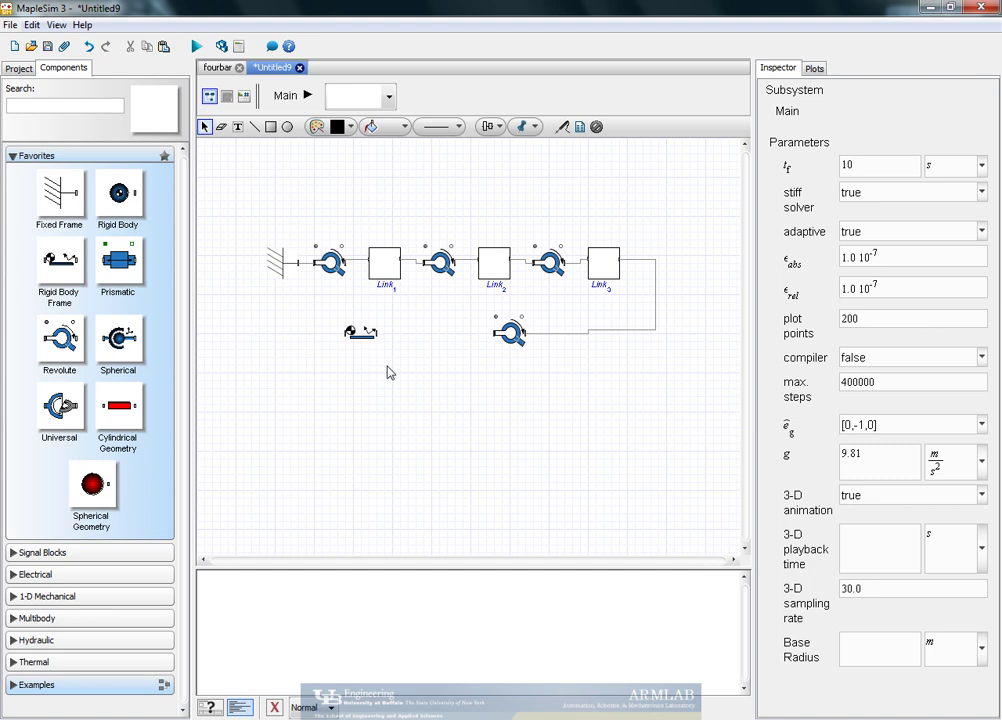
pyautogui.click(298, 262)
pyautogui.click(345, 334)
pyautogui.click(376, 334)
pyautogui.click(497, 334)
# - Set RBF3's offset to [l0*cos(th0), l0*sin(th0), 0]
pyautogui.click(358, 334)
pyautogui.press('Delete')
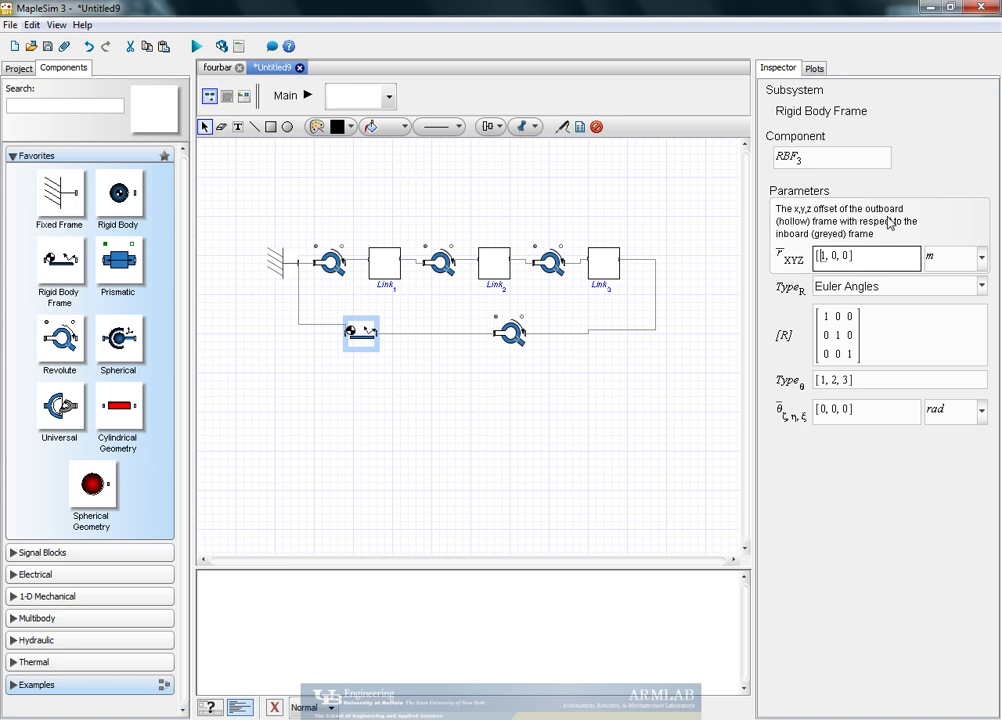
pyautogui.write('l0*cos(th0()')
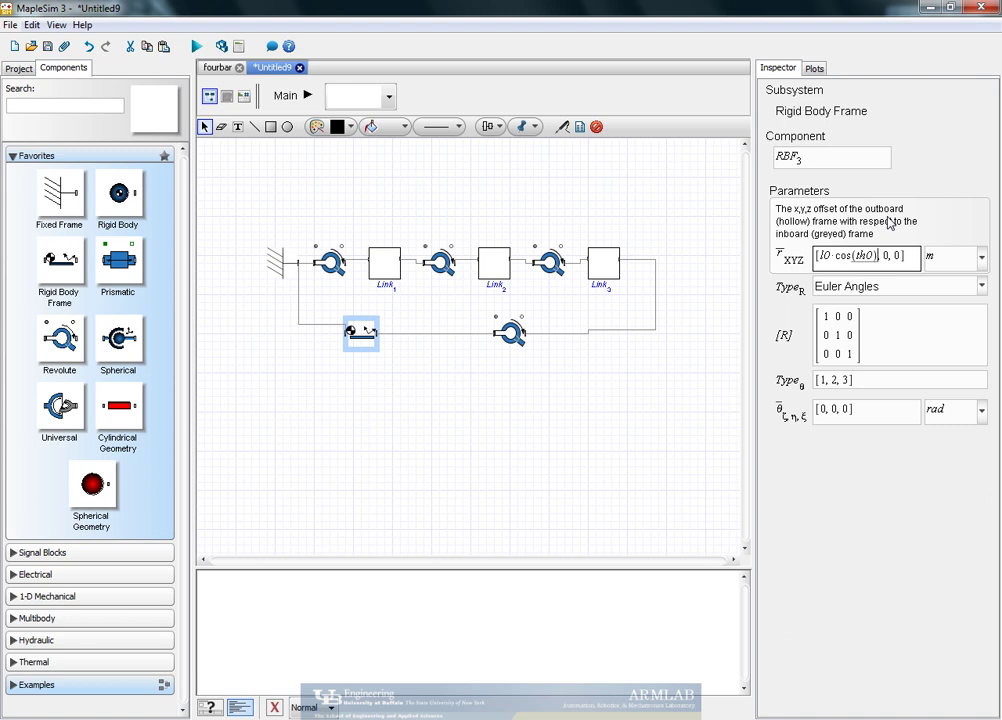
pyautogui.press('Delete')
pyautogui.press('Delete')
pyautogui.press('Delete')
pyautogui.write('l0*sin(')
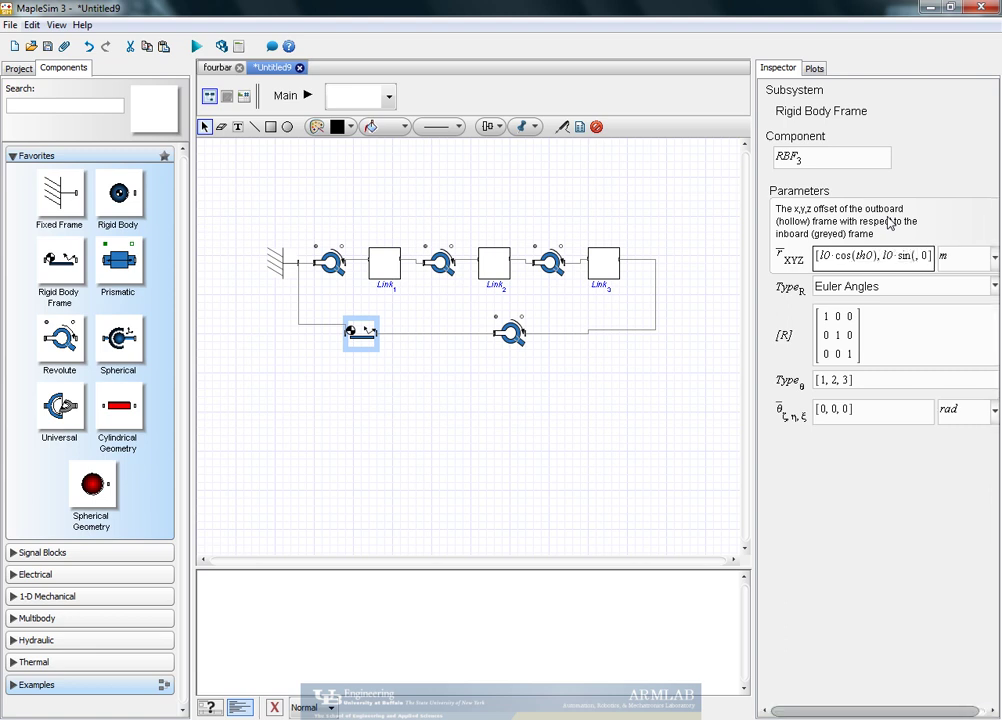
pyautogui.write('th0)')
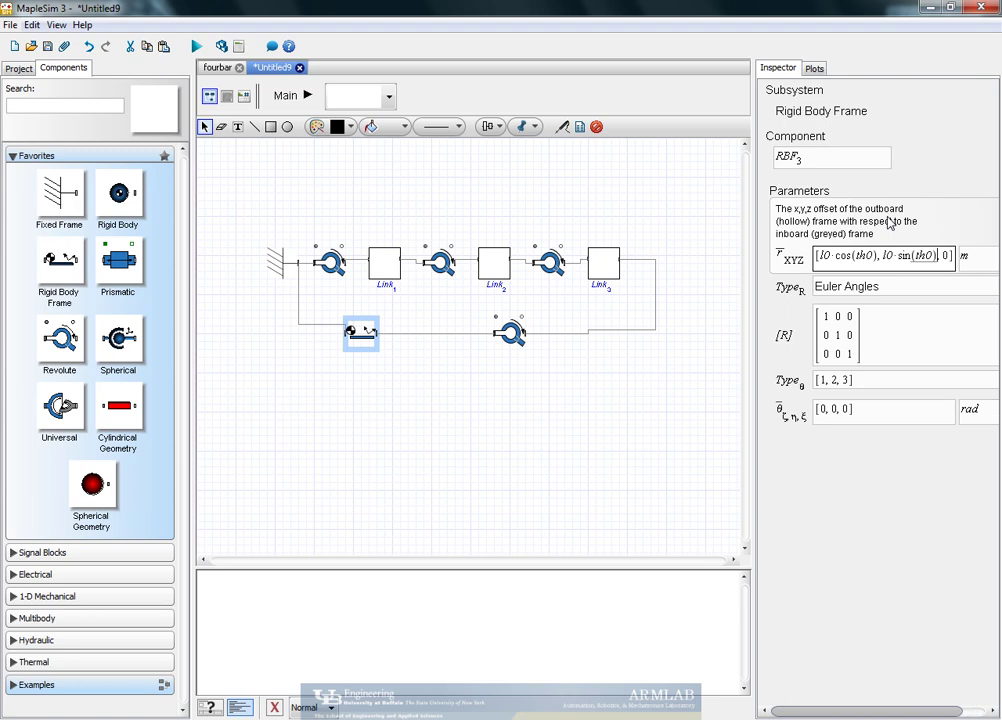
# - Set RBF3's rotation sequence to [3, 2, 3] and angles to [th0, 0, 0]
pyautogui.click(828, 381)
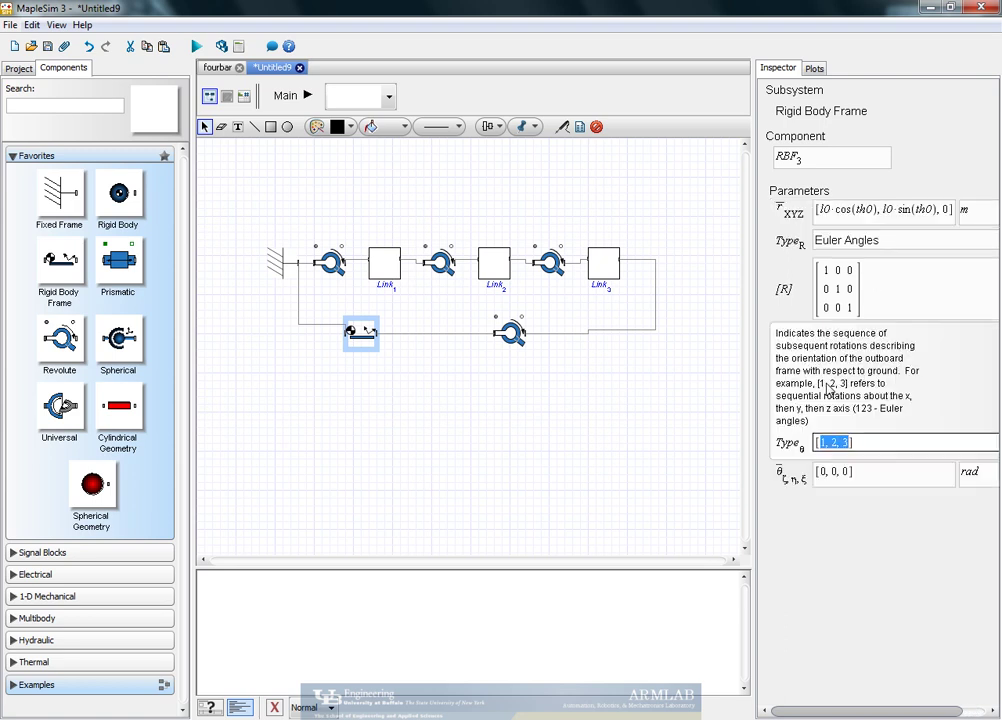
pyautogui.press('Delete')
pyautogui.write('3')
pyautogui.press('Tab')
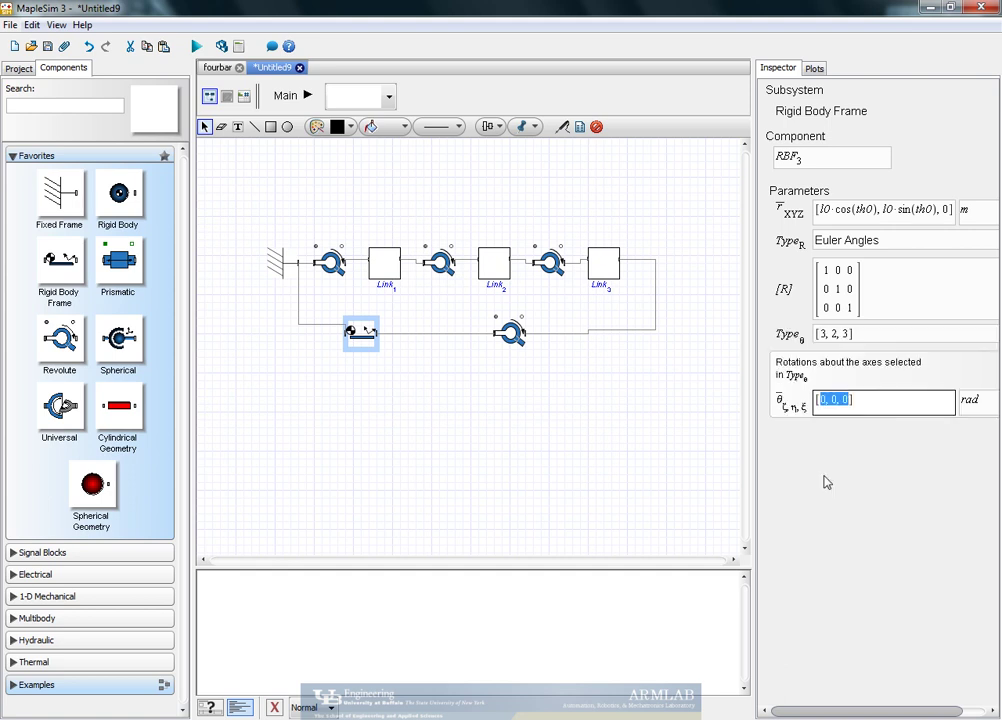
pyautogui.press('Left')
pyautogui.write('th')
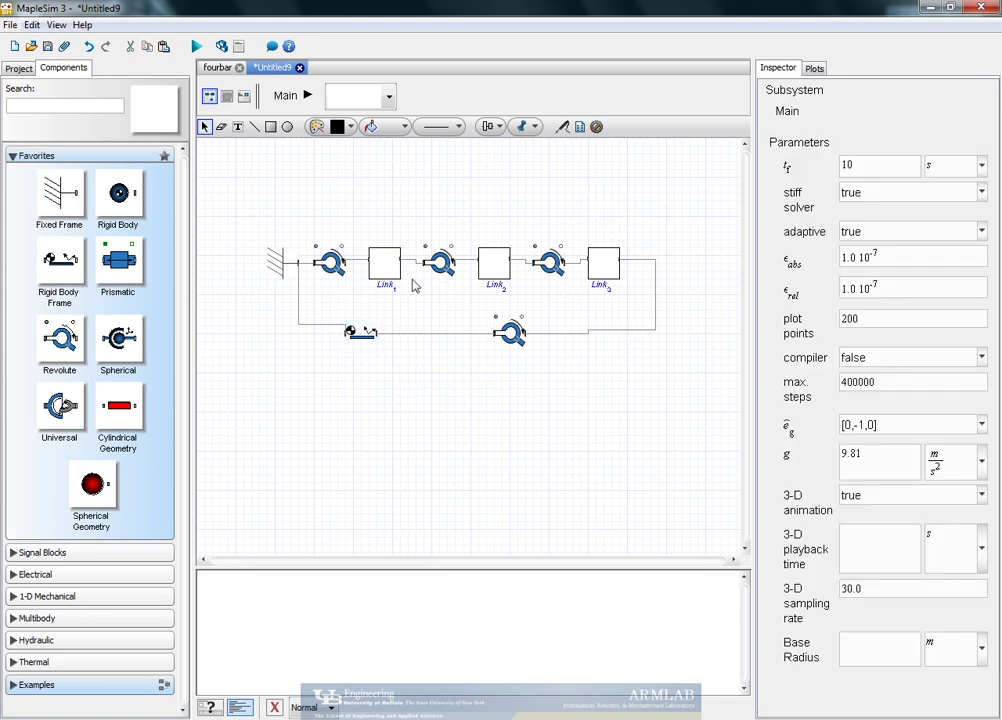
# - Change the link length l to 2 for Link1 and 3 for Link2, and edit Link3's length
pyautogui.click(387, 262)
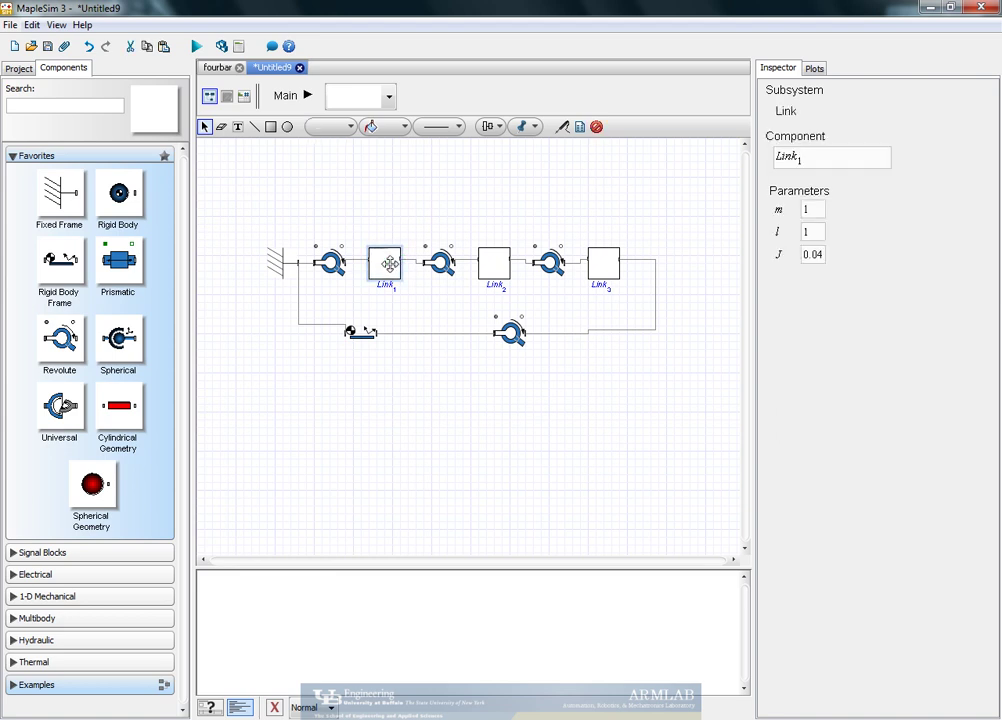
pyautogui.click(815, 232)
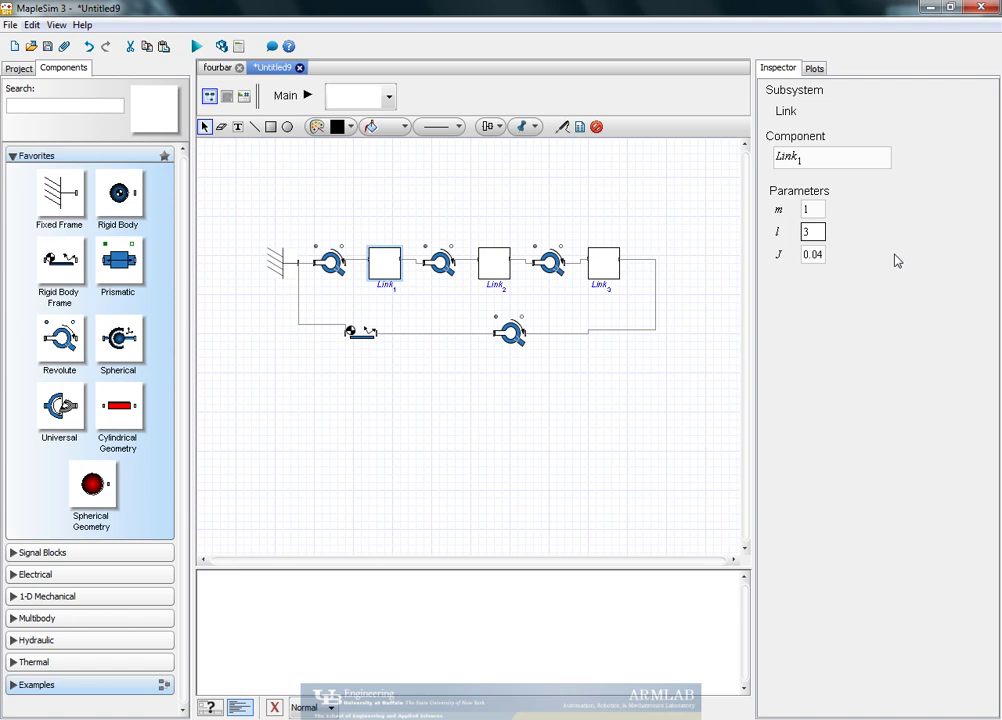
pyautogui.press('Tab')
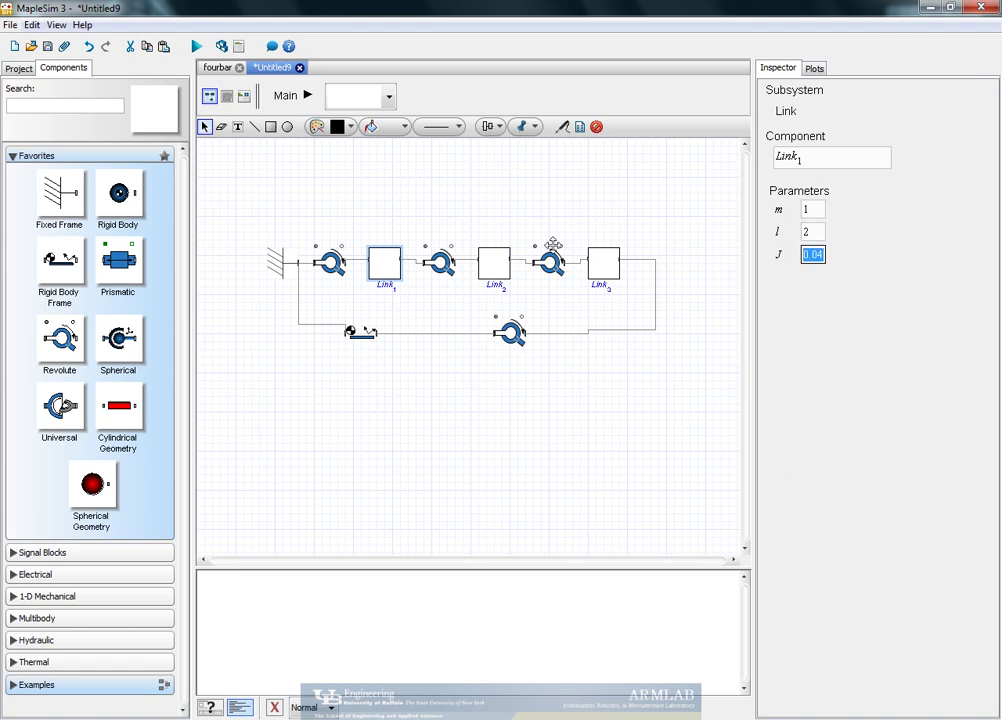
pyautogui.click(493, 262)
pyautogui.click(813, 231)
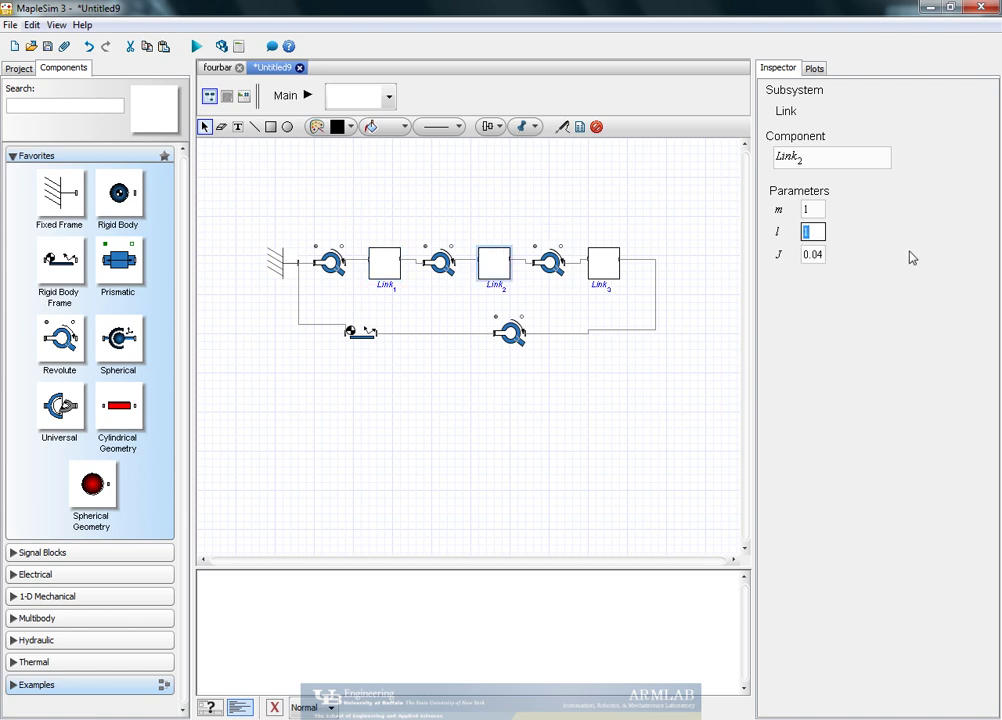
pyautogui.write('3')
pyautogui.click(603, 262)
pyautogui.click(813, 231)
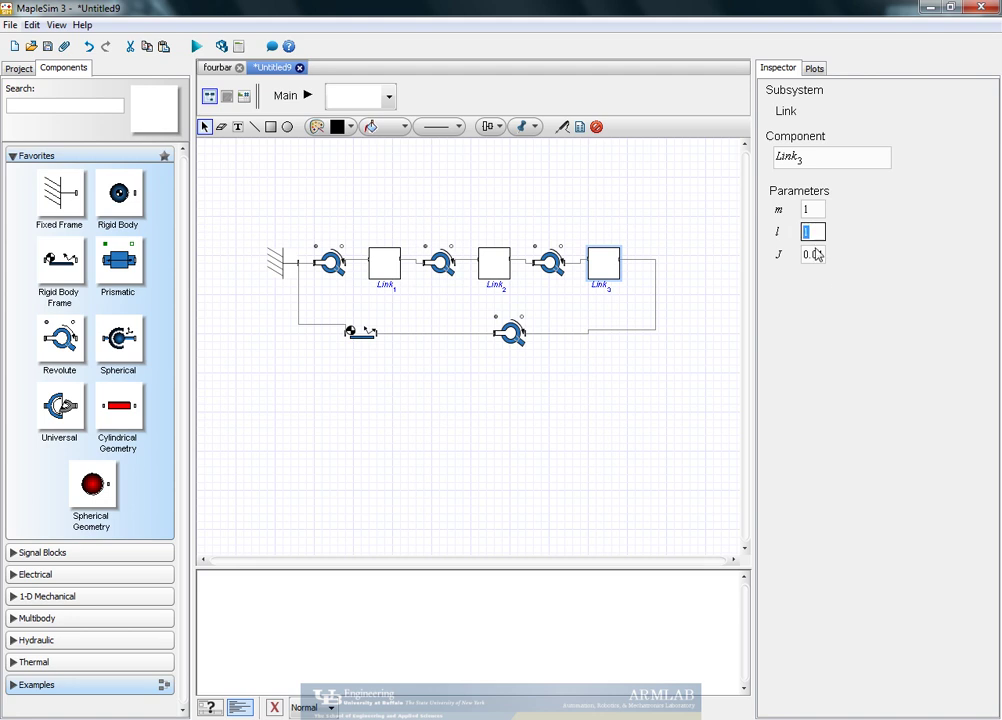
pyautogui.write('2.5')
pyautogui.click(311, 378)
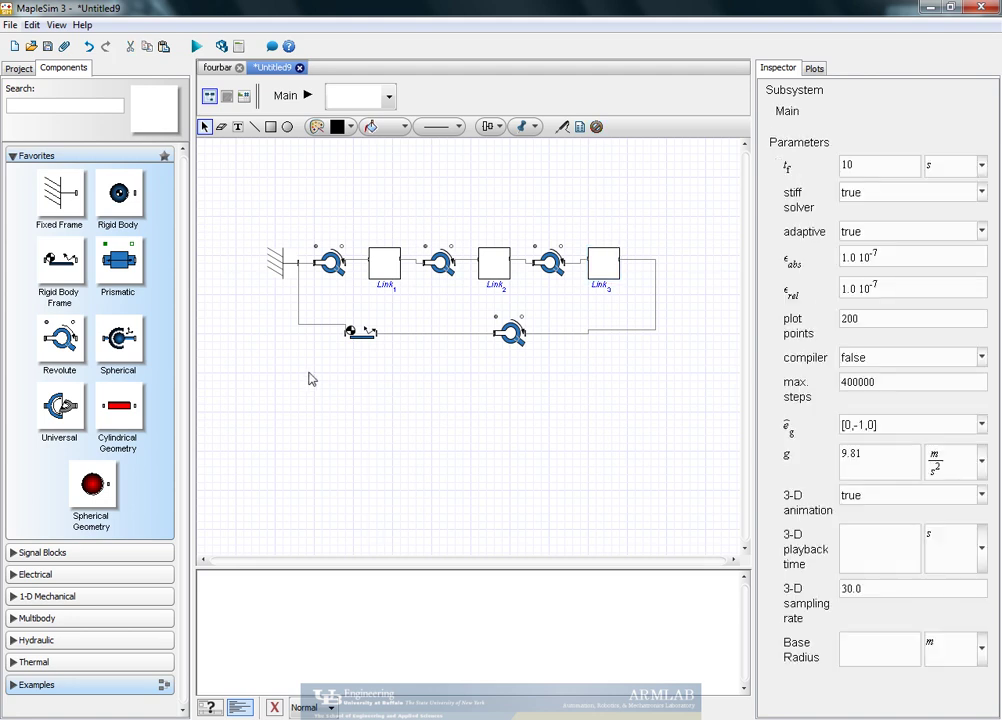
pyautogui.click(362, 330)
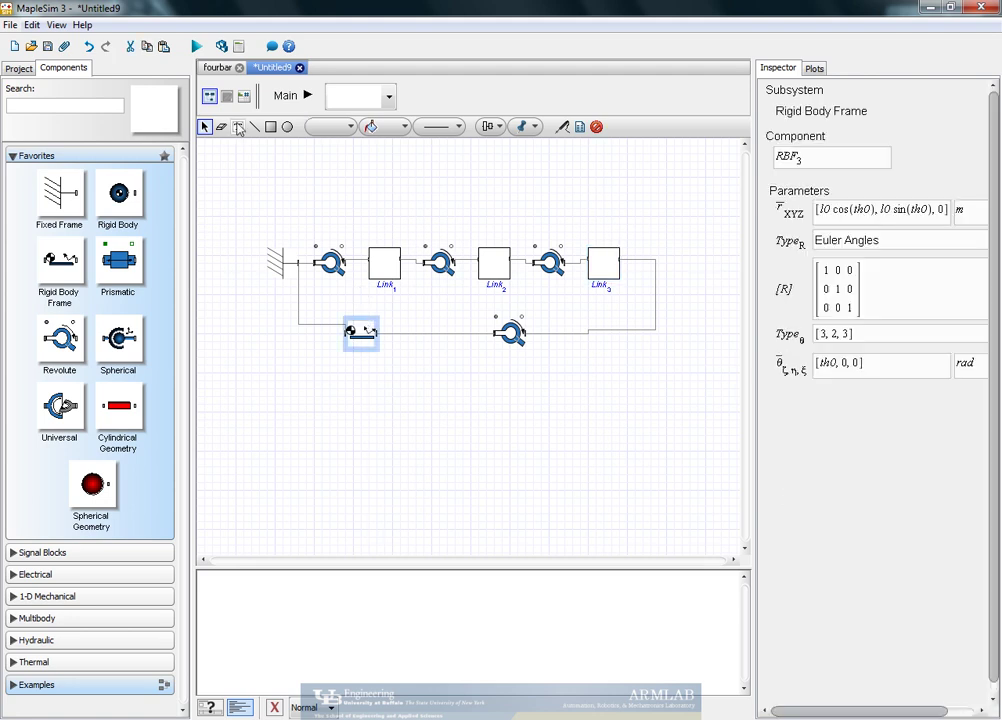
# - In Main's parameter table, define l0 = 4 and th0 = 0
pyautogui.click(243, 96)
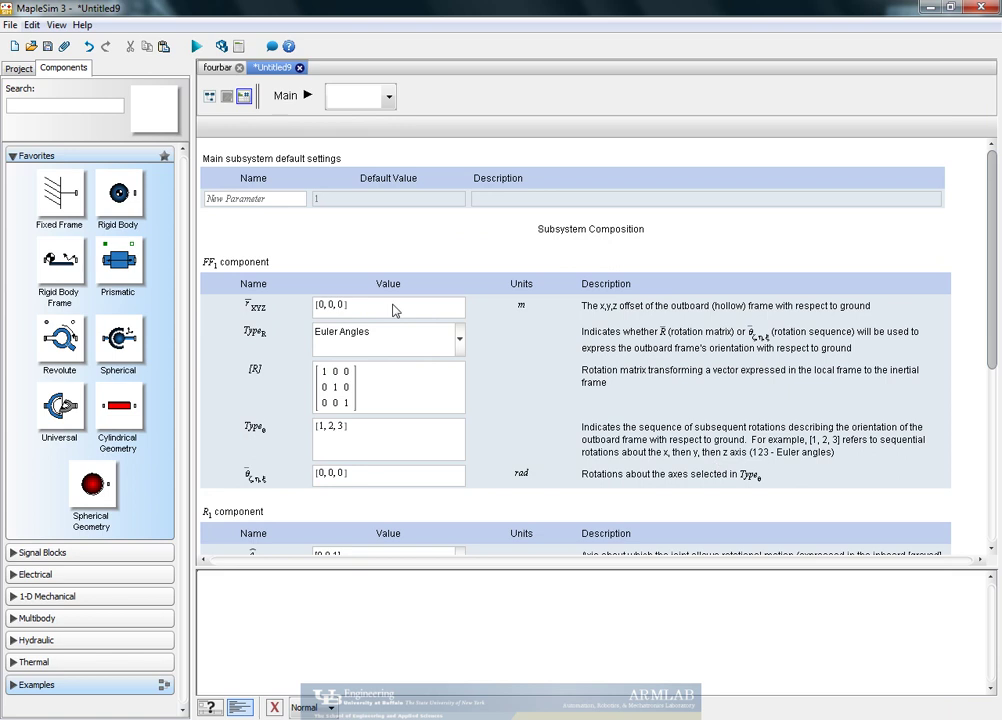
pyautogui.click(249, 197)
pyautogui.write('l0')
pyautogui.press('Tab')
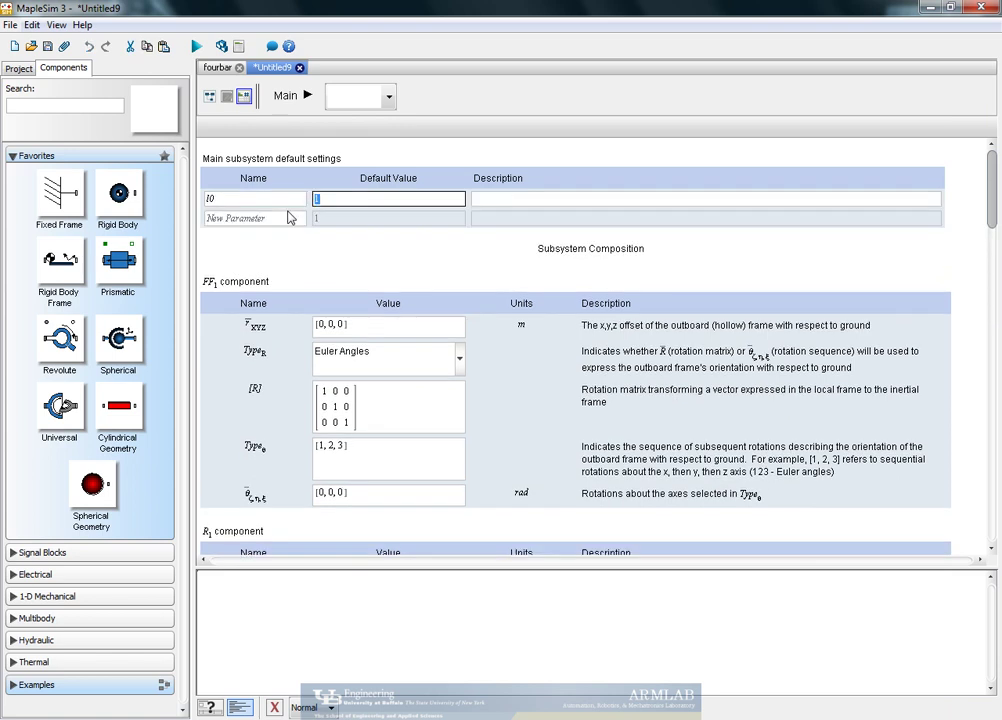
pyautogui.write('4')
pyautogui.click(288, 217)
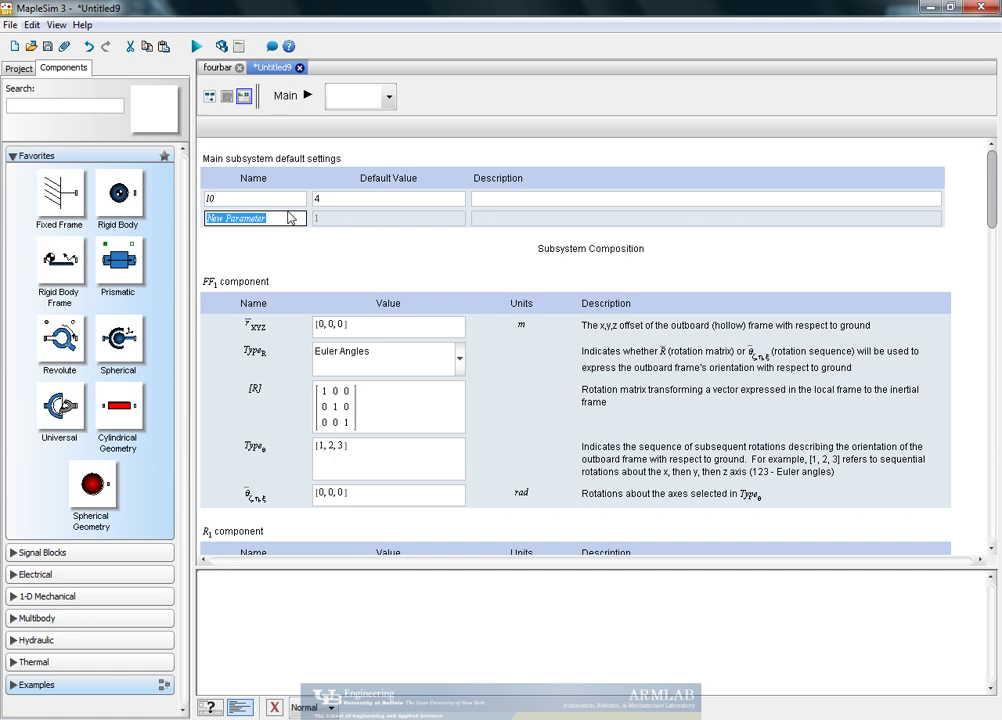
pyautogui.write('th0')
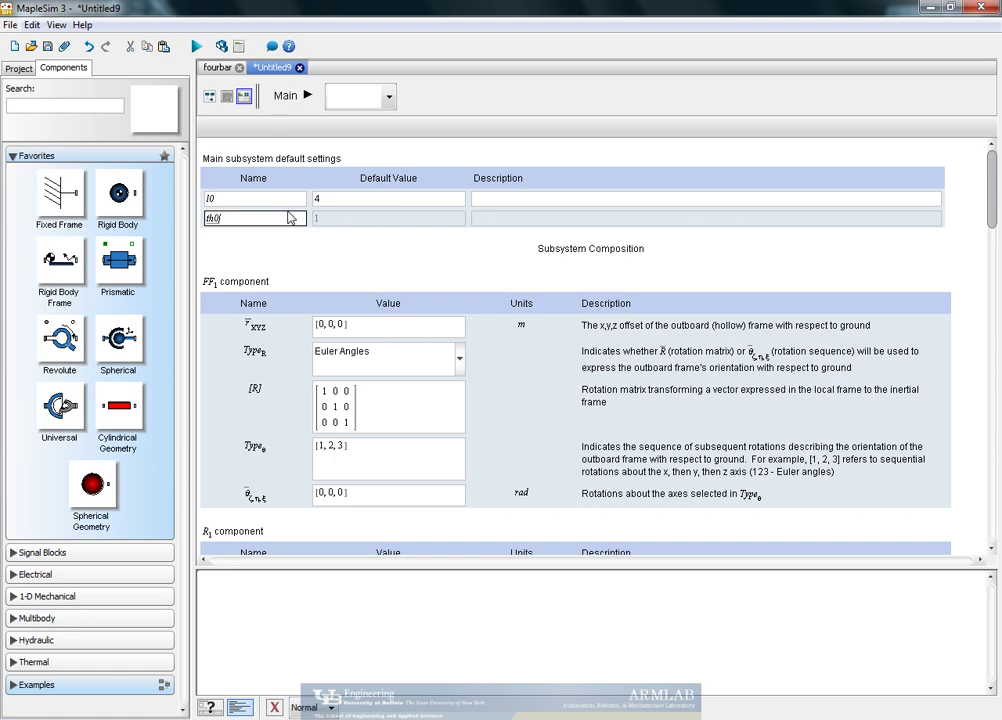
pyautogui.press('Tab')
pyautogui.write('0')
pyautogui.press('Return')
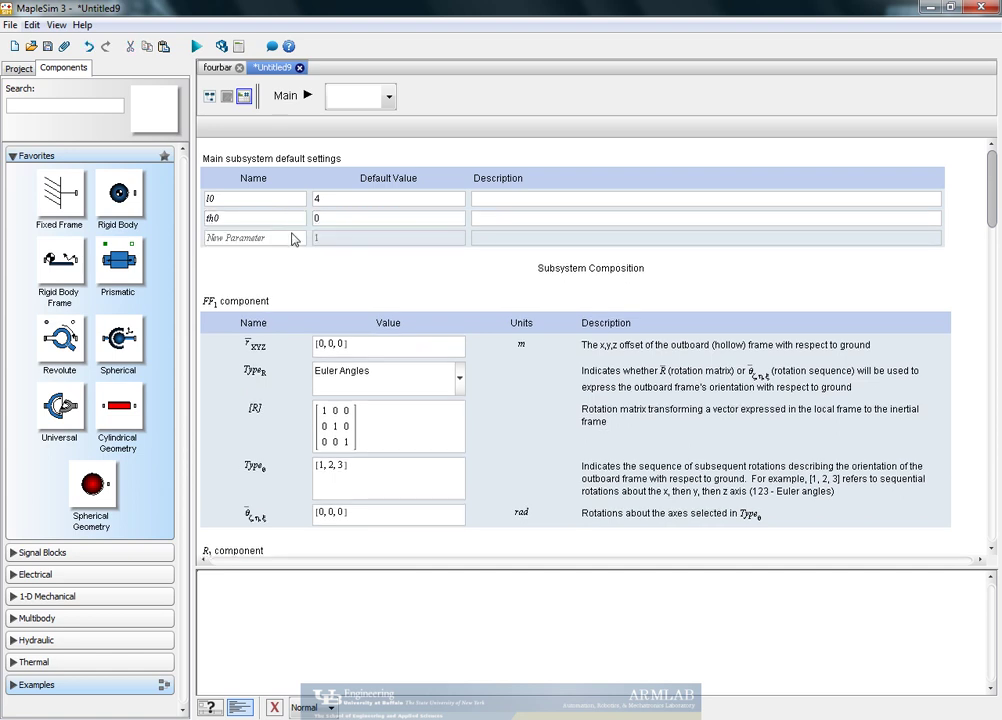
pyautogui.click(209, 96)
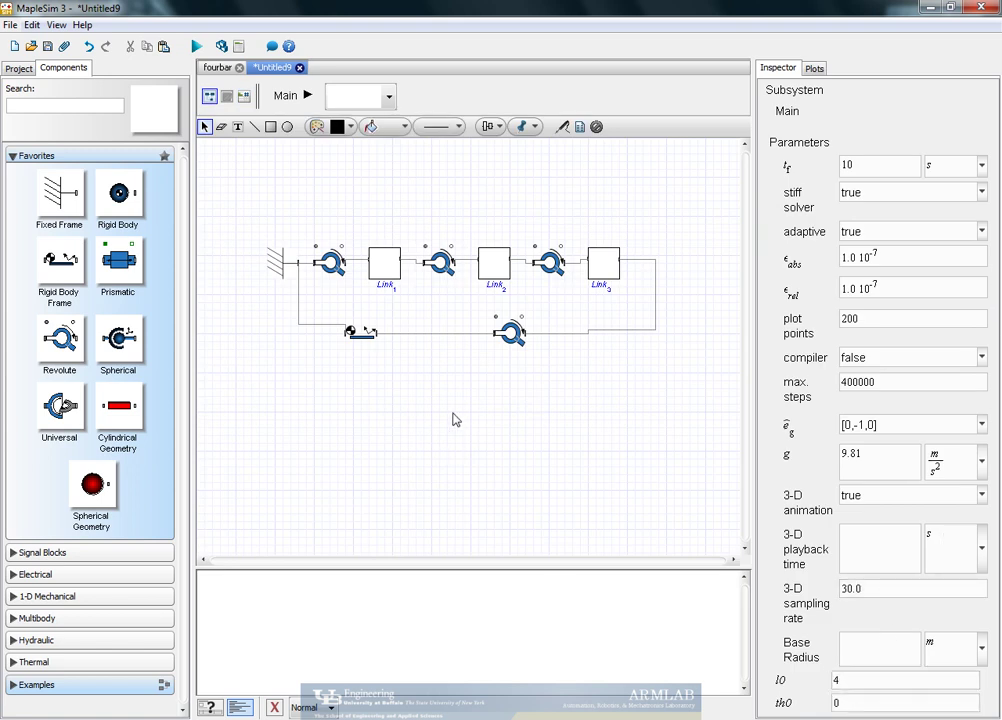
# - Run the simulation and rotate the 3-D view of the animated linkage
pyautogui.click(197, 46)
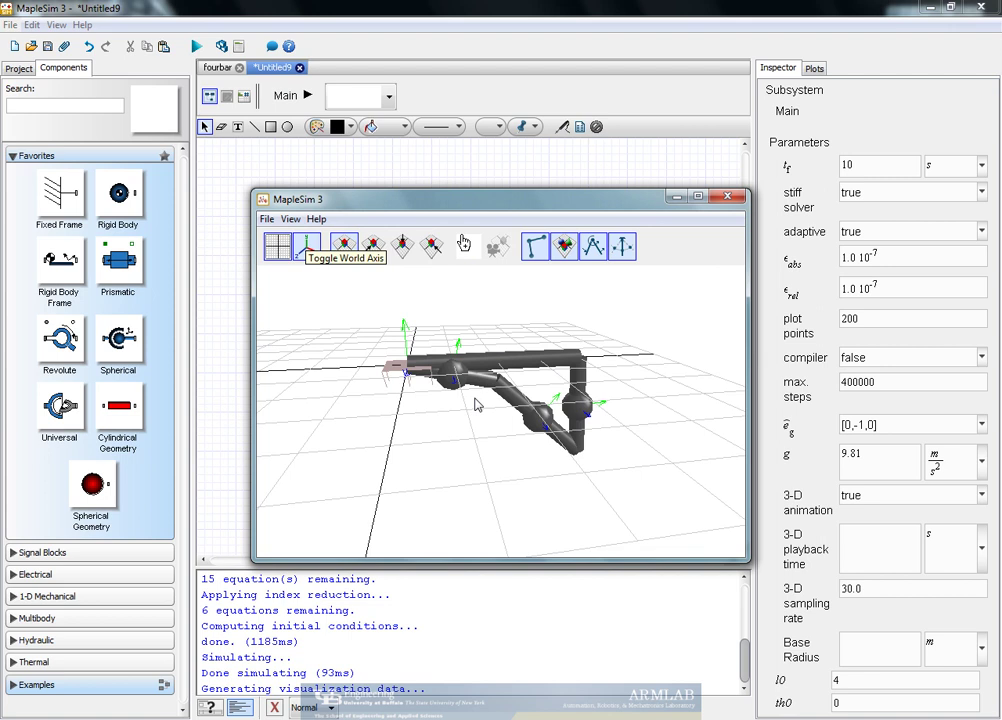
pyautogui.moveTo(488, 403); pyautogui.dragTo(571, 367)
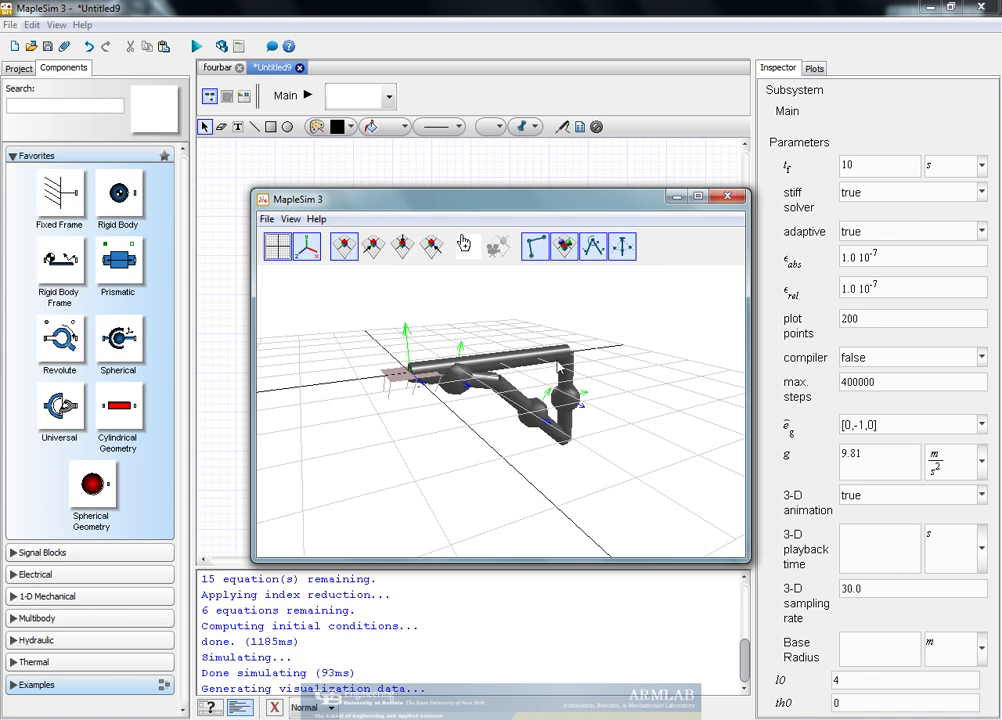
# - Close the animation, then add a red cylindrical geometry of radius 0.05 below the rigid body frame
pyautogui.click(728, 196)
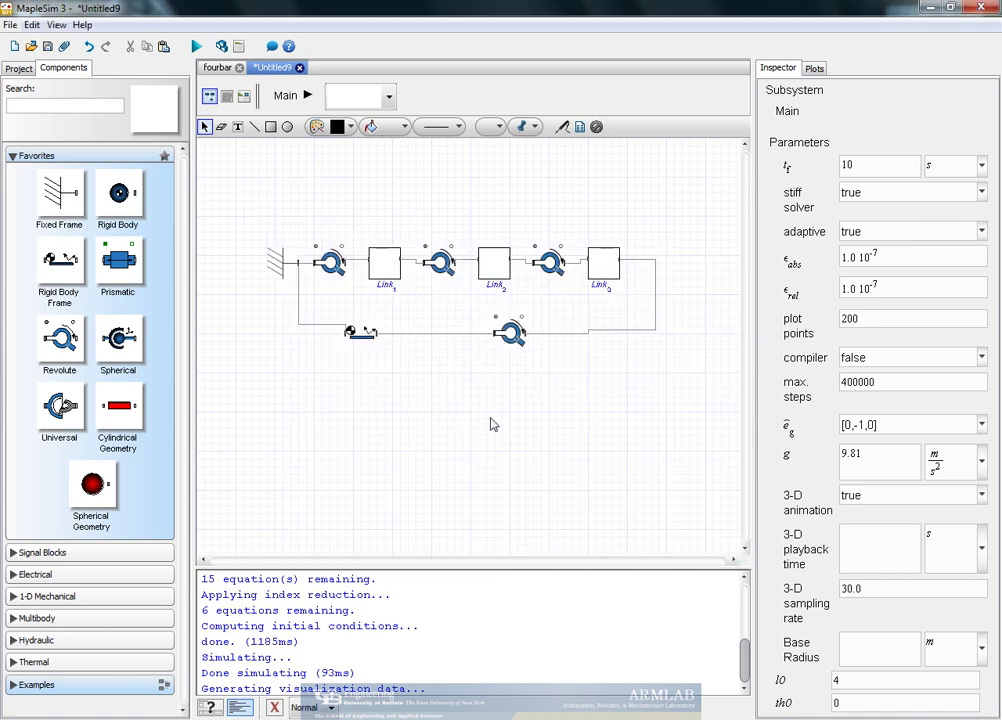
pyautogui.moveTo(118, 405); pyautogui.dragTo(348, 333)
pyautogui.click(360, 364)
pyautogui.click(826, 231)
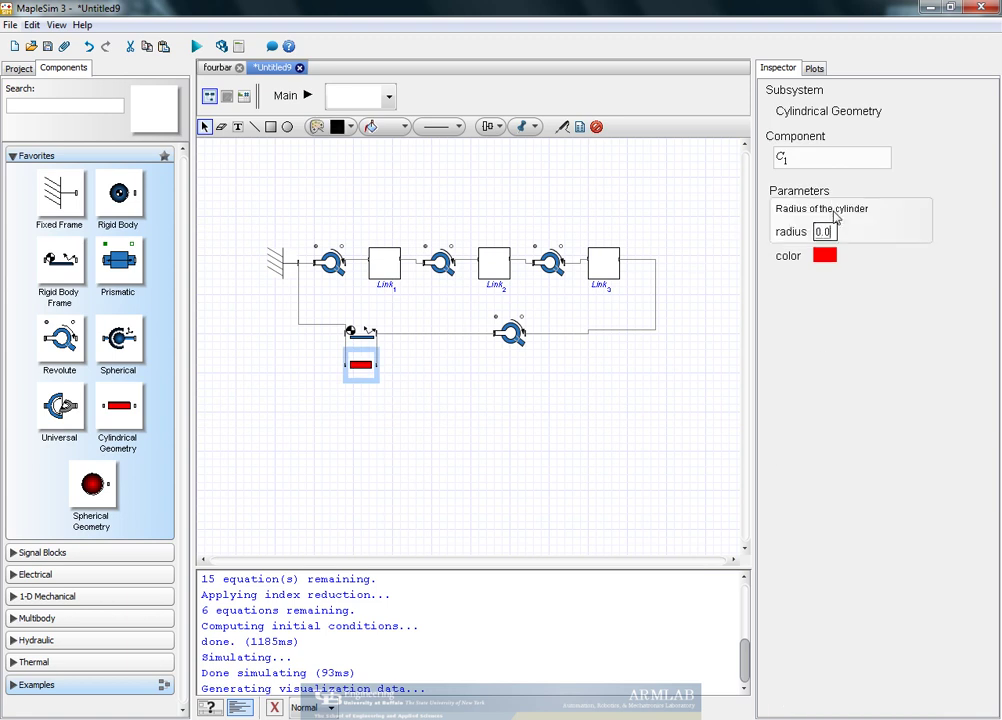
pyautogui.write('0.05')
pyautogui.press('Return')
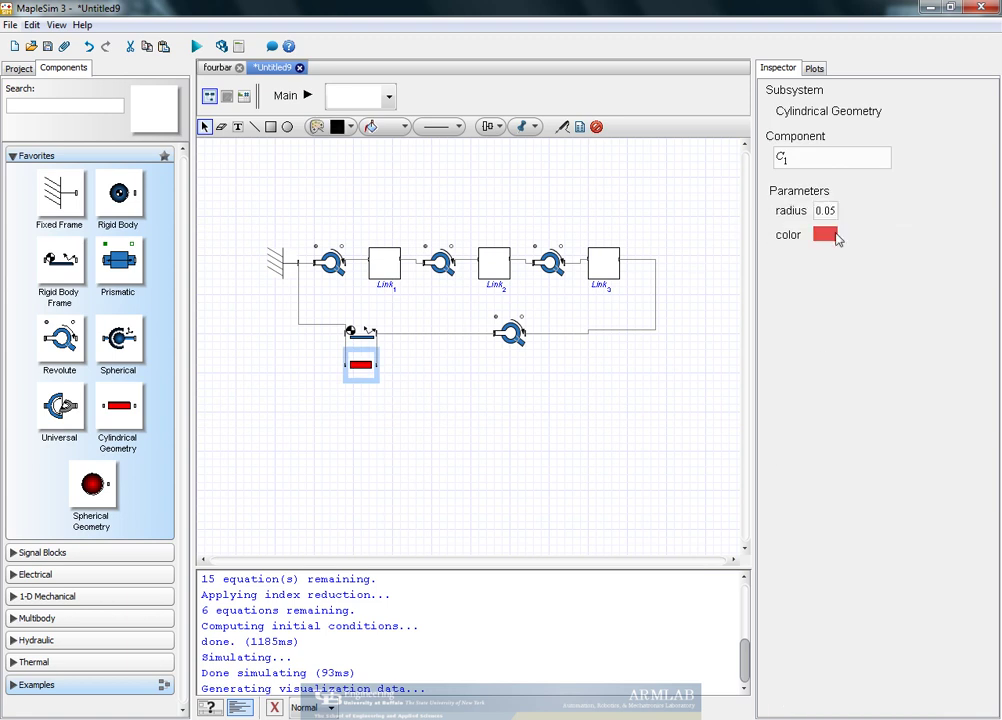
pyautogui.click(825, 234)
pyautogui.click(827, 266)
pyautogui.click(403, 409)
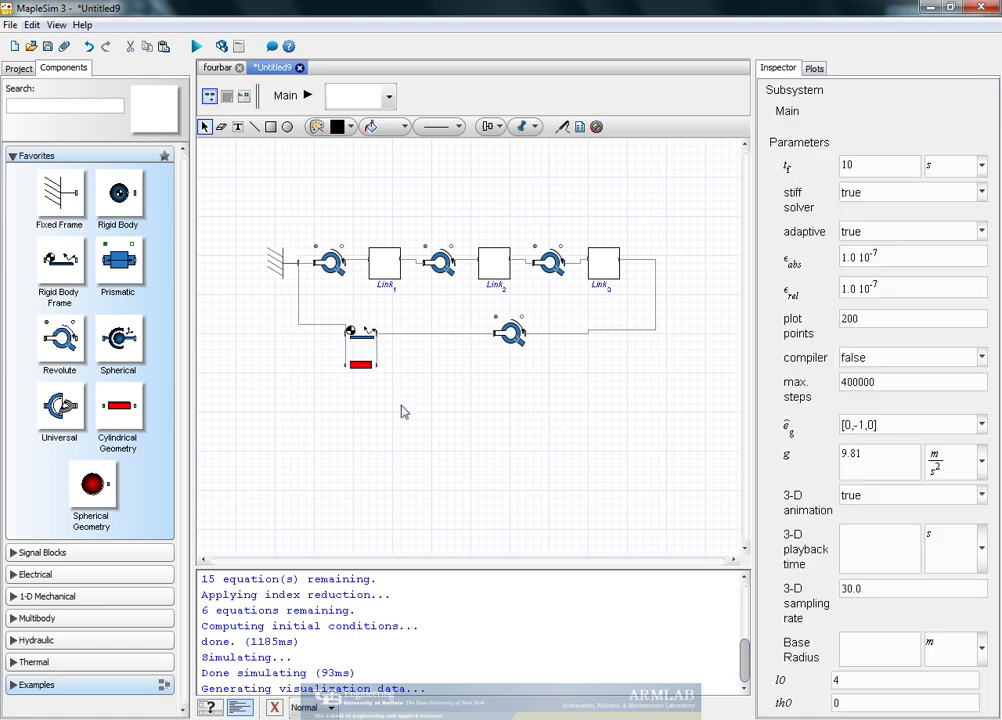
pyautogui.click(360, 364)
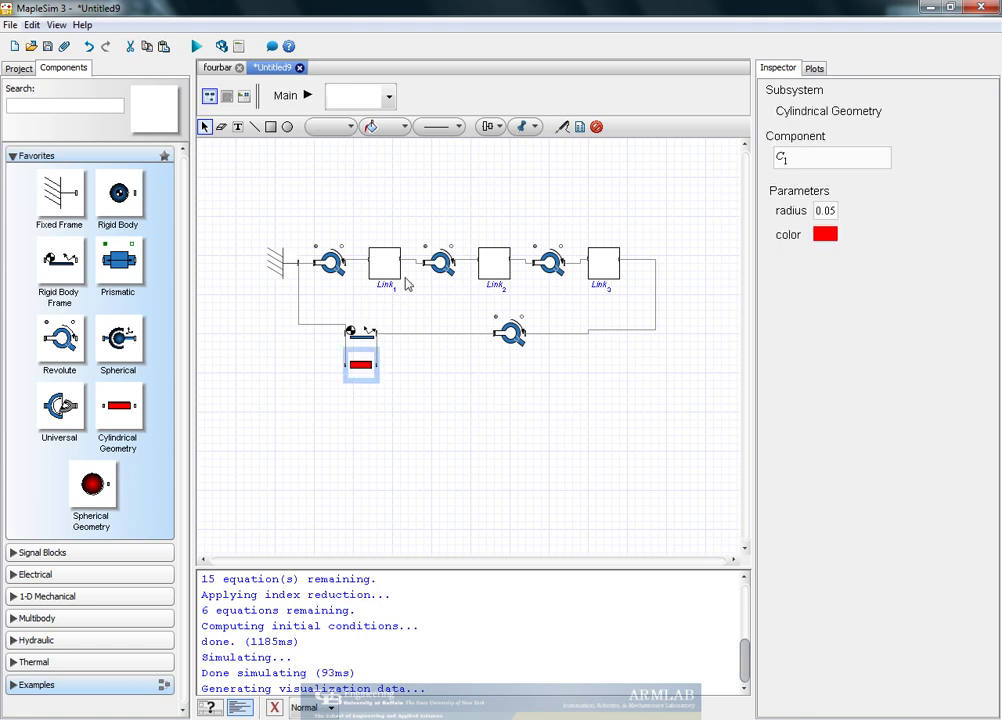
# - Paste the cylinder into Link1, wire its ports to both link ends, and colour it red
pyautogui.doubleClick(385, 263)
pyautogui.hotkey('ctrl', 'v')
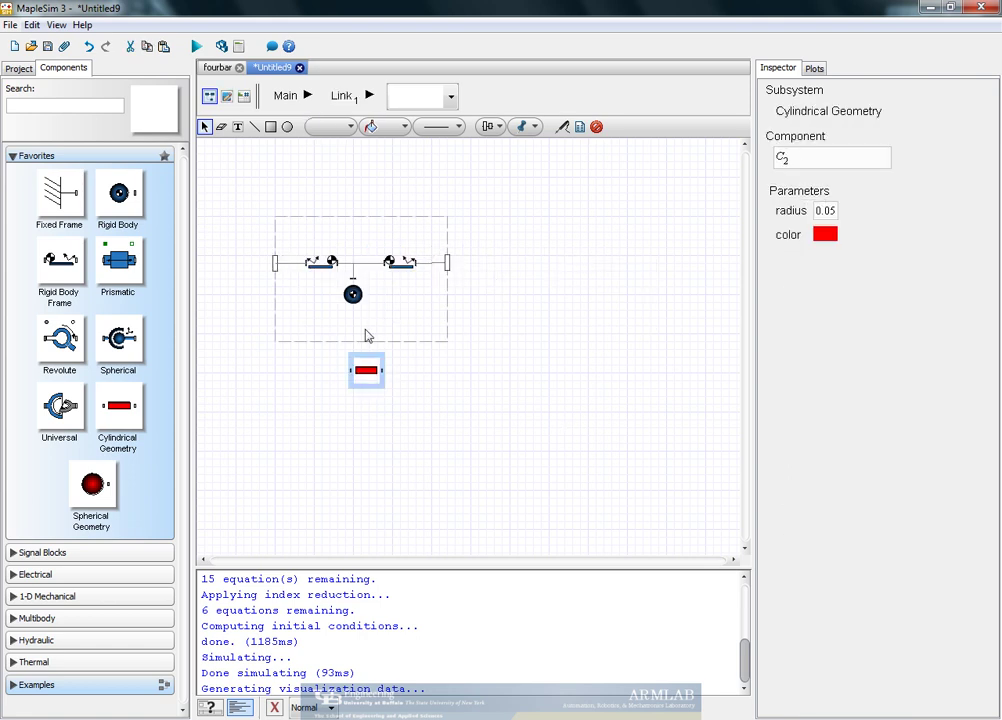
pyautogui.moveTo(364, 368); pyautogui.dragTo(351, 314)
pyautogui.click(368, 310)
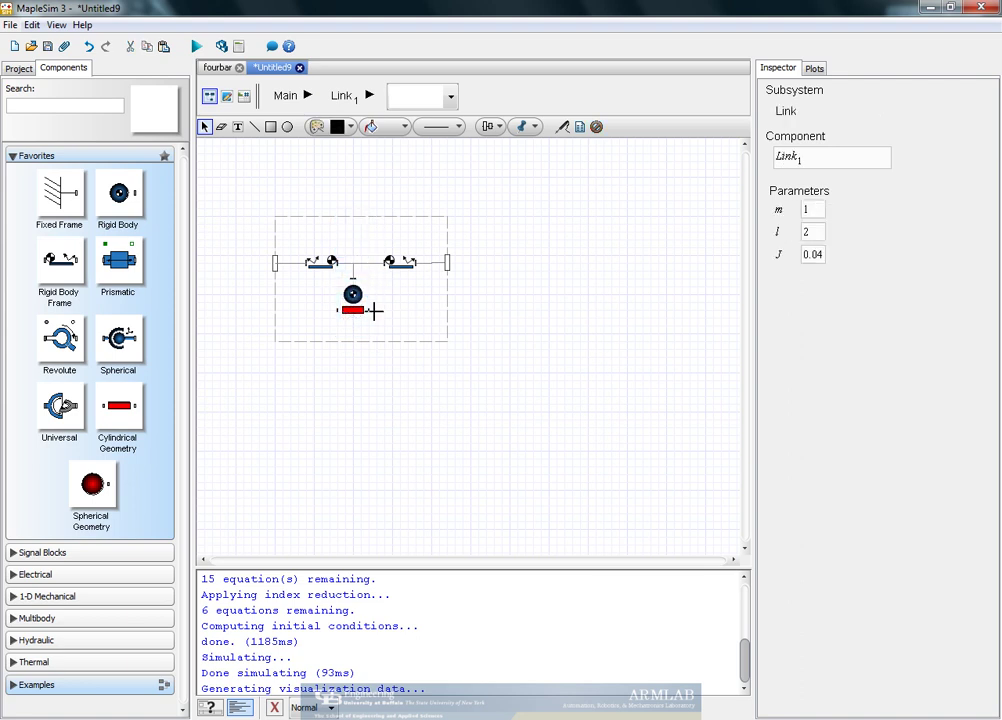
pyautogui.click(416, 262)
pyautogui.click(300, 263)
pyautogui.click(343, 311)
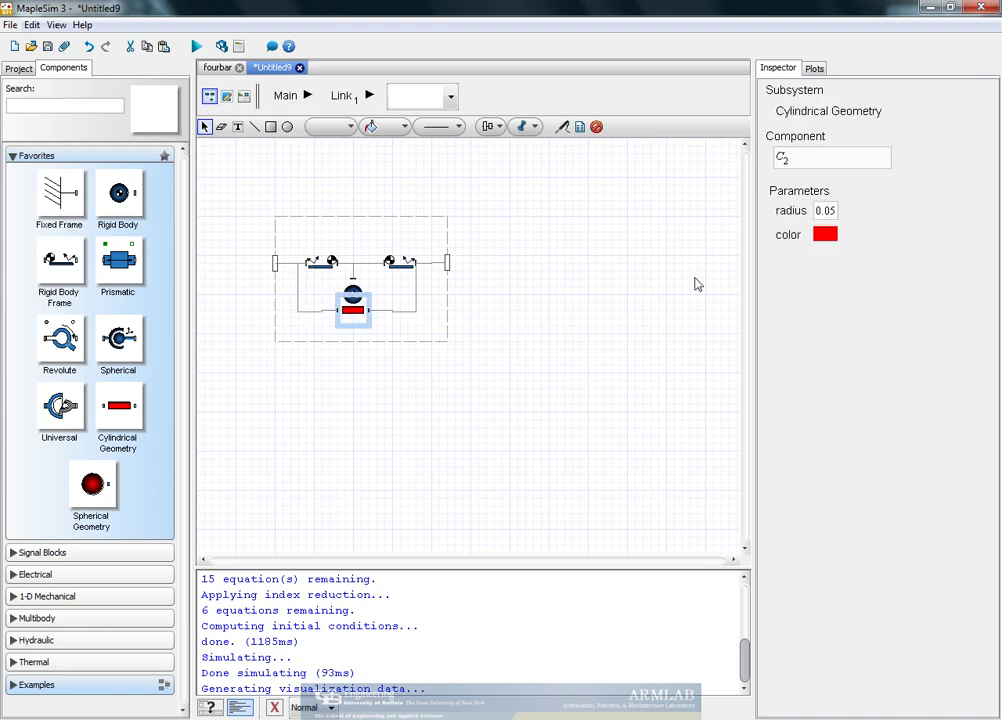
pyautogui.click(826, 236)
pyautogui.click(828, 278)
pyautogui.click(566, 324)
# - Attach a Spherical Geometry to the link centre above the line, with radius 0.1 and a new colour
pyautogui.moveTo(92, 484); pyautogui.dragTo(355, 234)
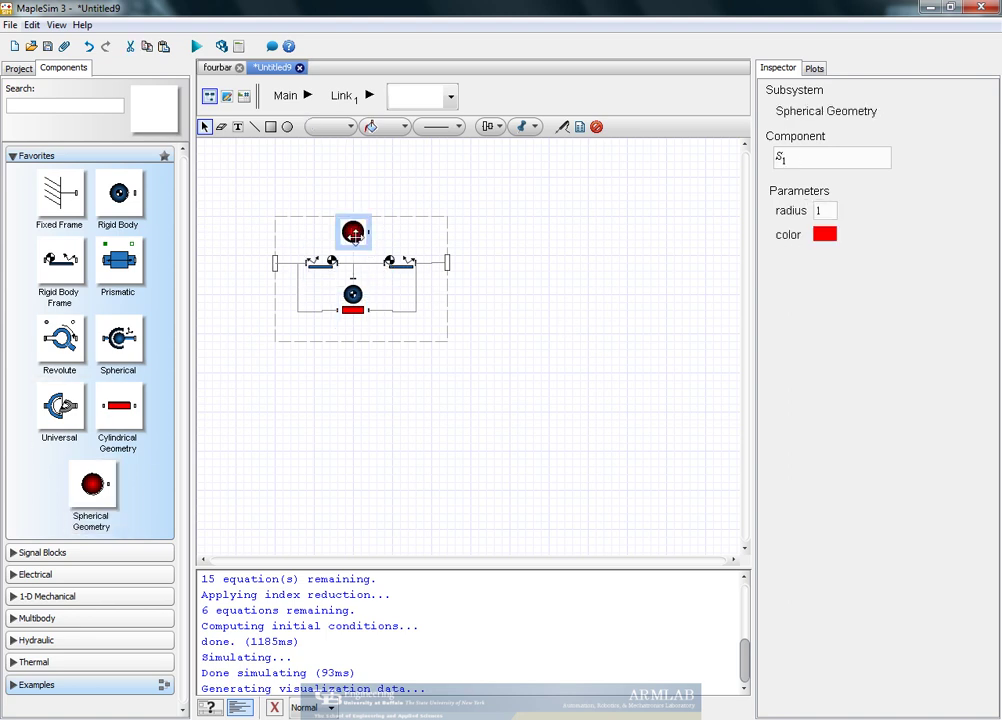
pyautogui.click(357, 249)
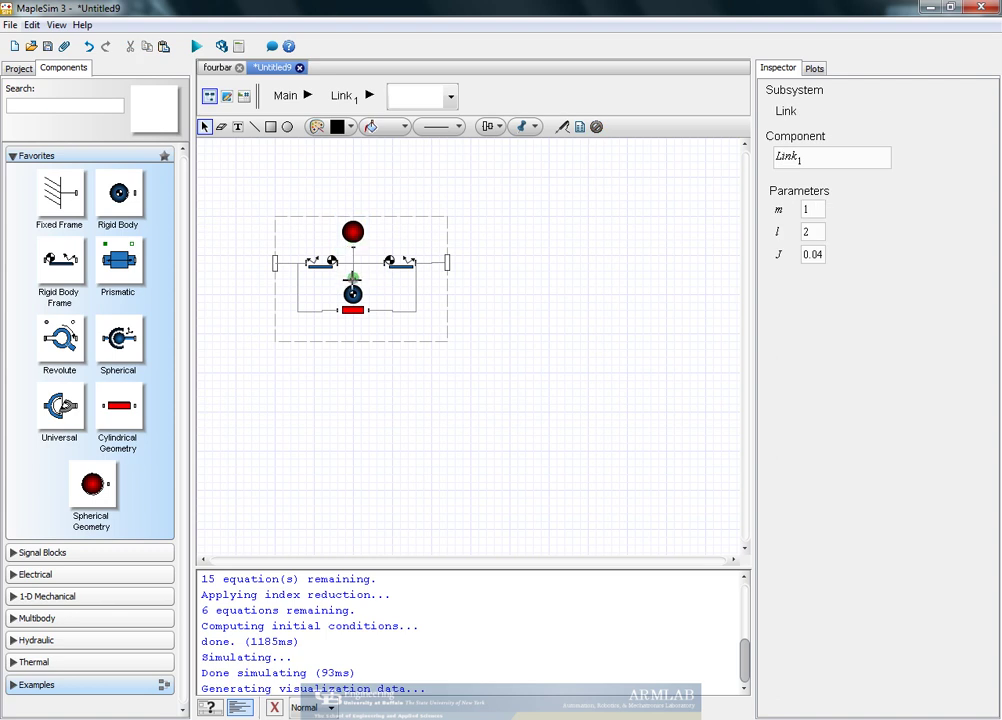
pyautogui.click(352, 231)
pyautogui.click(824, 231)
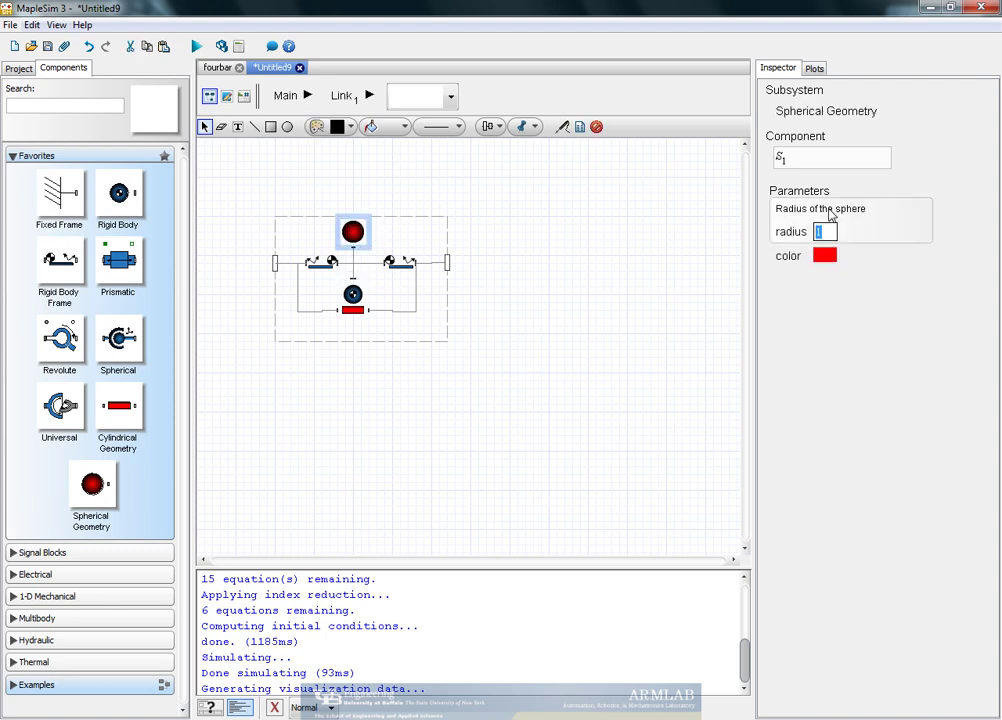
pyautogui.press('Return')
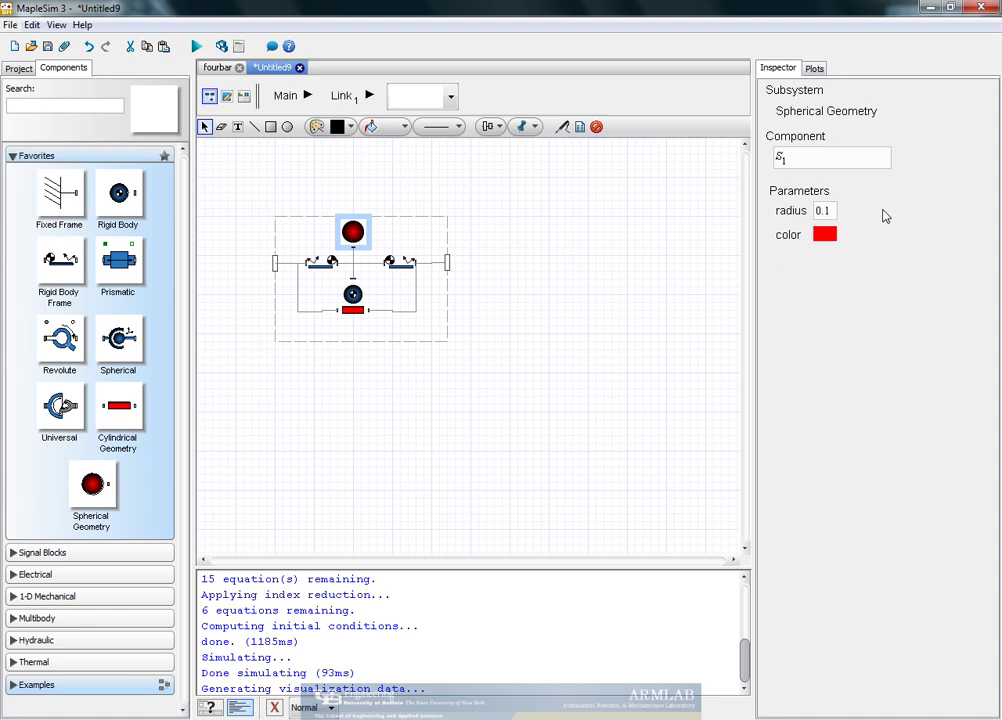
pyautogui.click(836, 235)
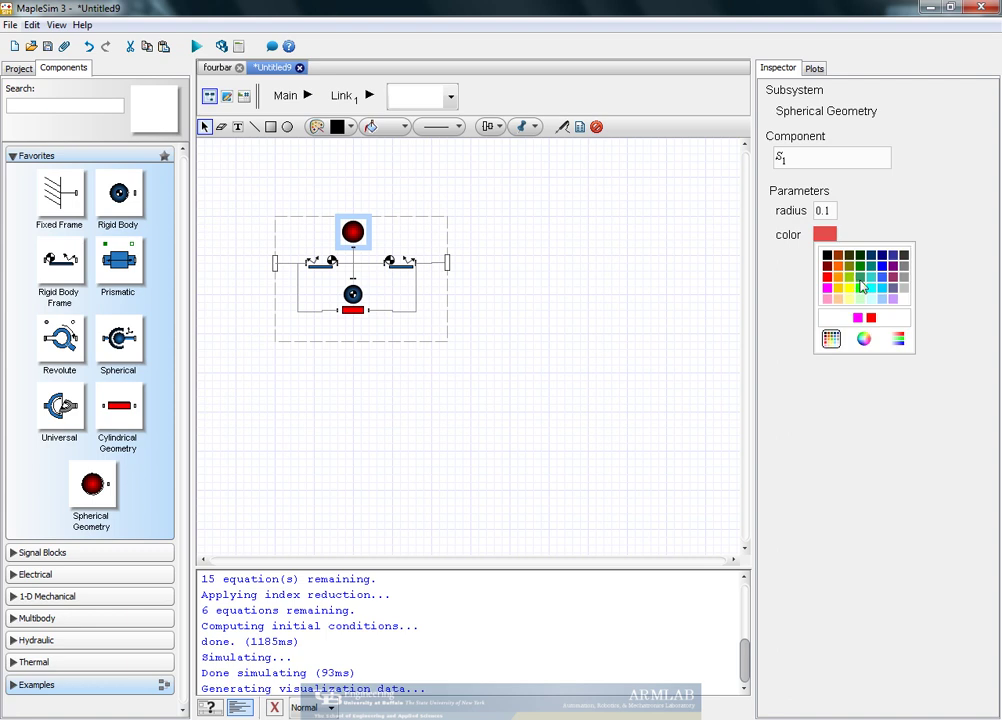
pyautogui.click(862, 287)
pyautogui.click(564, 257)
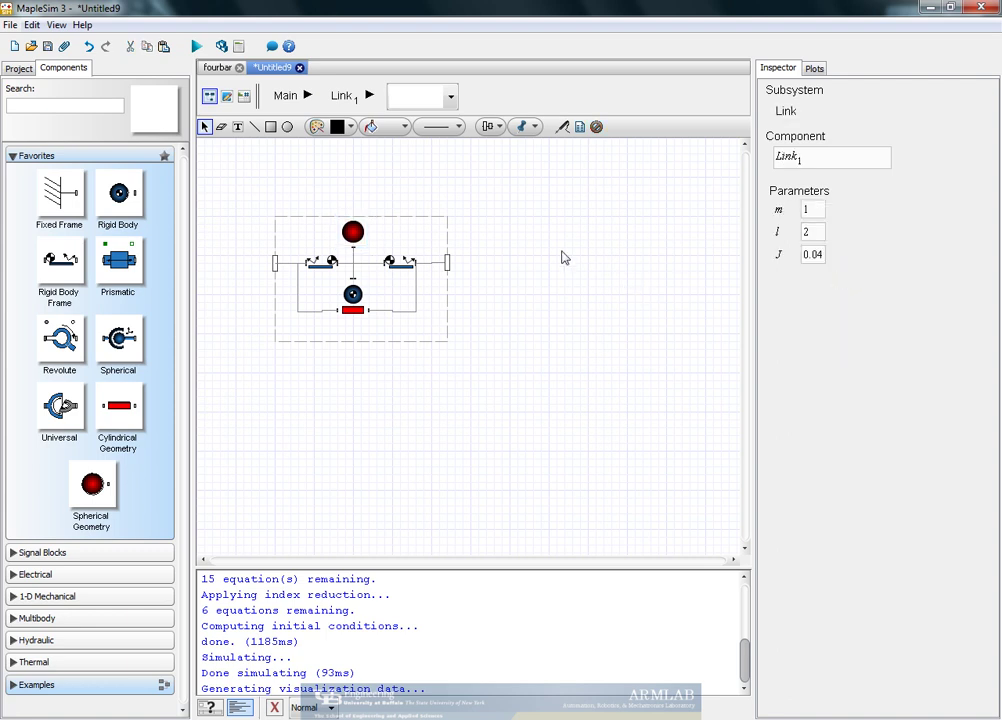
# - Look inside the Link2 subsystem, then go back to the top-level four-bar model
pyautogui.click(306, 100)
pyautogui.doubleClick(492, 235)
pyautogui.click(299, 97)
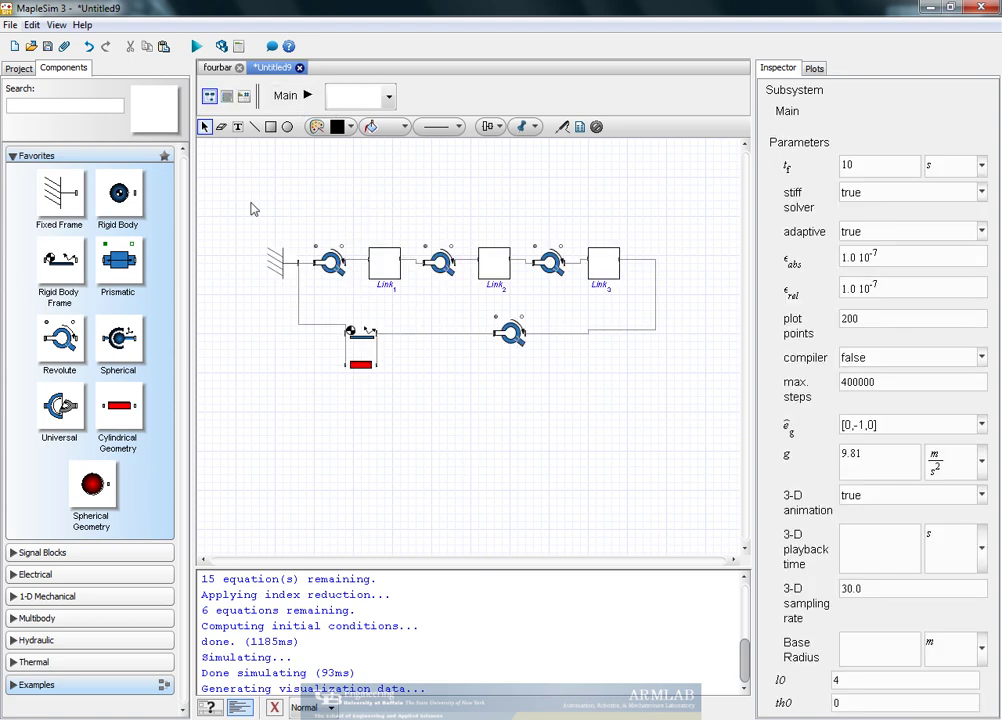
# - Run the simulation, view the linkage as a stick model, enlarge and orbit the 3-D view, then close it
pyautogui.click(197, 46)
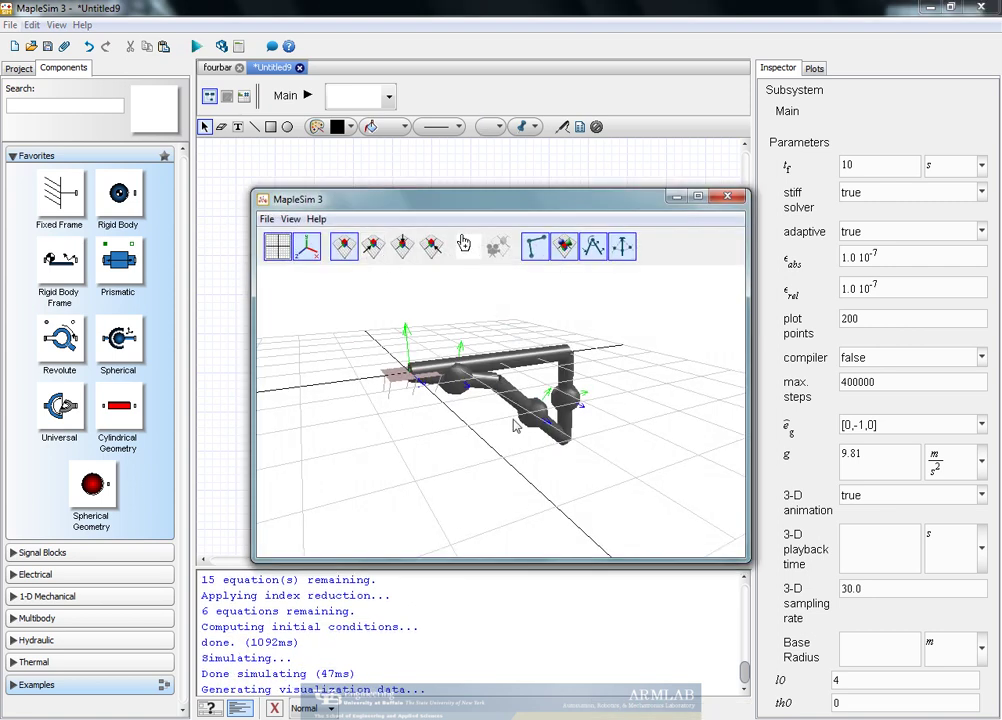
pyautogui.click(540, 250)
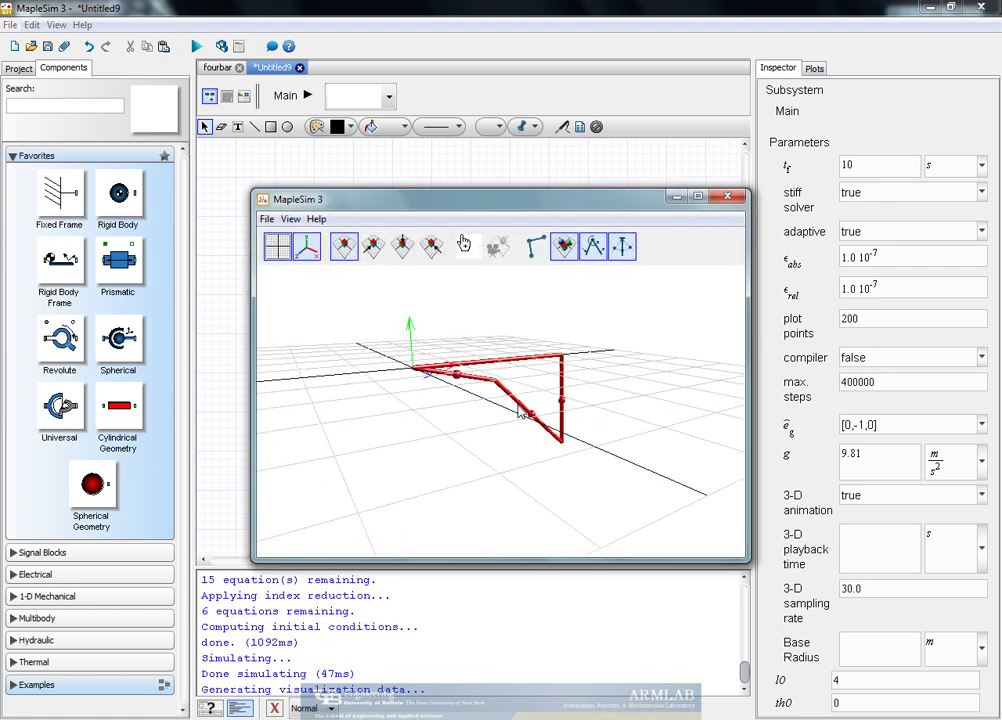
pyautogui.moveTo(519, 414); pyautogui.dragTo(503, 413)
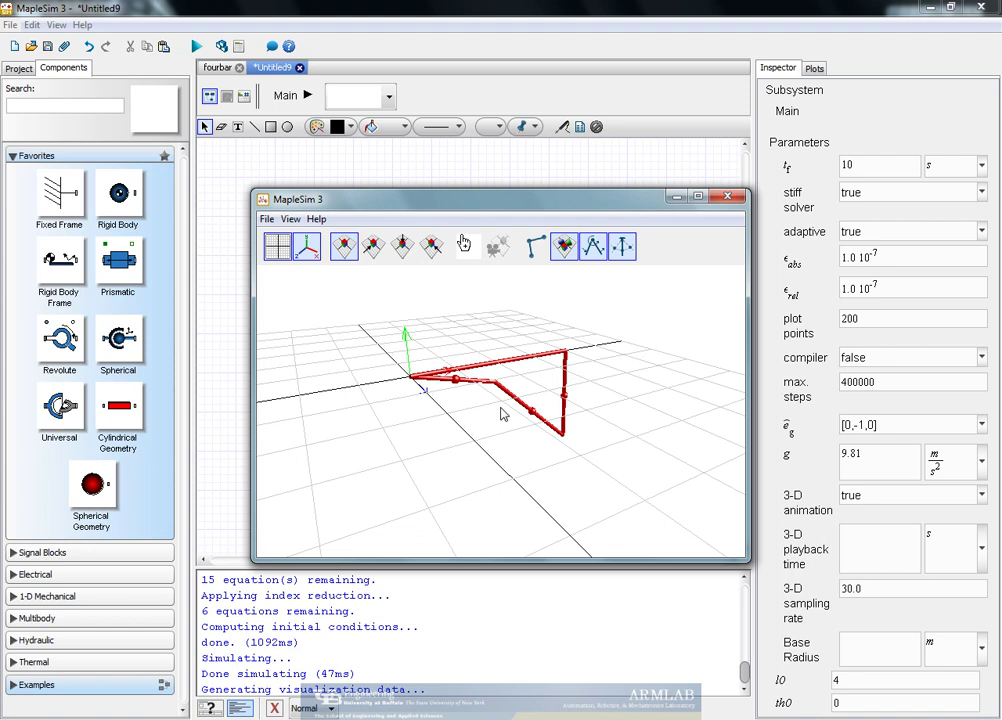
pyautogui.moveTo(577, 456)
pyautogui.mouseDown()
pyautogui.moveTo(532, 445)
pyautogui.moveTo(565, 444)
pyautogui.mouseUp()
pyautogui.doubleClick(560, 198)
pyautogui.moveTo(555, 351); pyautogui.dragTo(508, 357)
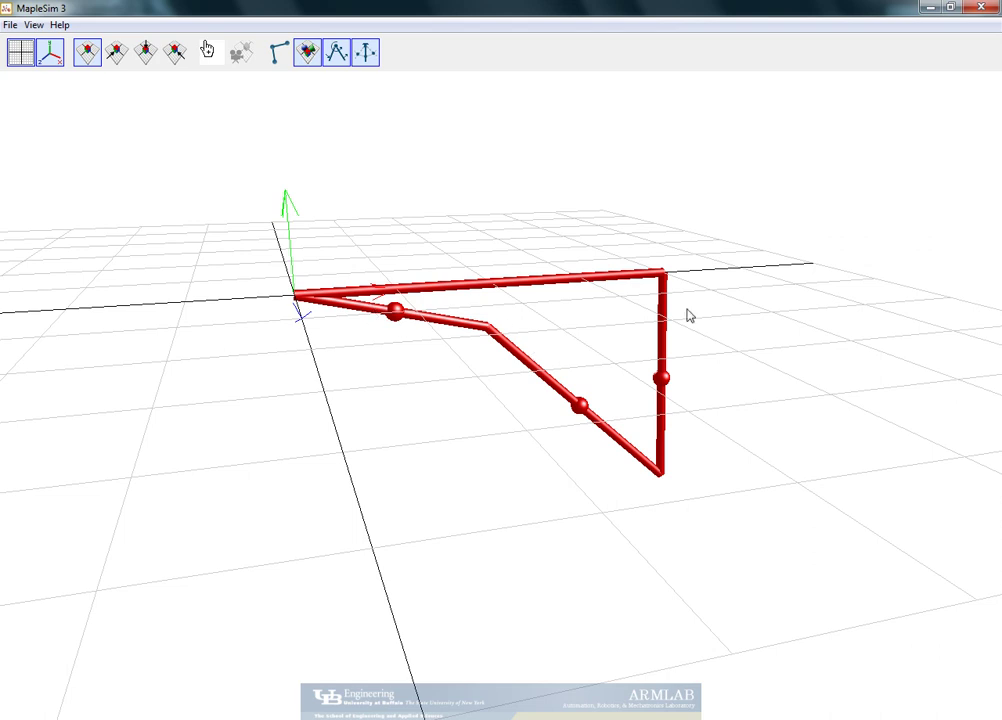
pyautogui.click(980, 9)
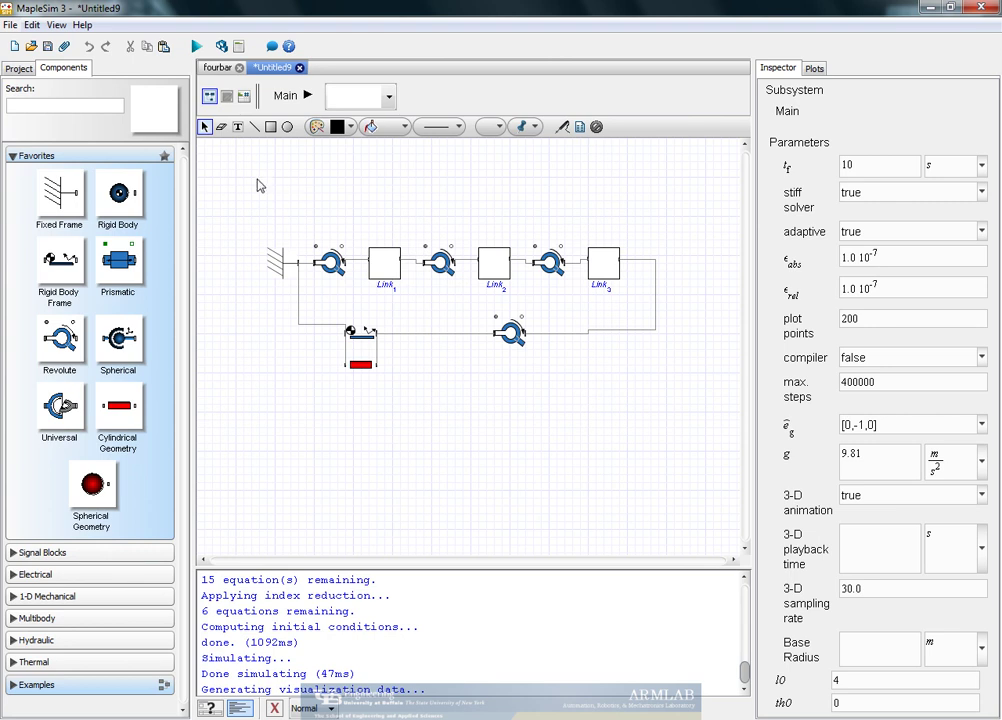
# - Attach Comparison.mw to the model's Document Folder and open it in Maple 13
pyautogui.click(64, 46)
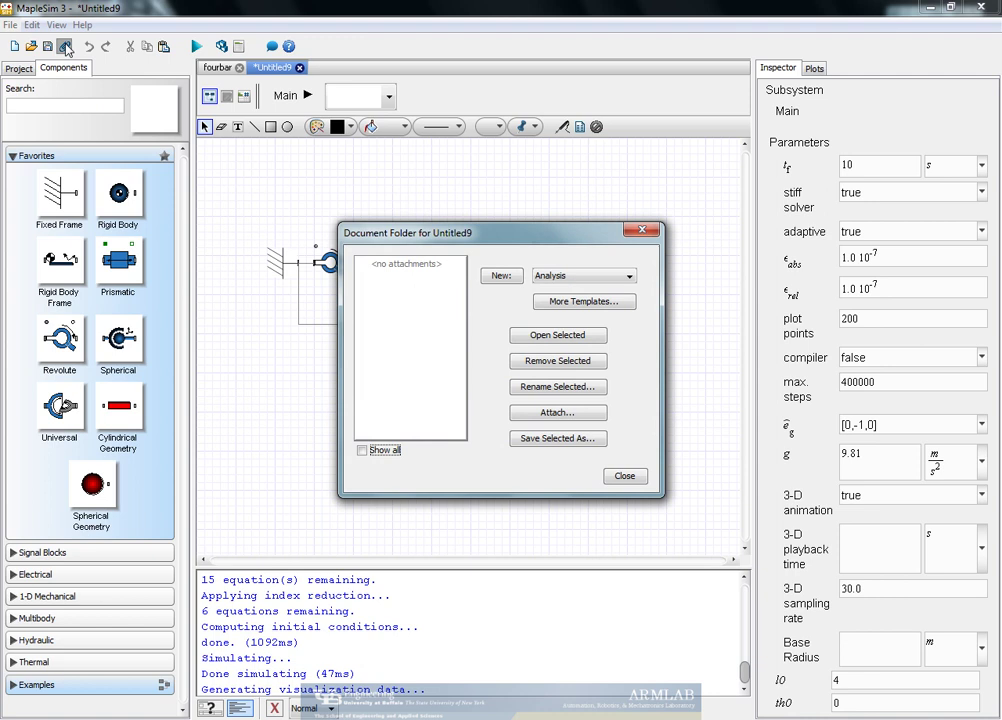
pyautogui.click(584, 418)
pyautogui.click(399, 390)
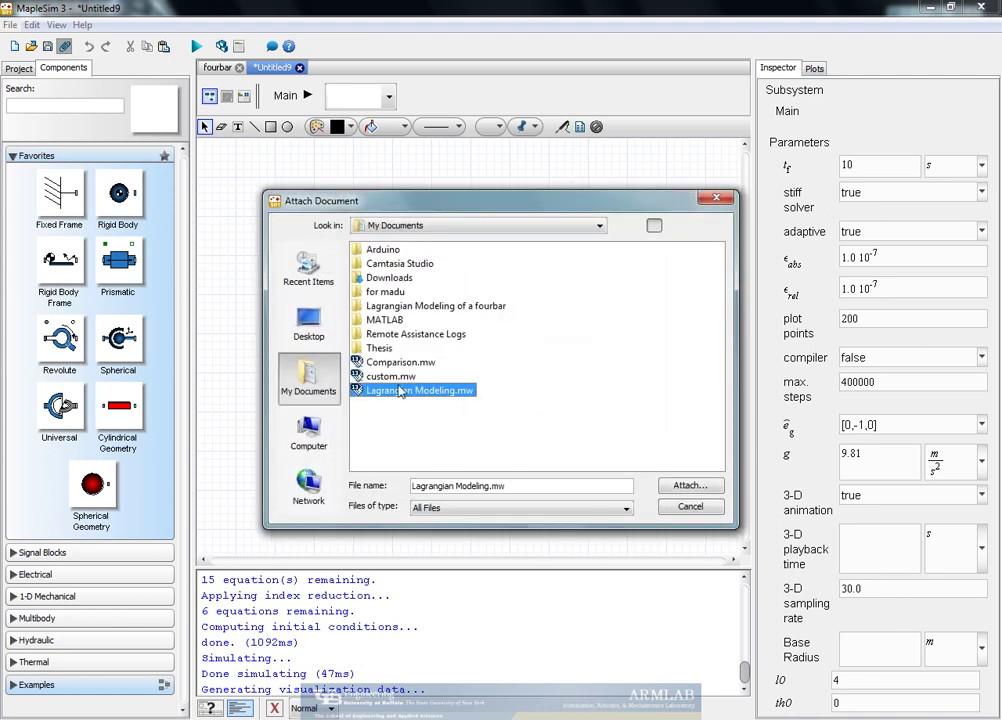
pyautogui.press('Up')
pyautogui.press('Up')
pyautogui.click(686, 486)
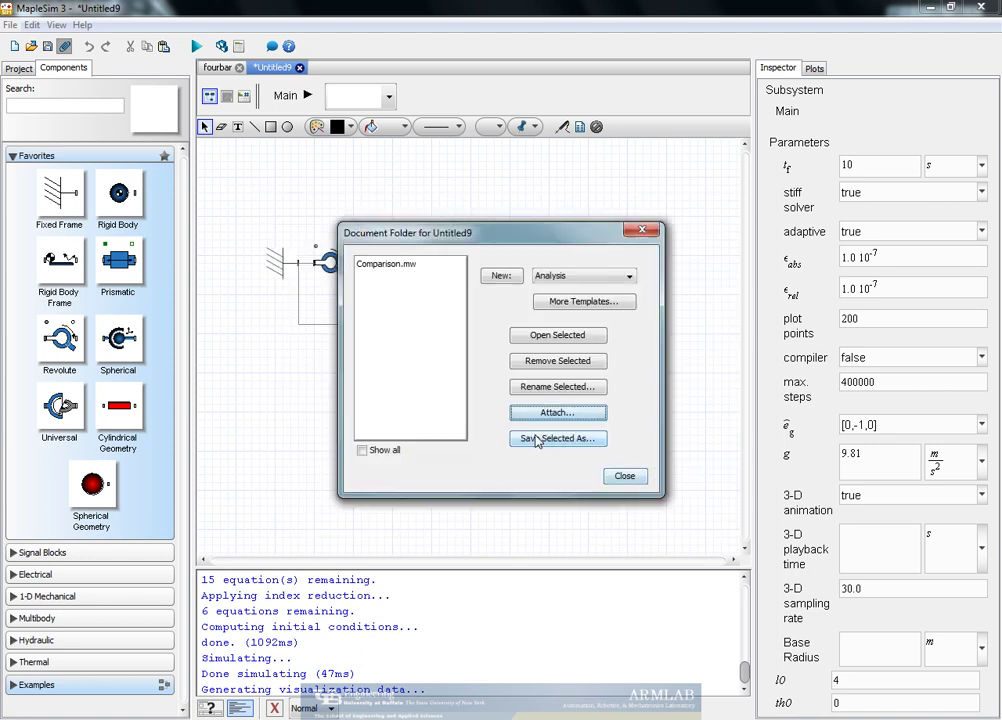
pyautogui.moveTo(374, 266); pyautogui.dragTo(388, 260)
pyautogui.doubleClick(388, 260)
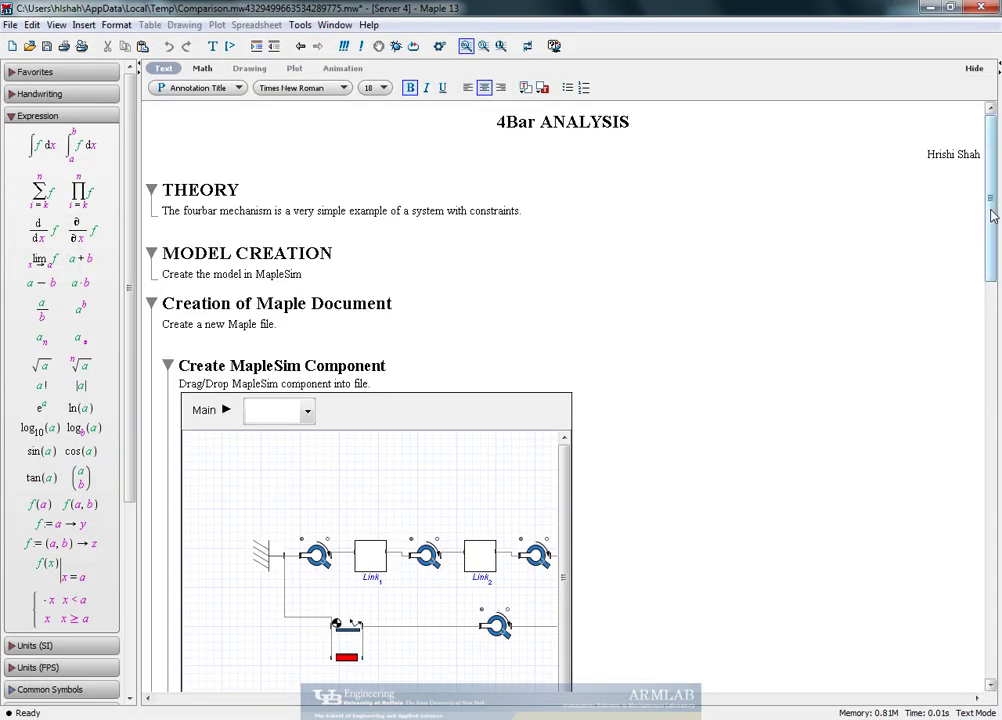
# - Scroll the 4Bar ANALYSIS worksheet down to the Create MapleSim Component section
pyautogui.scroll(-4, 993, 215)
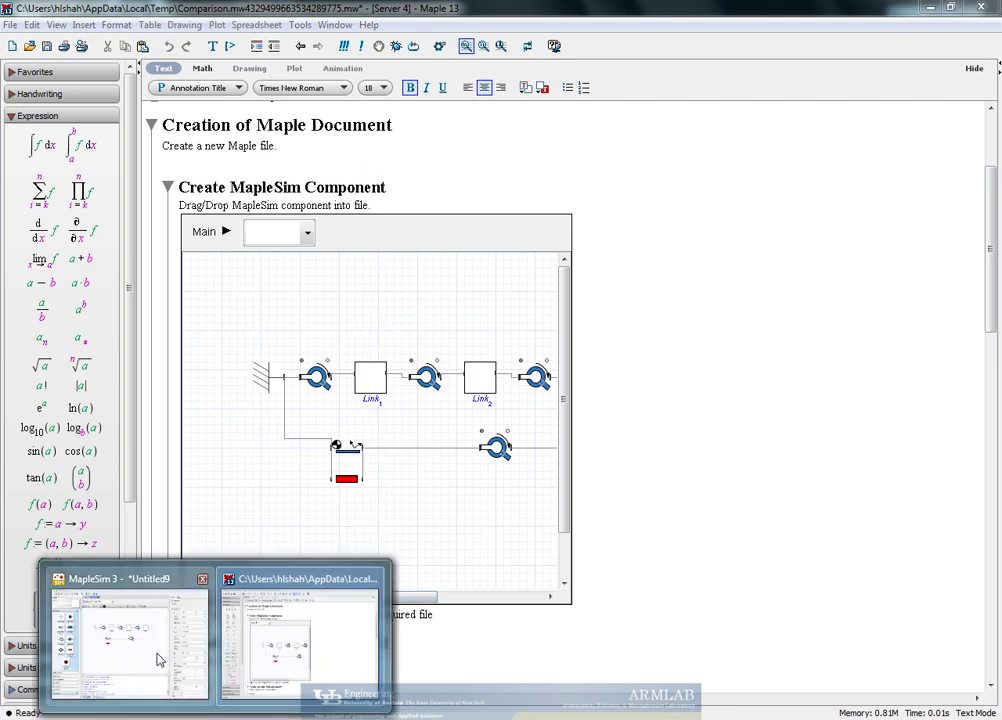
# - In MapleSim, move the RBF3 rigid body frame block upward, then return to Maple 13
pyautogui.click(161, 658)
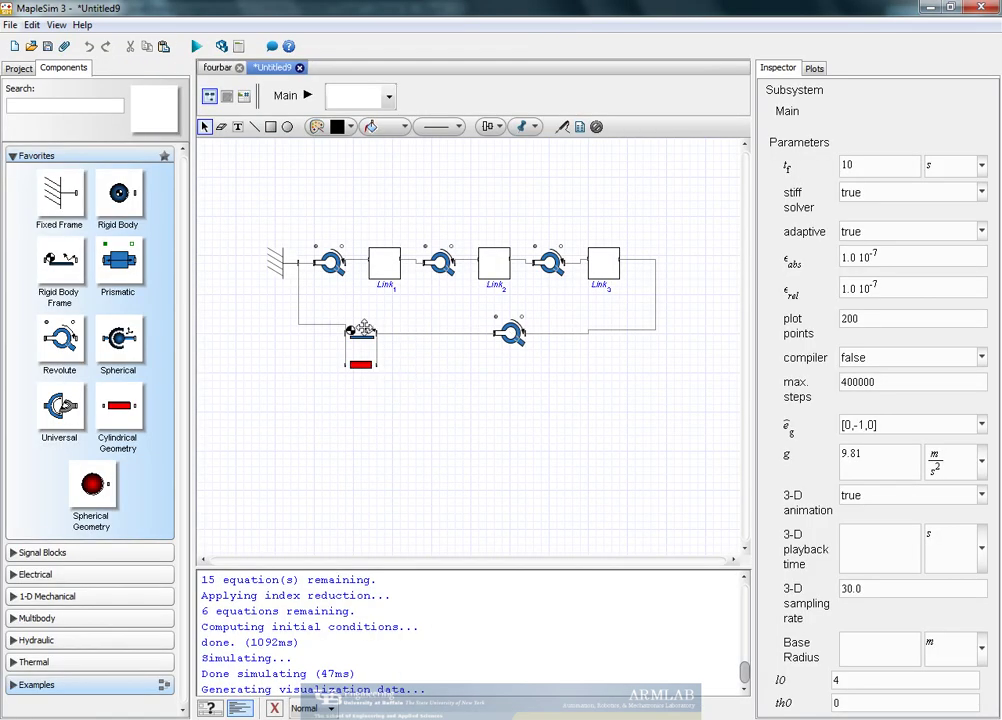
pyautogui.moveTo(360, 331); pyautogui.dragTo(361, 301)
pyautogui.click(456, 416)
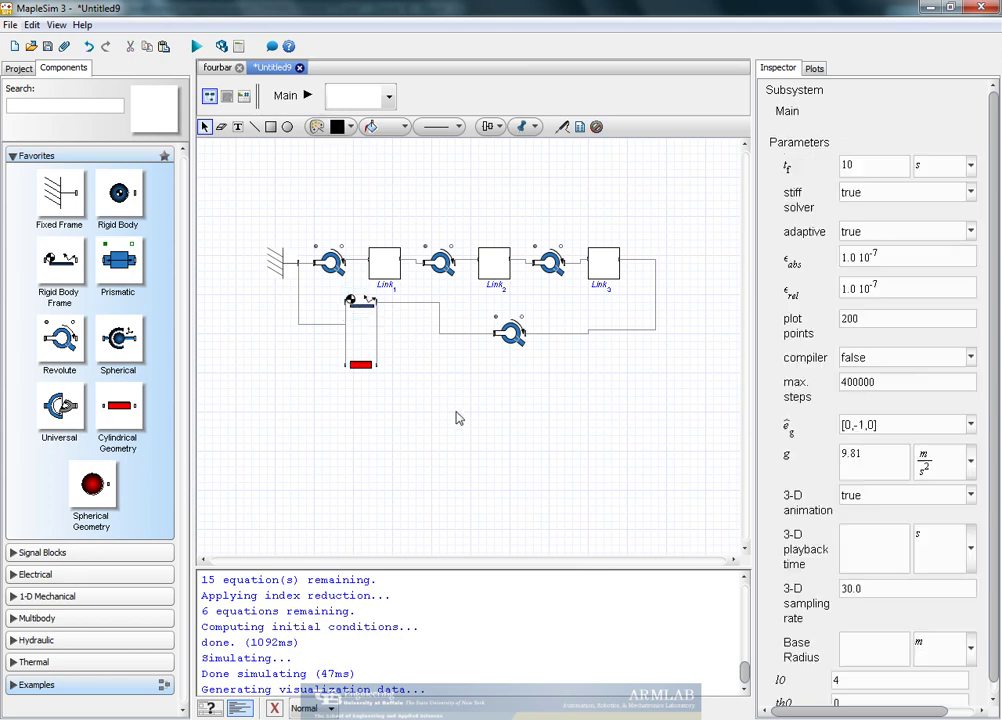
pyautogui.hotkey('alt', 'Tab')
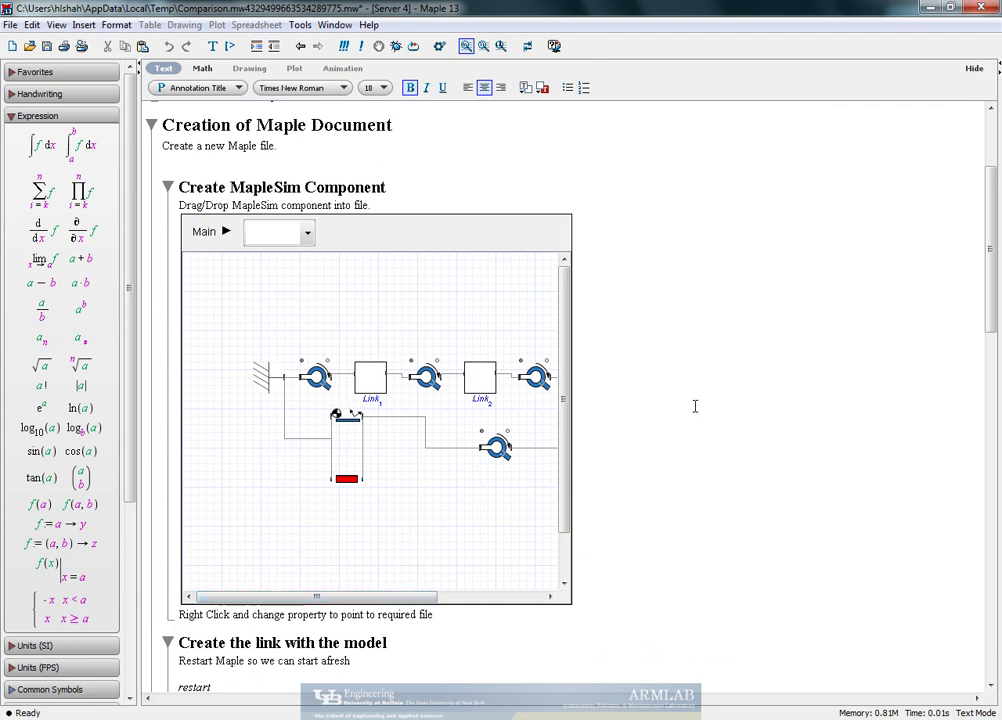
# - Execute with(MapleSim) to list its package commands as output 3.2.1
pyautogui.moveTo(995, 268); pyautogui.dragTo(993, 332)
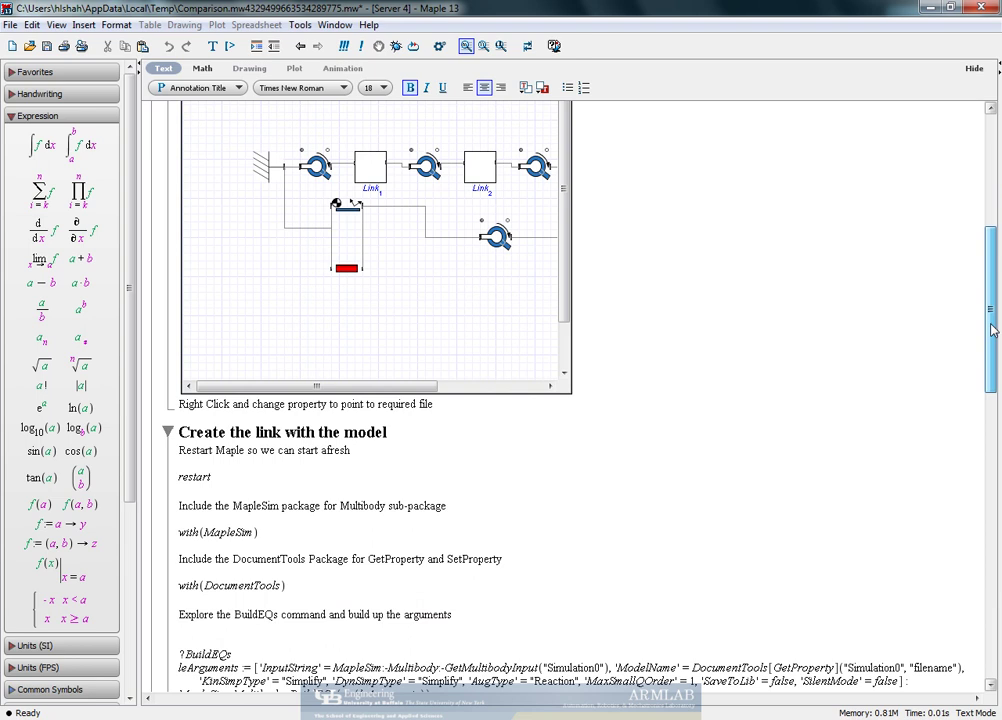
pyautogui.click(211, 476)
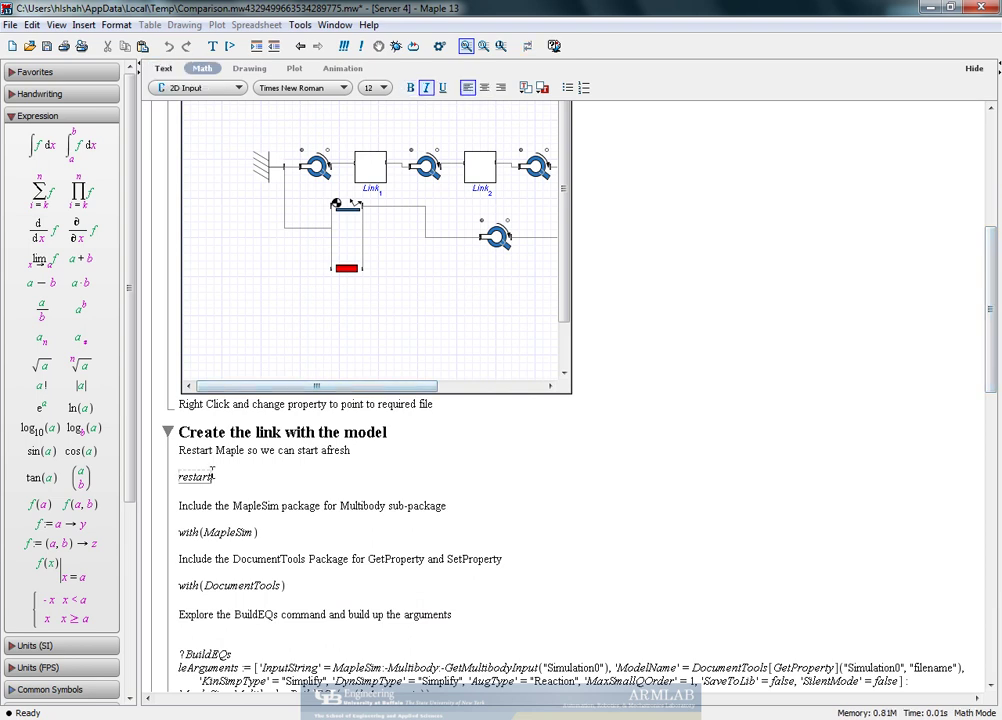
pyautogui.click(348, 329)
pyautogui.scroll(-1, 348, 329)
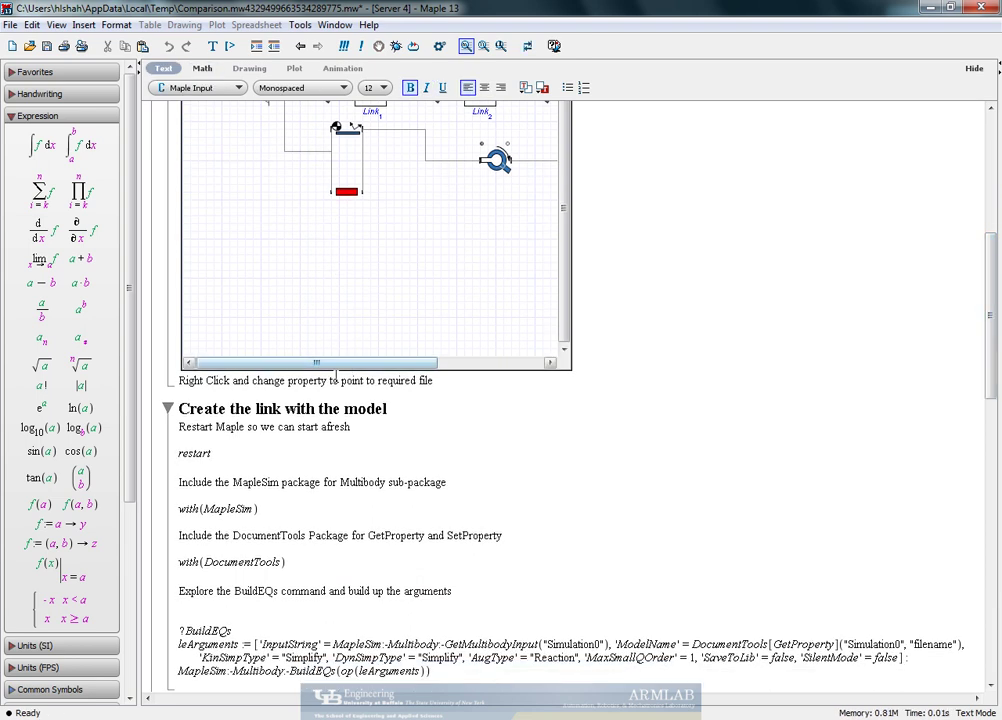
pyautogui.click(268, 506)
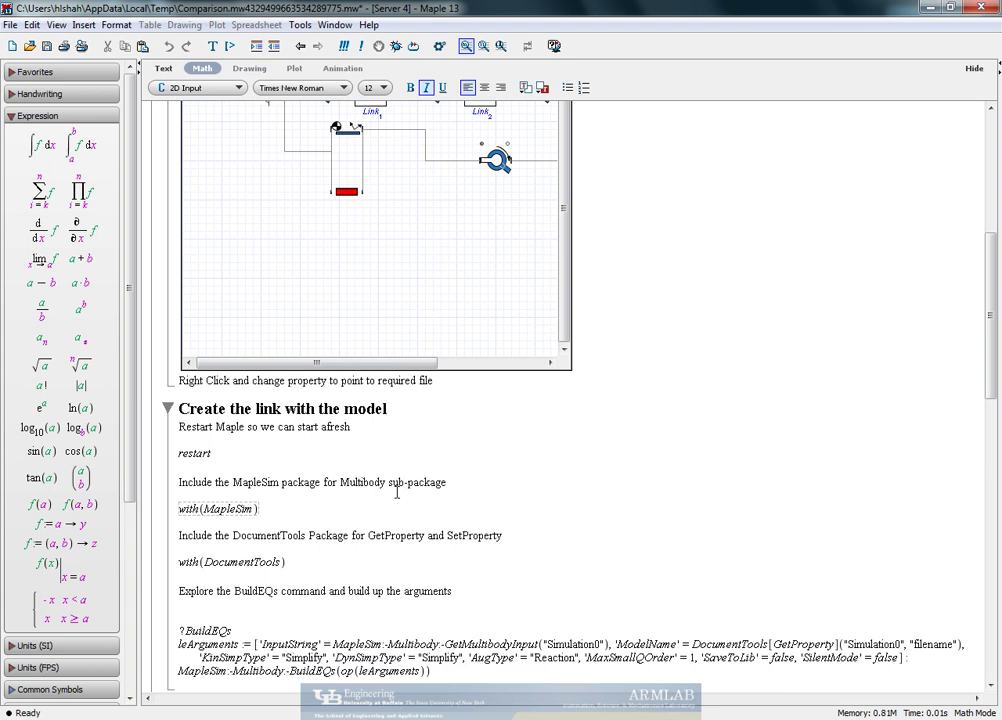
pyautogui.scroll(-1, 397, 492)
pyautogui.press('Return')
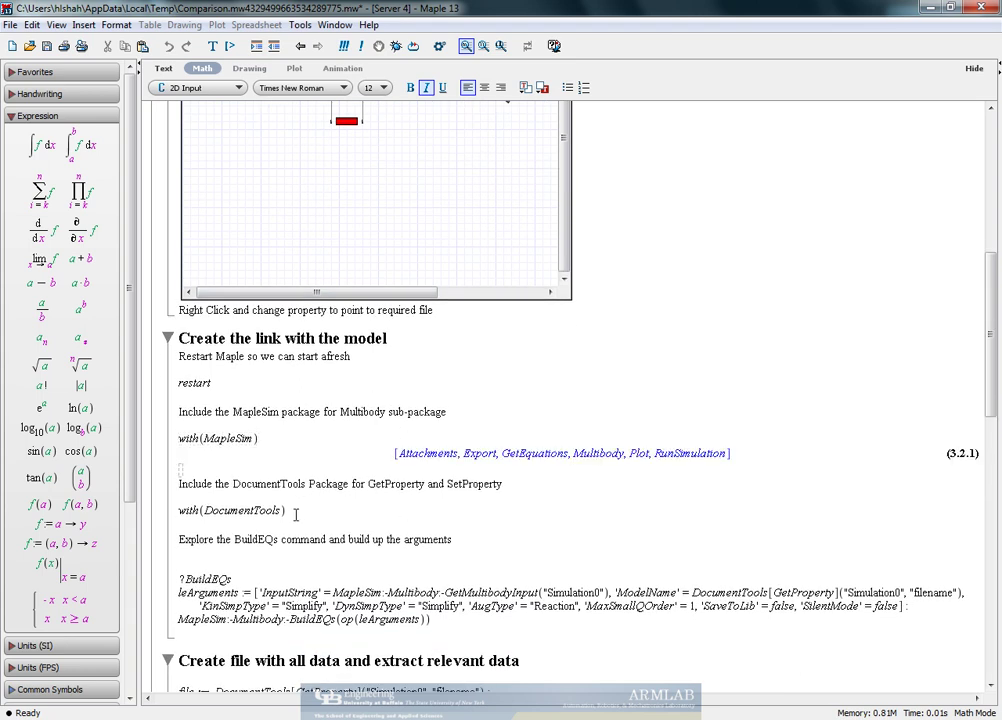
# - Execute with(DocumentTools) as output 3.2.2 and select the leArguments text below
pyautogui.click(296, 514)
pyautogui.press('Return')
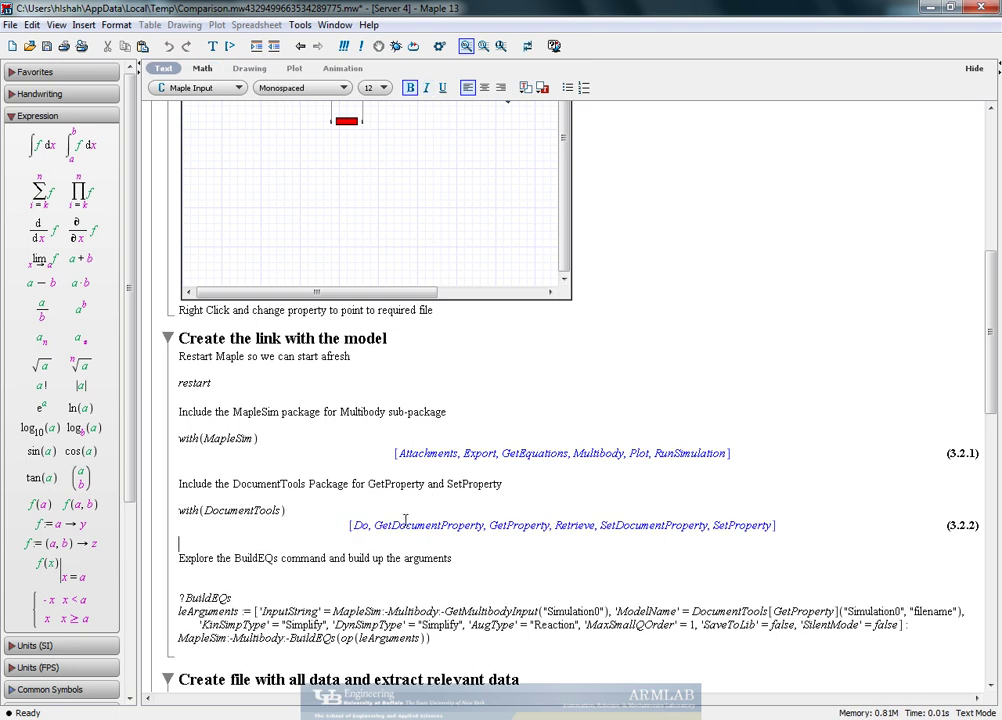
pyautogui.scroll(-3, 397, 524)
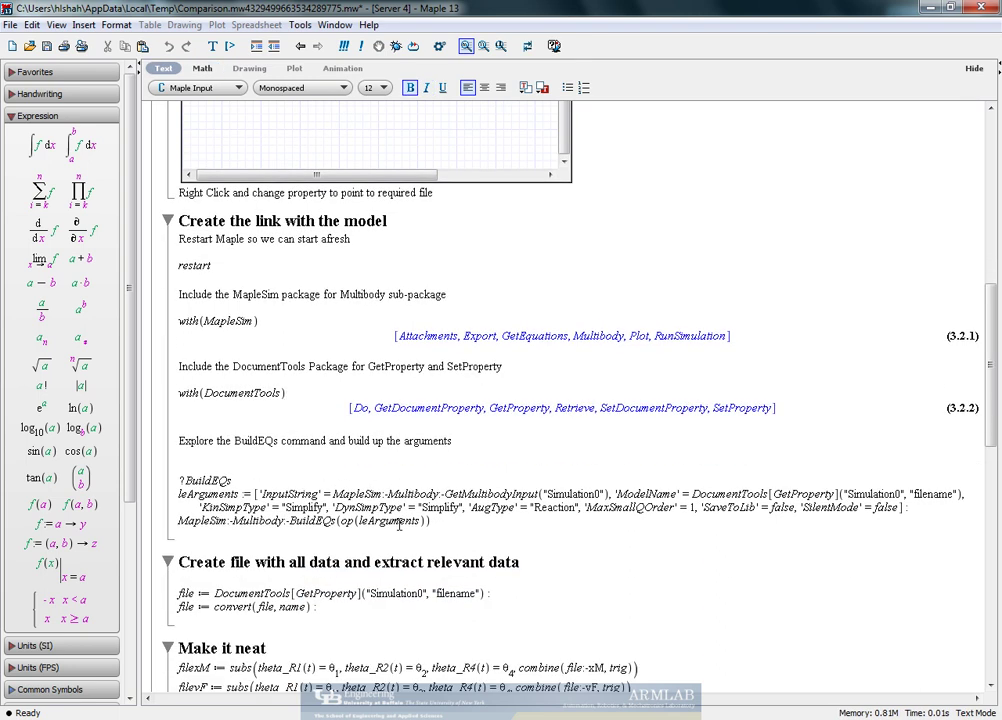
pyautogui.moveTo(262, 493); pyautogui.dragTo(405, 507)
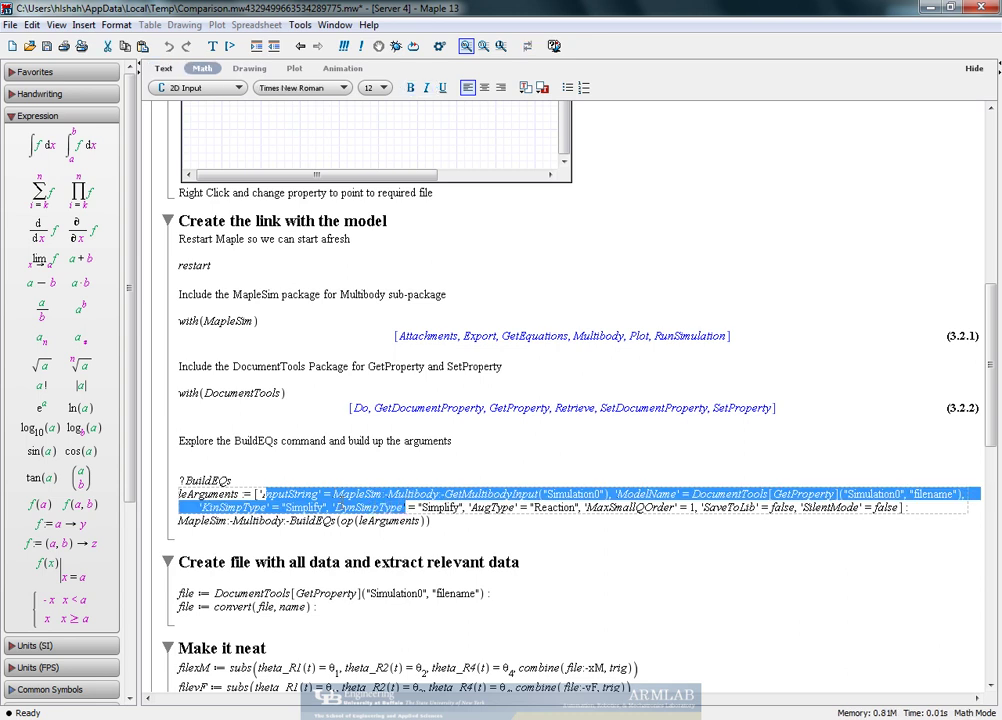
# - Open help for BuildEQs and select its example's leArguments and BuildEQs statements
pyautogui.click(213, 482)
pyautogui.press('Return')
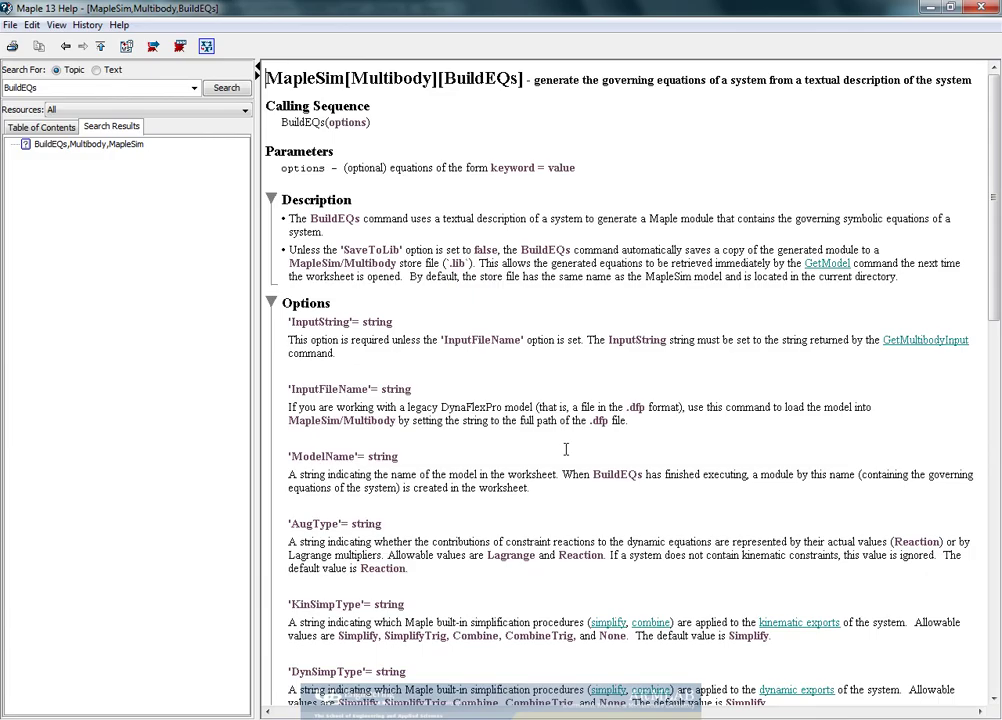
pyautogui.moveTo(995, 222); pyautogui.dragTo(996, 512)
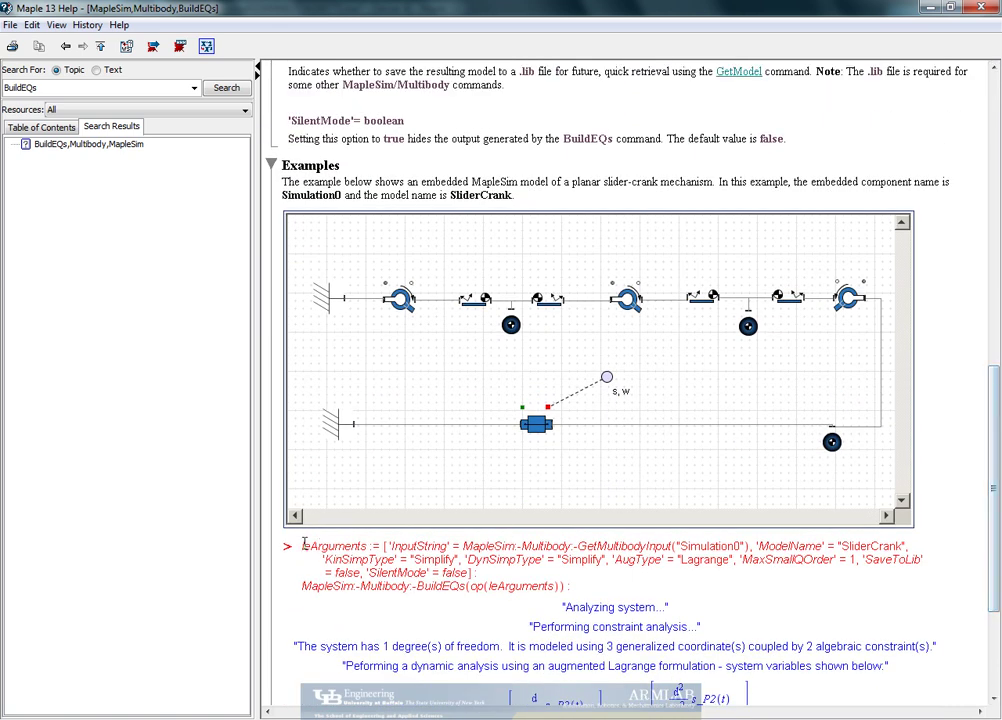
pyautogui.tripleClick(372, 562)
pyautogui.moveTo(517, 577); pyautogui.dragTo(517, 586)
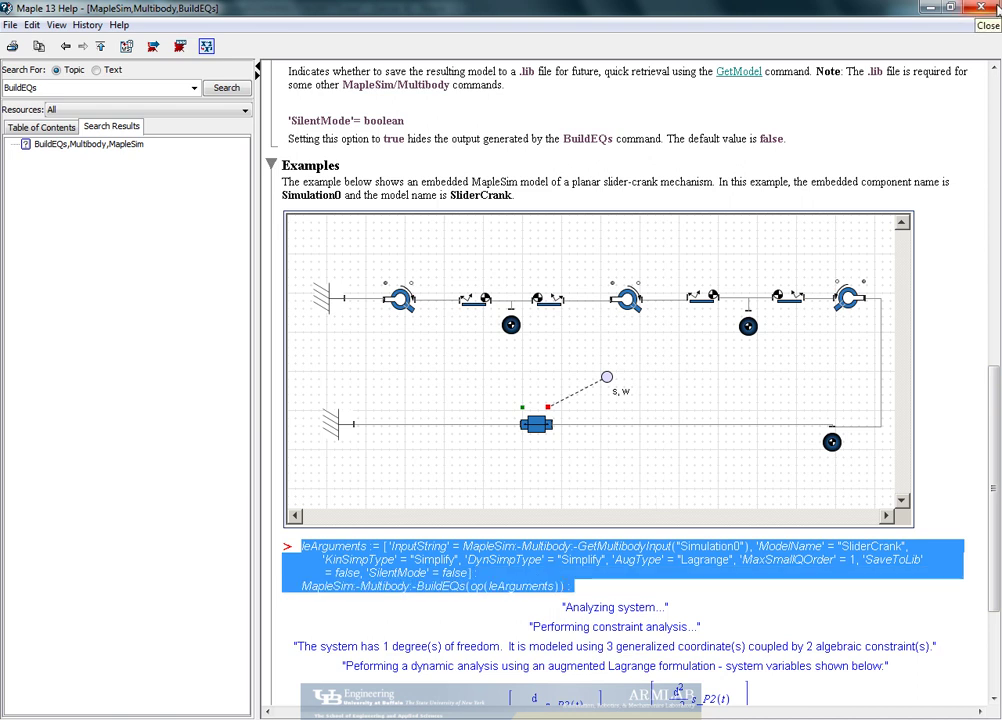
pyautogui.hotkey('alt', 'Tab')
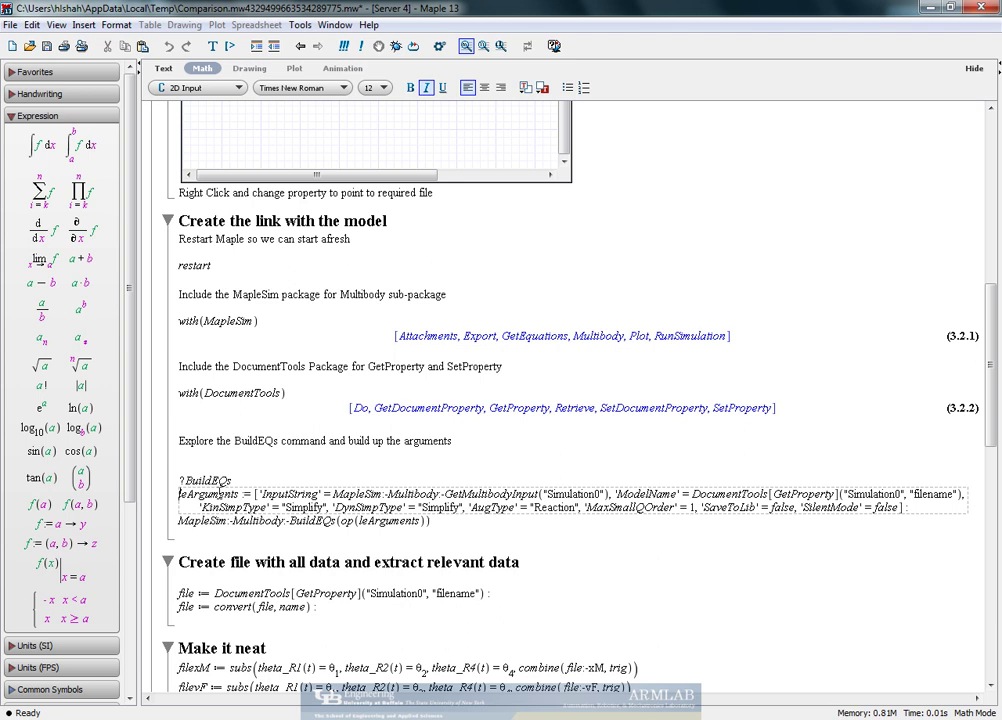
# - Run the leArguments/BuildEQs group and highlight its 1 degree of freedom and 3 generalized coordinates
pyautogui.press('Return')
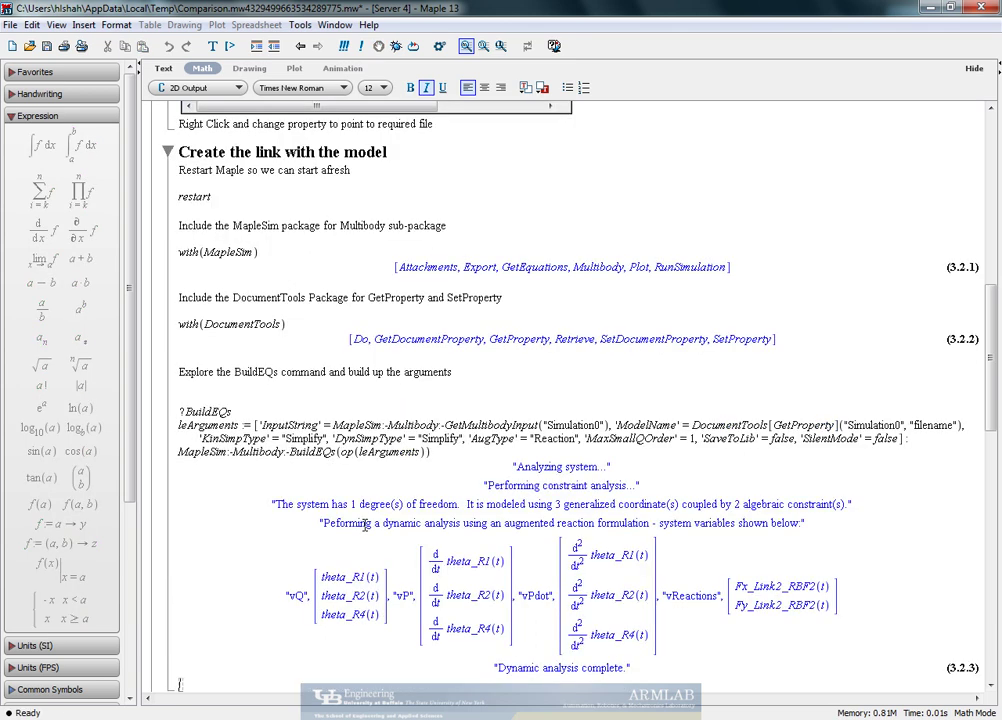
pyautogui.moveTo(352, 505); pyautogui.dragTo(463, 505)
pyautogui.moveTo(555, 505); pyautogui.dragTo(829, 505)
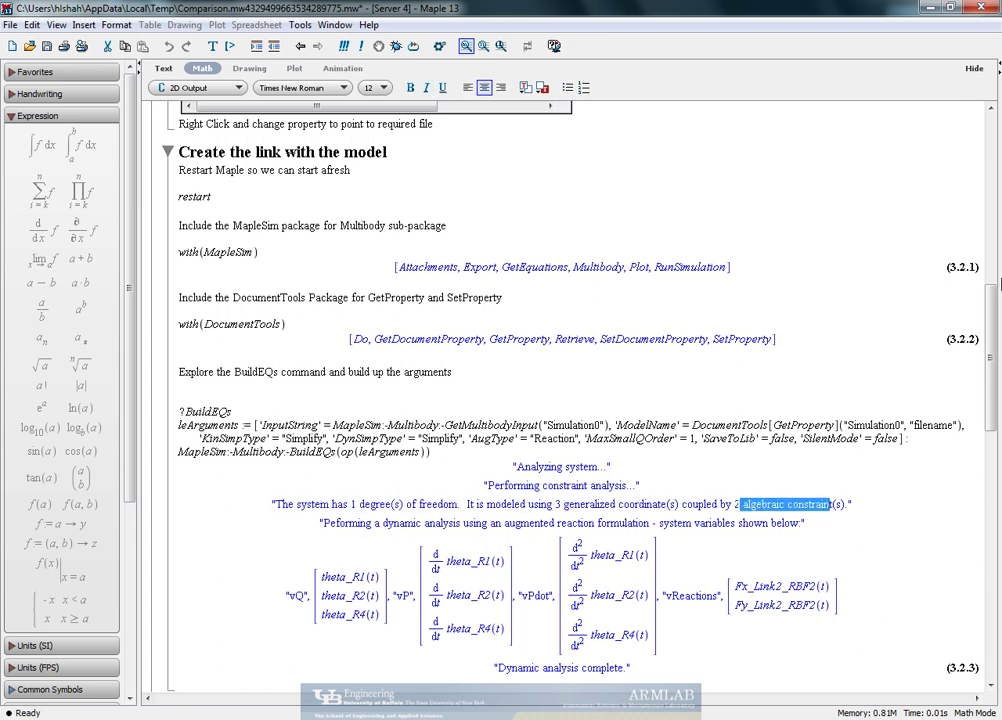
pyautogui.moveTo(994, 330); pyautogui.dragTo(994, 369)
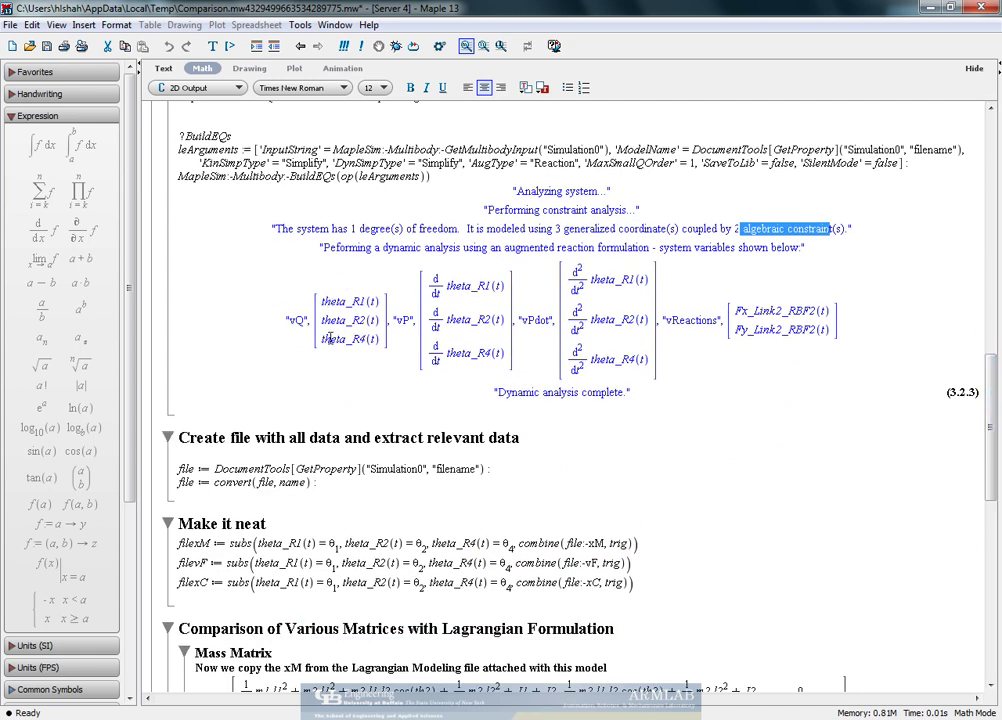
# - Inspect revolute joints R1, R2 and R4, then deselect to show the Main parameters
pyautogui.moveTo(181, 652)
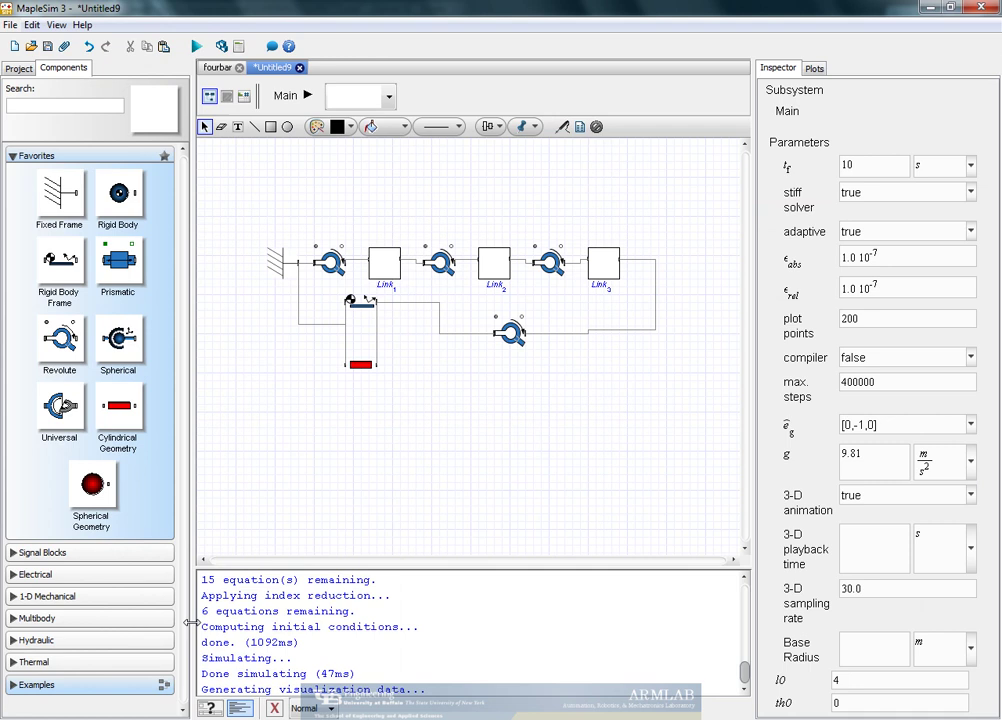
pyautogui.click(330, 262)
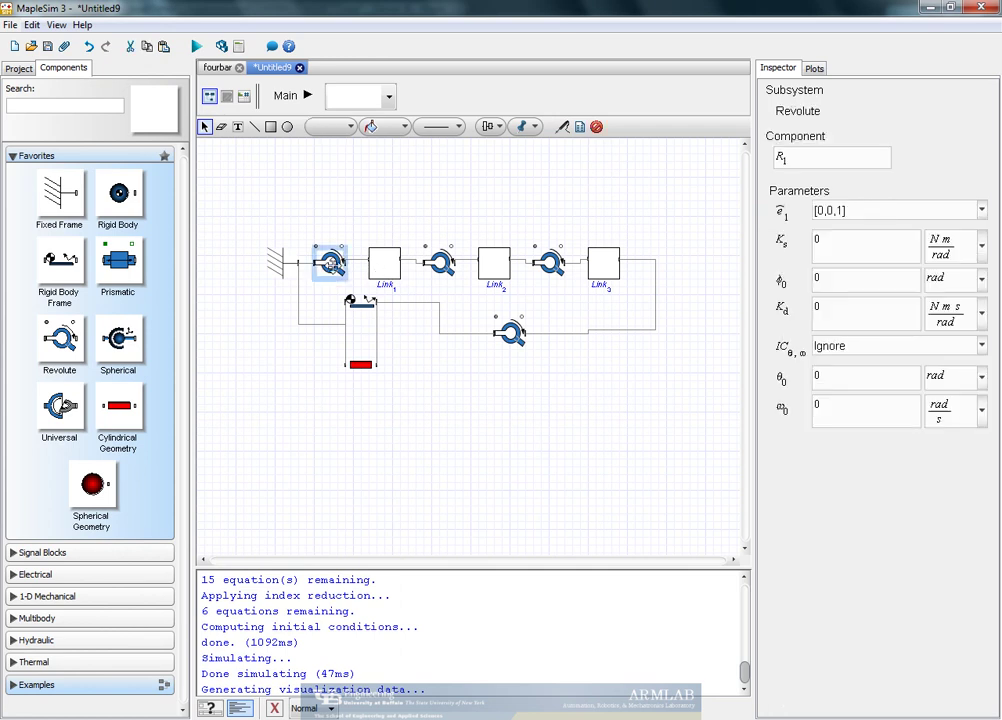
pyautogui.click(438, 262)
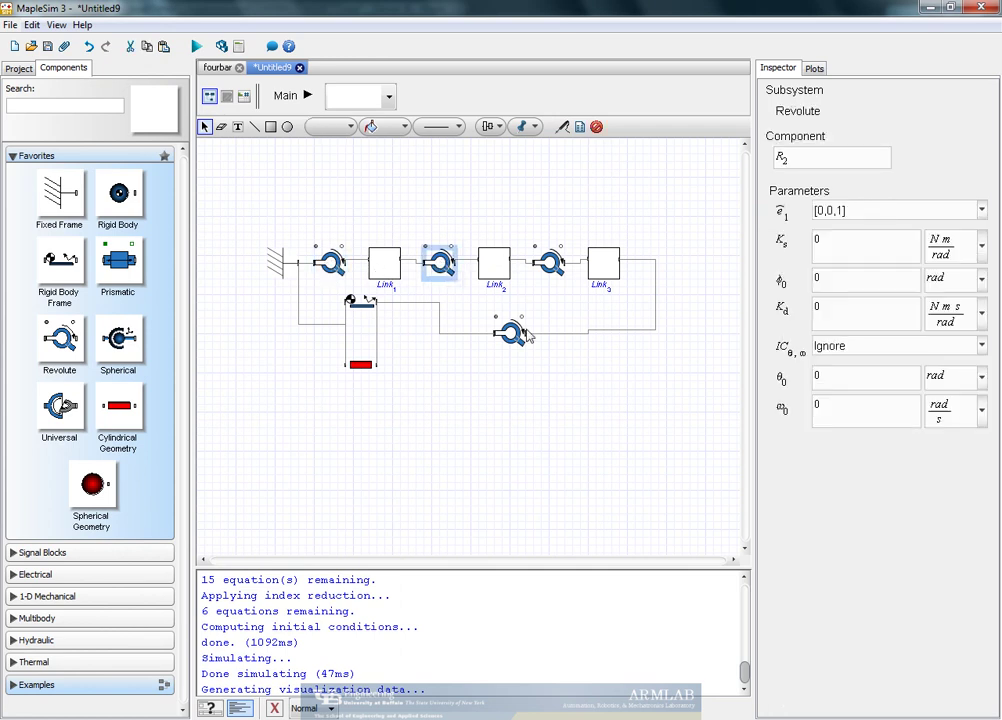
pyautogui.click(520, 335)
pyautogui.click(449, 488)
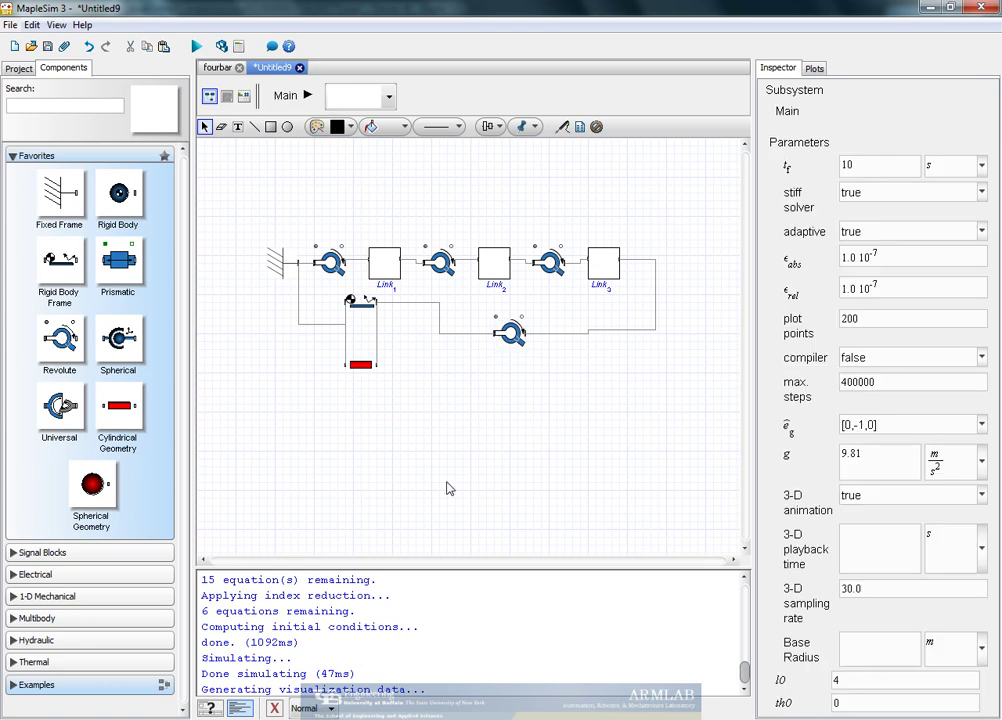
# - Back in Maple 13, check the embedded MapleSim component's properties without changing them
pyautogui.click(362, 634)
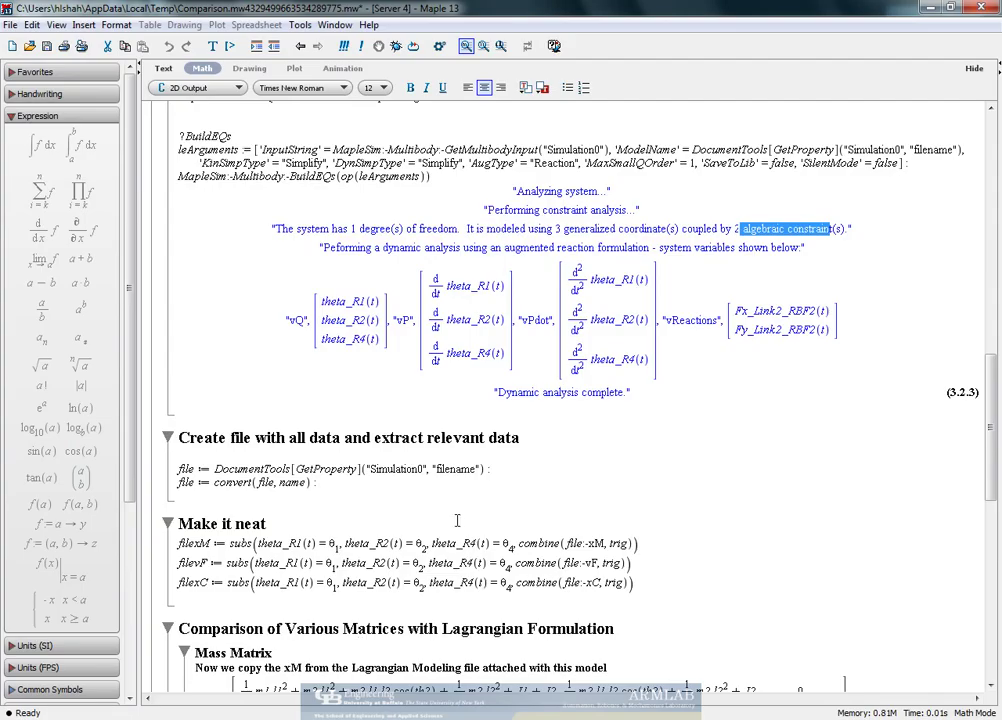
pyautogui.click(425, 469)
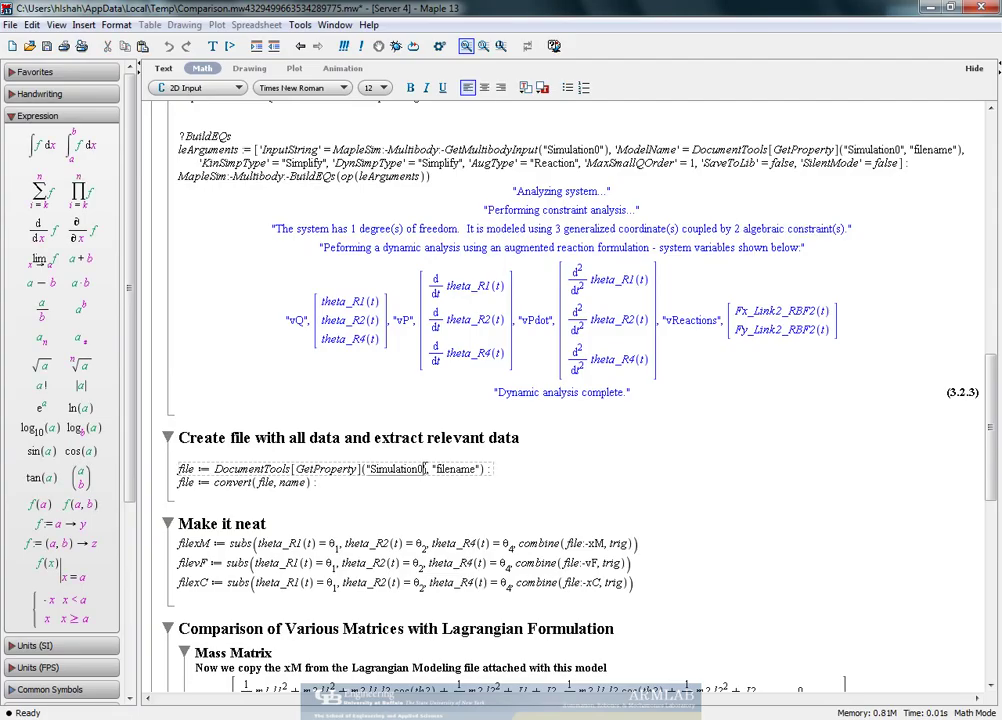
pyautogui.click(425, 245)
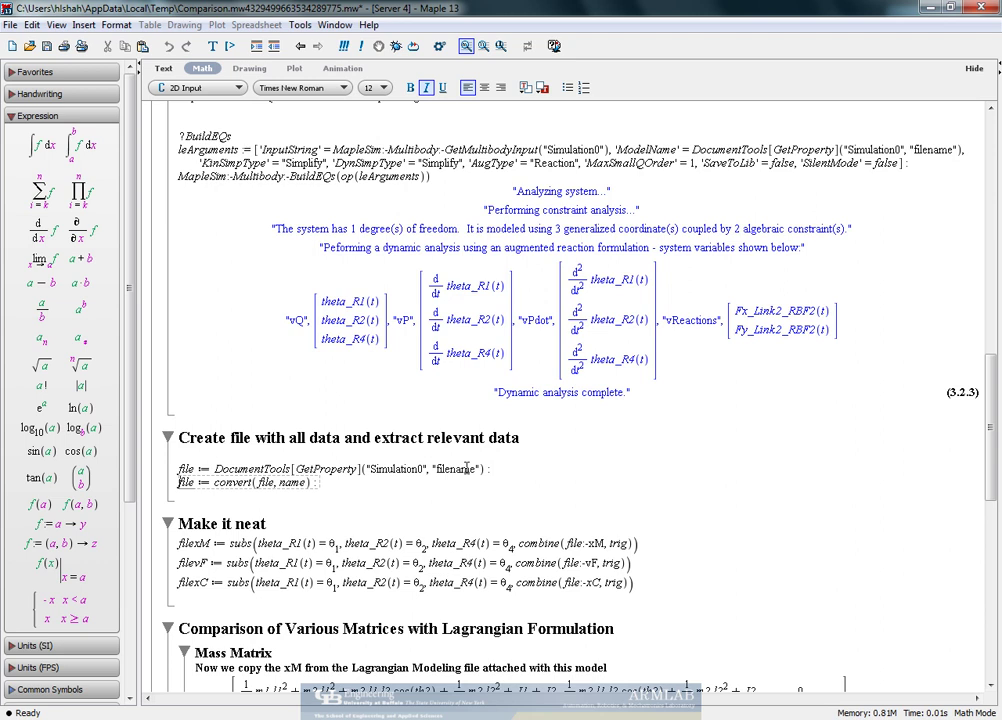
pyautogui.click(365, 471)
pyautogui.scroll(10, 655, 330)
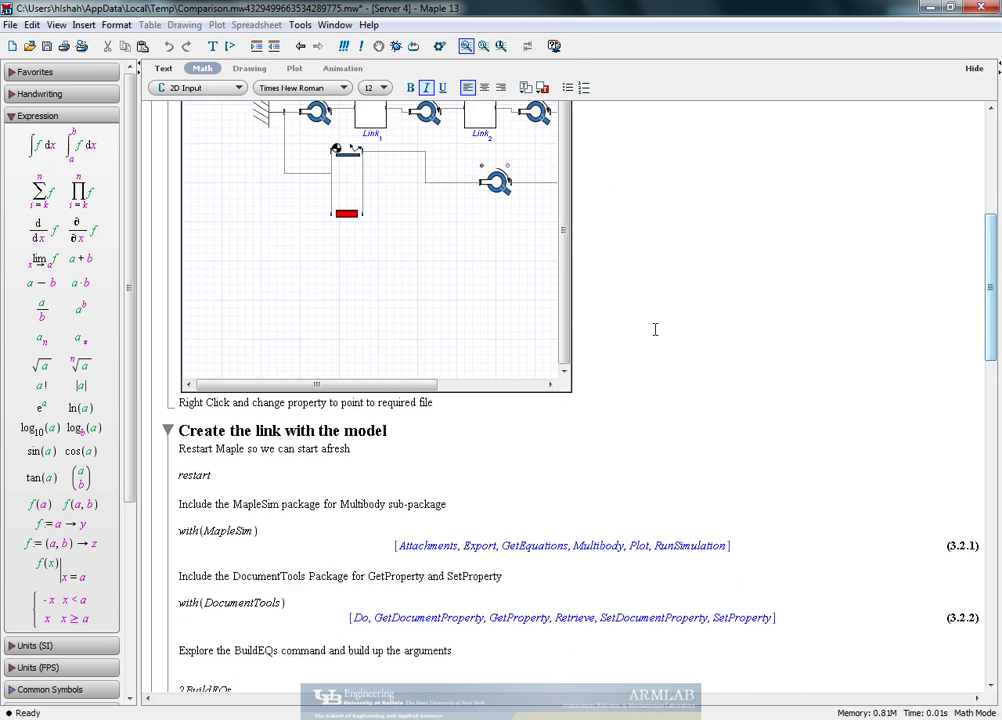
pyautogui.rightClick(418, 334)
pyautogui.click(468, 433)
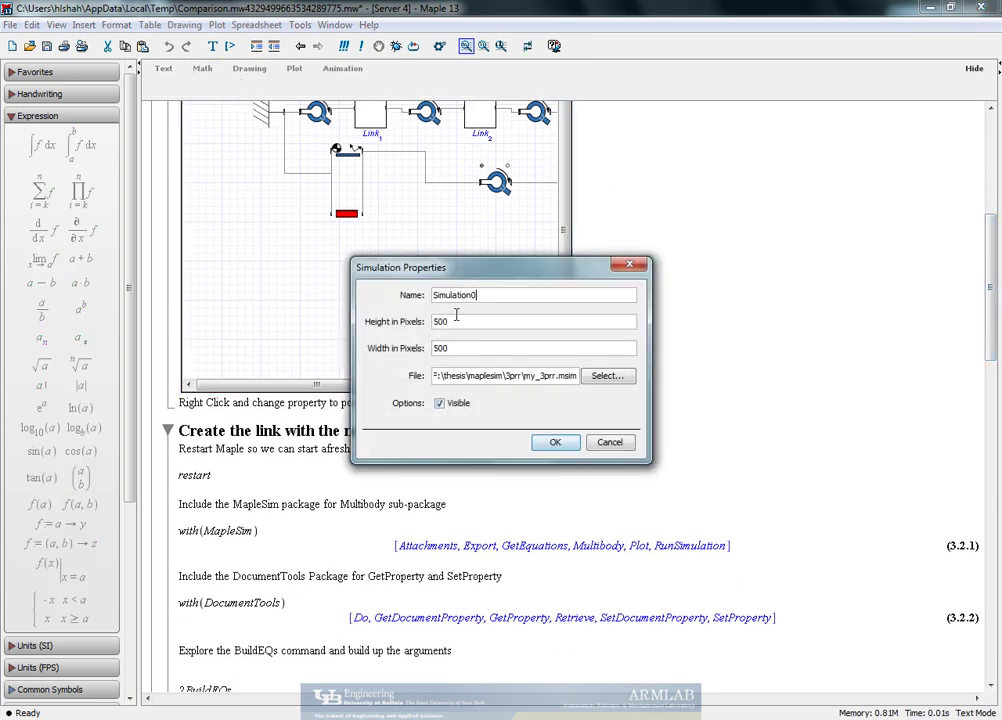
pyautogui.click(610, 442)
pyautogui.moveTo(993, 335); pyautogui.dragTo(993, 482)
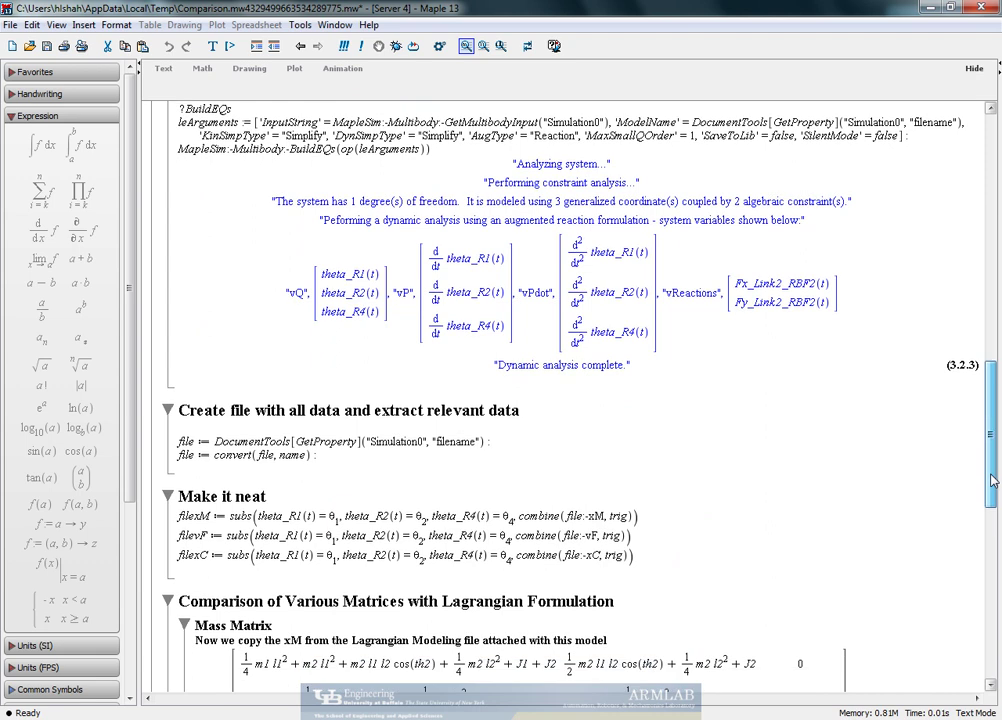
# - Remove the trailing colons from both file lines and run them to show the model path
pyautogui.click(525, 444)
pyautogui.press('BackSpace')
pyautogui.press('Return')
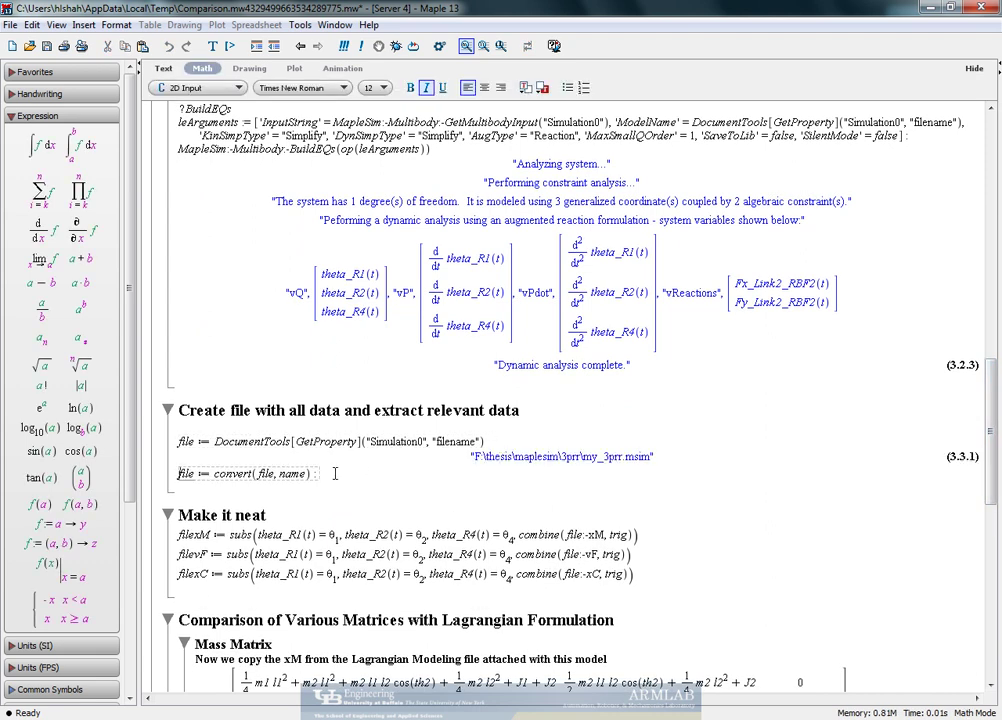
pyautogui.press('BackSpace')
pyautogui.press('Return')
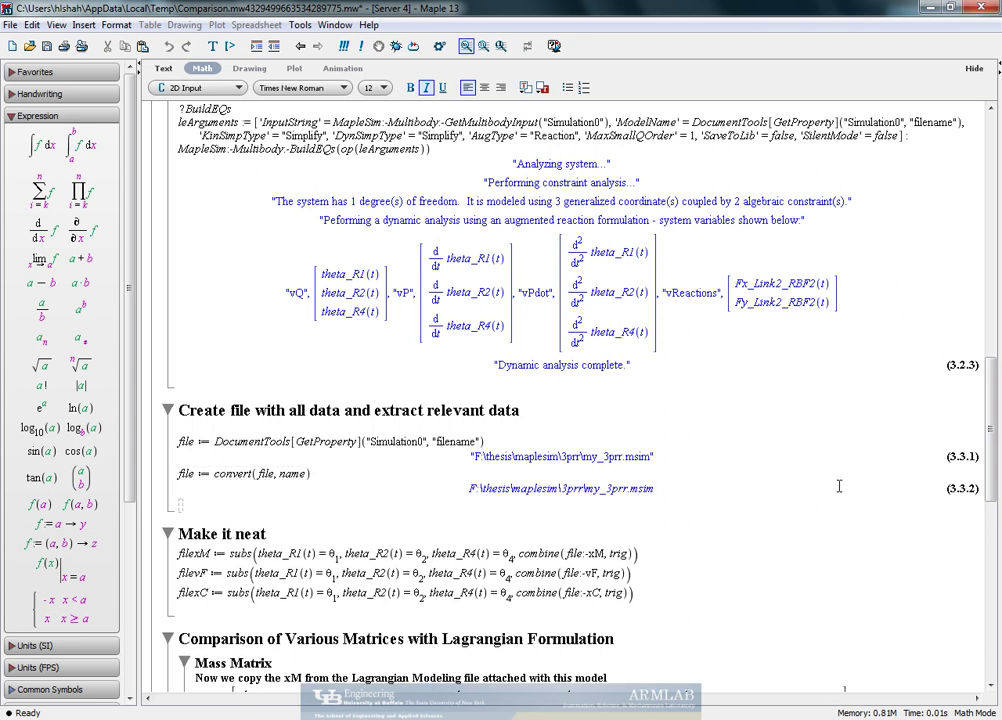
pyautogui.scroll(-2, 993, 520)
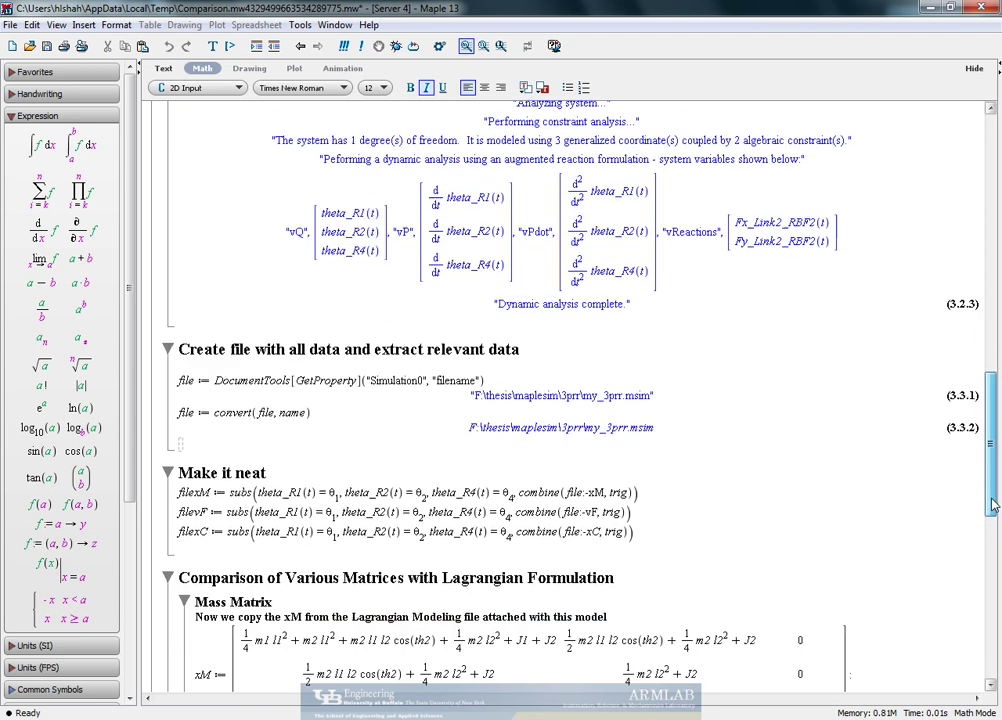
# - Check the filexM line's substitution of theta_R1(t) with θ1
pyautogui.moveTo(993, 520); pyautogui.dragTo(993, 530)
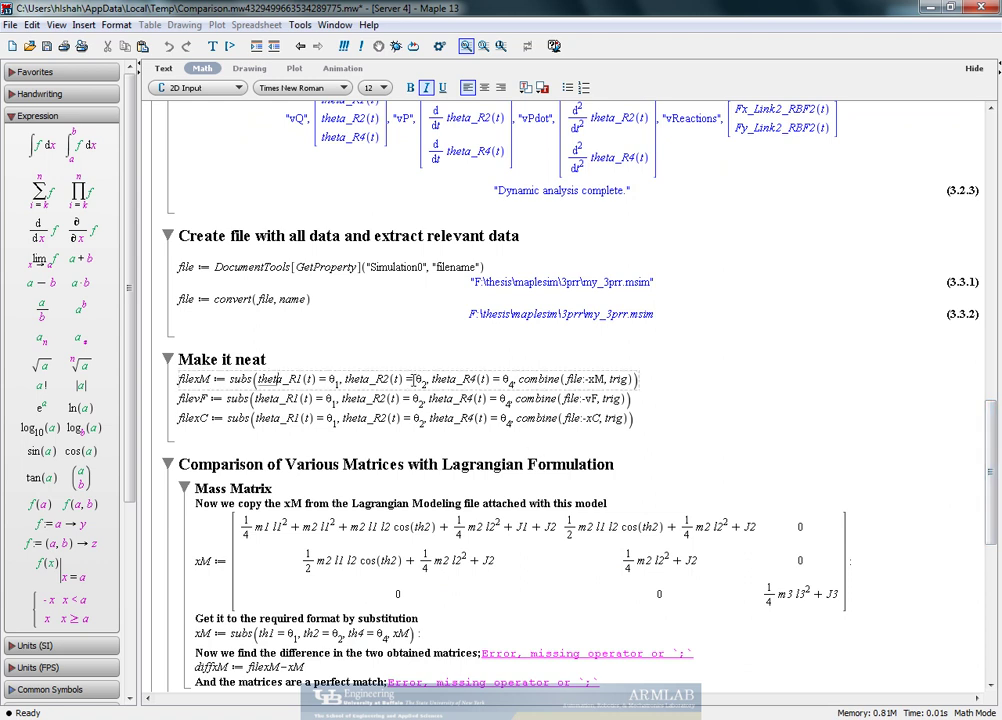
pyautogui.click(527, 379)
pyautogui.moveTo(256, 379); pyautogui.dragTo(317, 380)
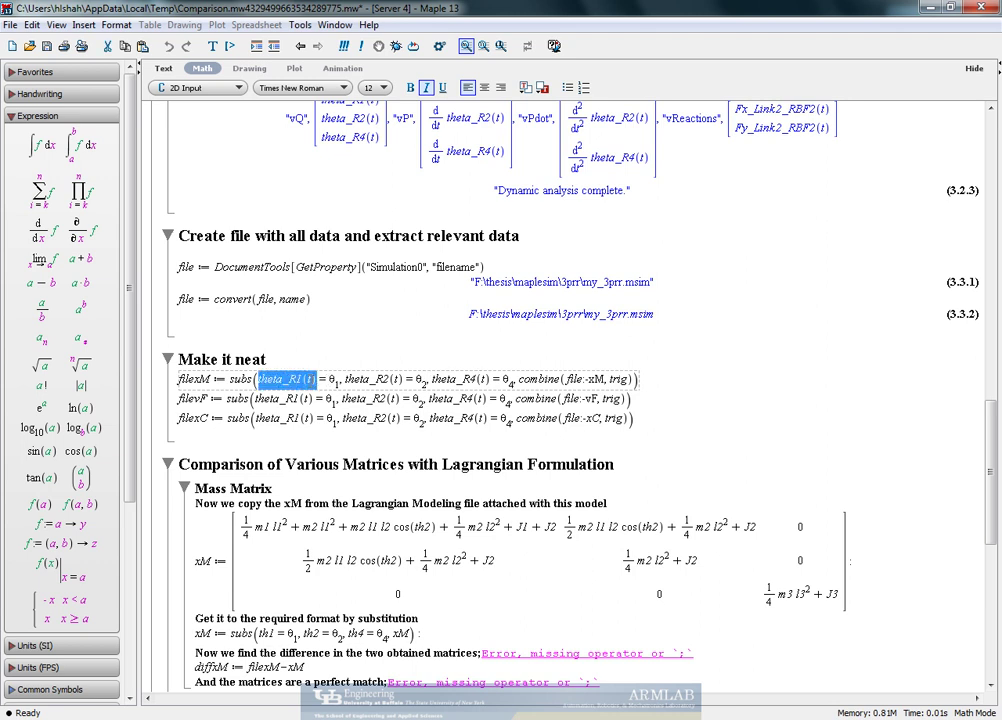
pyautogui.doubleClick(332, 379)
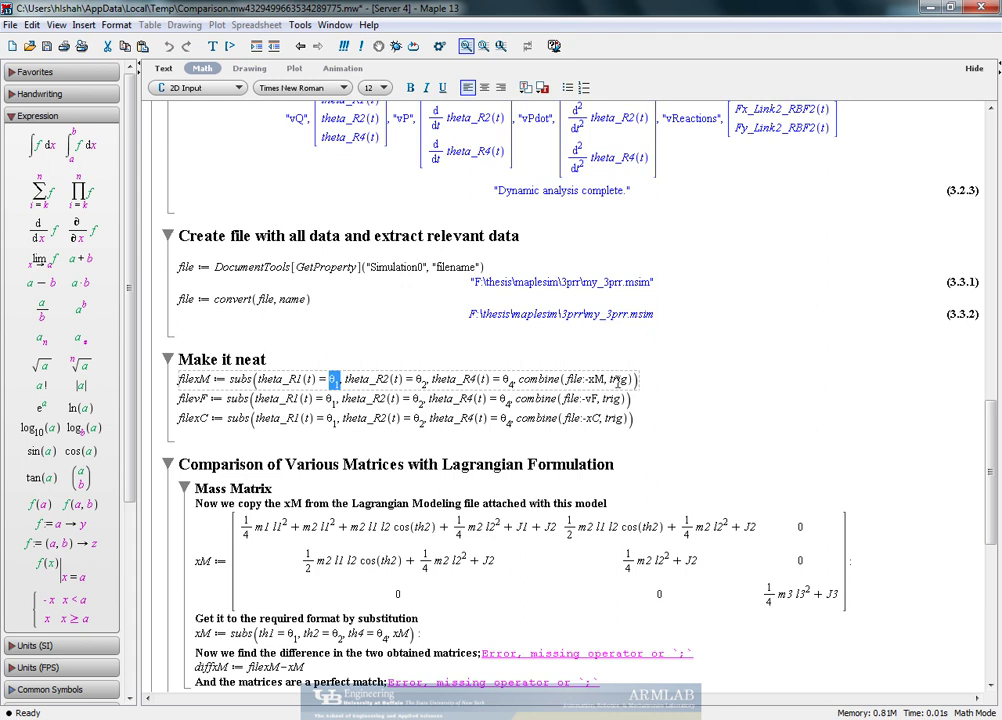
# - Run filexM and filevF to get the numeric mass matrix and force vector, then select the mass matrix
pyautogui.click(640, 381)
pyautogui.press('Return')
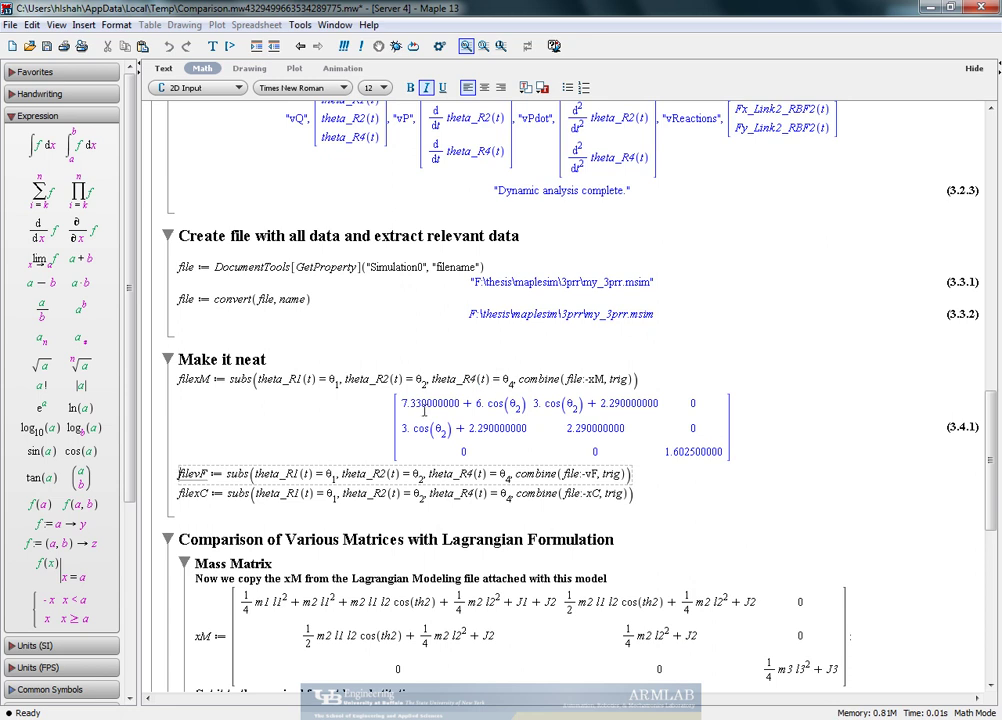
pyautogui.press('Return')
pyautogui.press('Return')
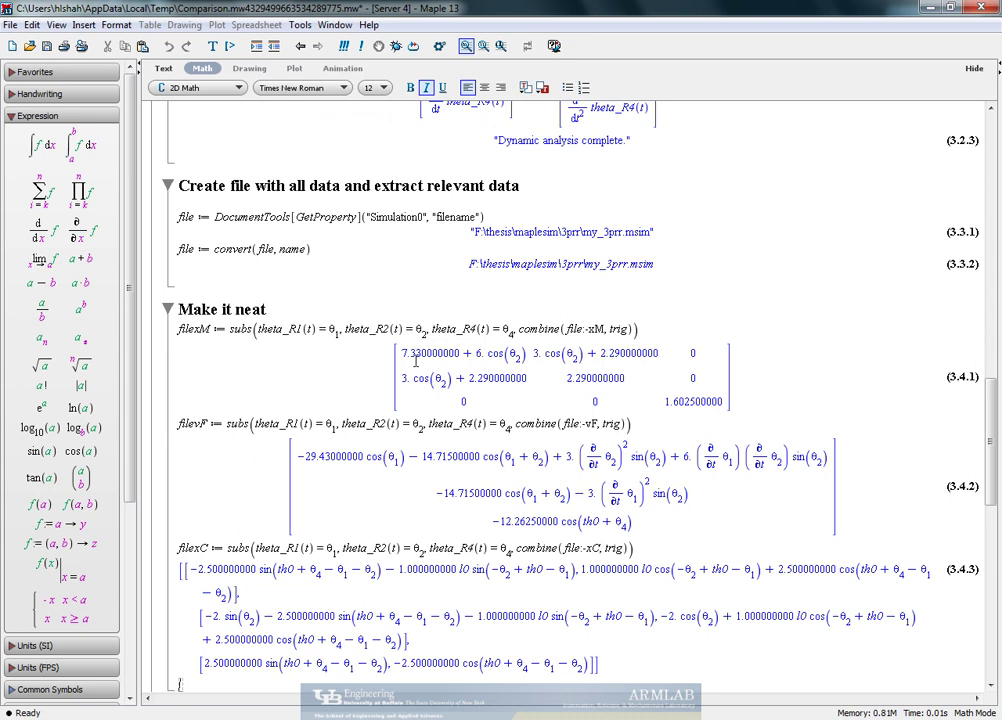
pyautogui.moveTo(415, 360); pyautogui.dragTo(553, 377)
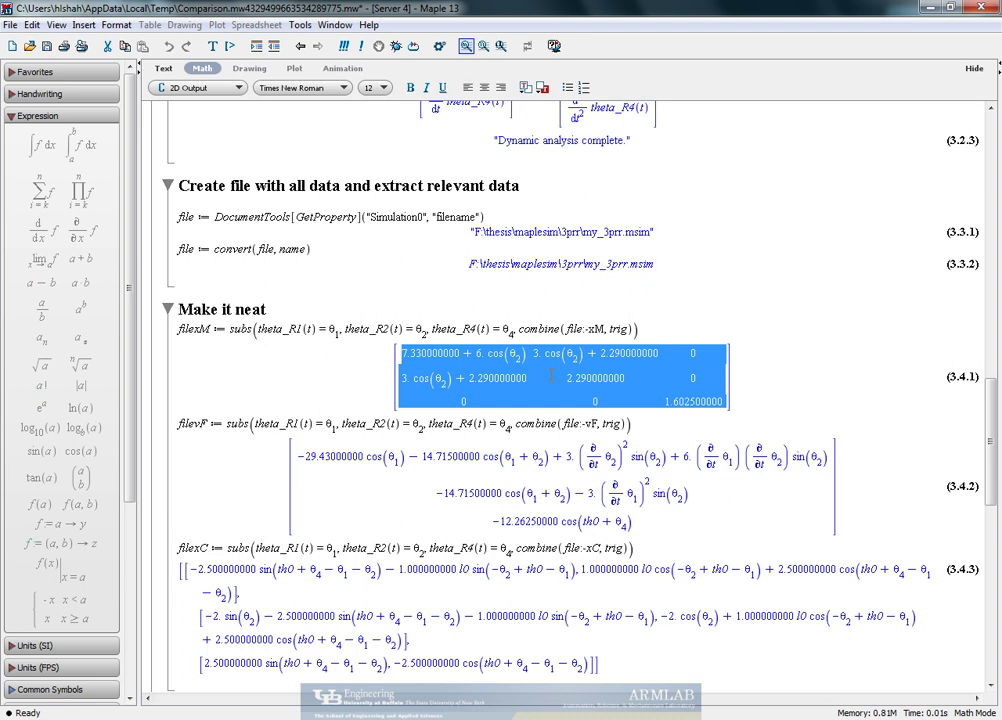
pyautogui.moveTo(215, 719)
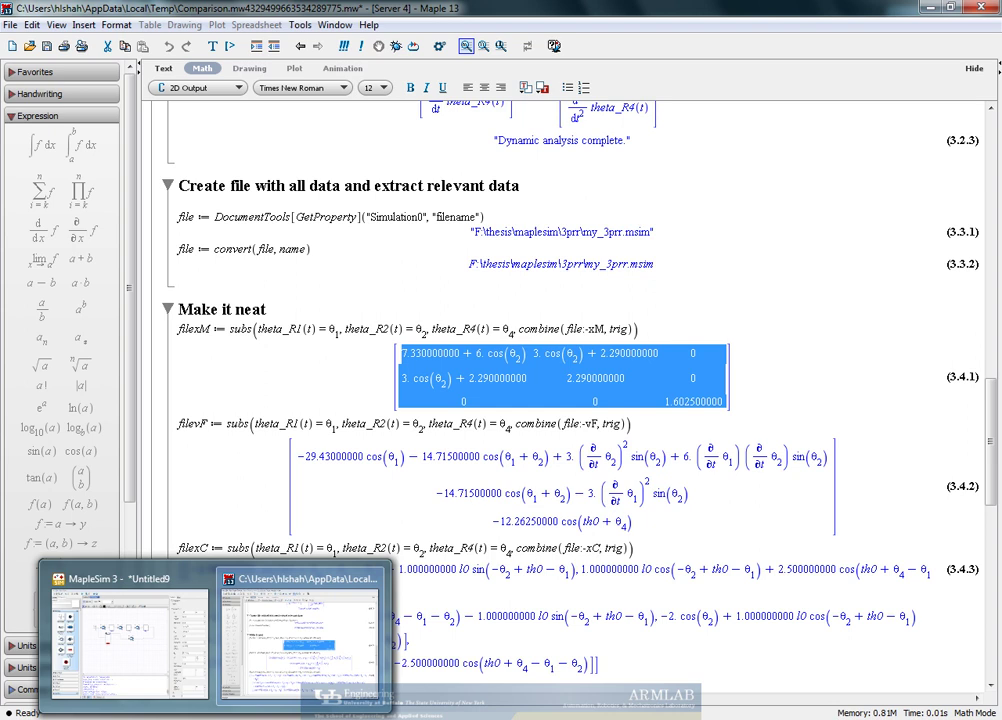
# - In MapleSim, review Link1's mass, length and inertia values in the four-bar model
pyautogui.click(163, 660)
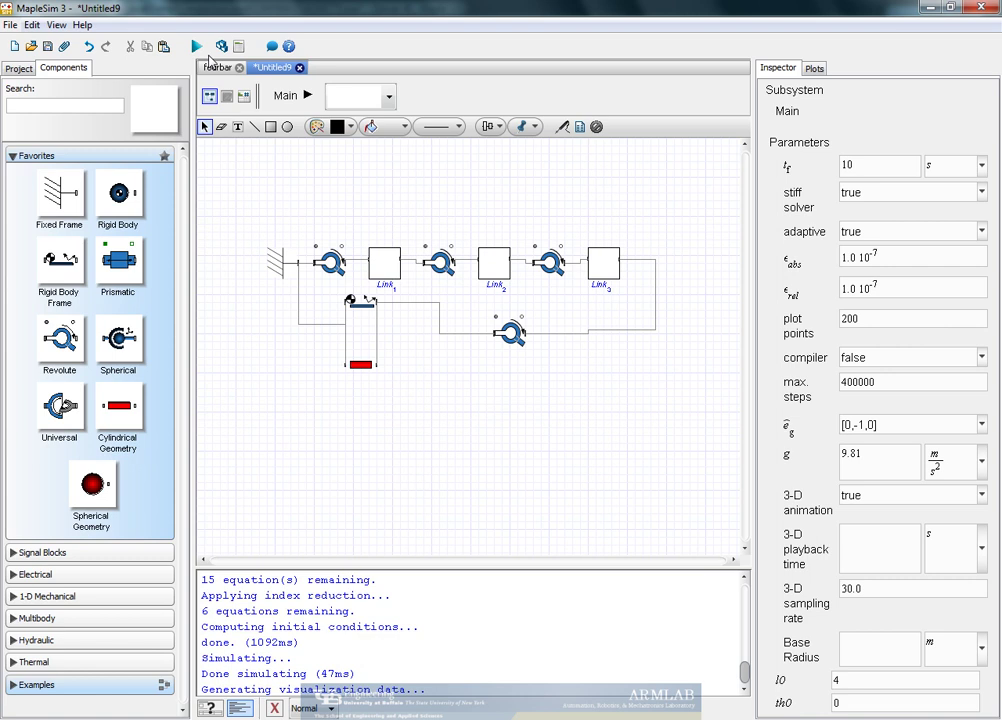
pyautogui.click(384, 262)
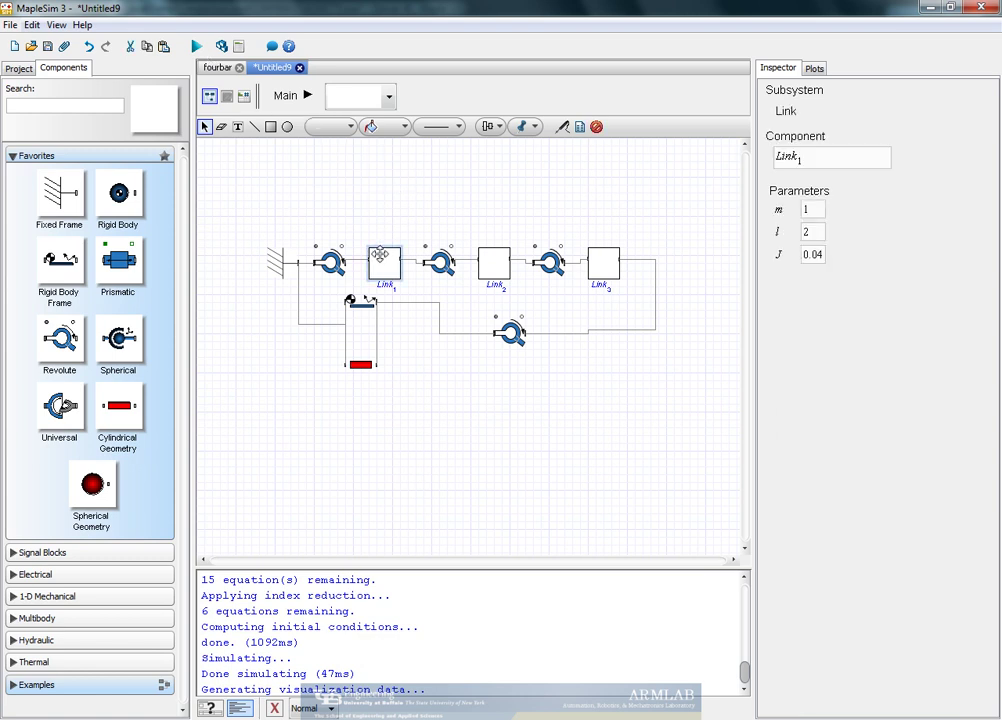
pyautogui.click(560, 231)
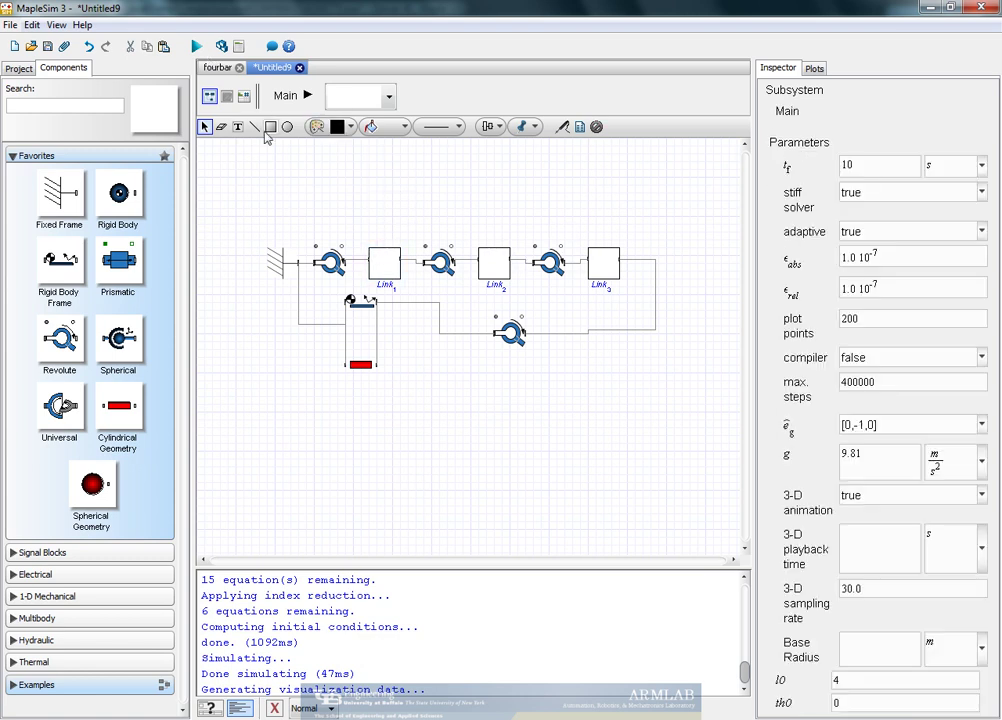
# - Store the current parameter values as a parameter set named Numeric
pyautogui.click(242, 49)
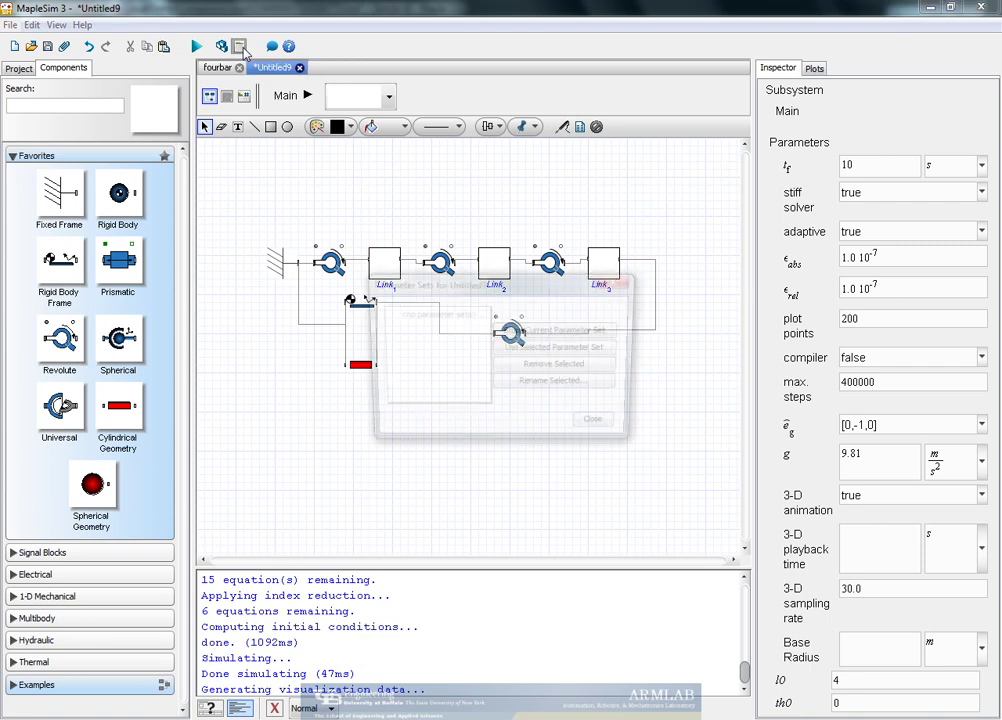
pyautogui.click(556, 332)
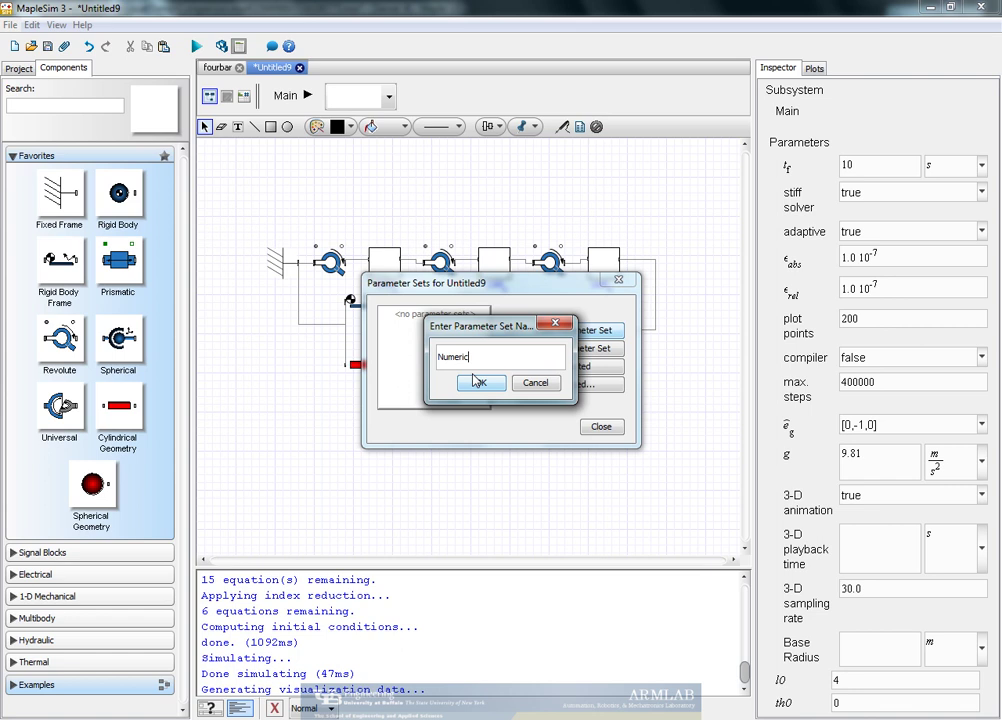
pyautogui.click(476, 381)
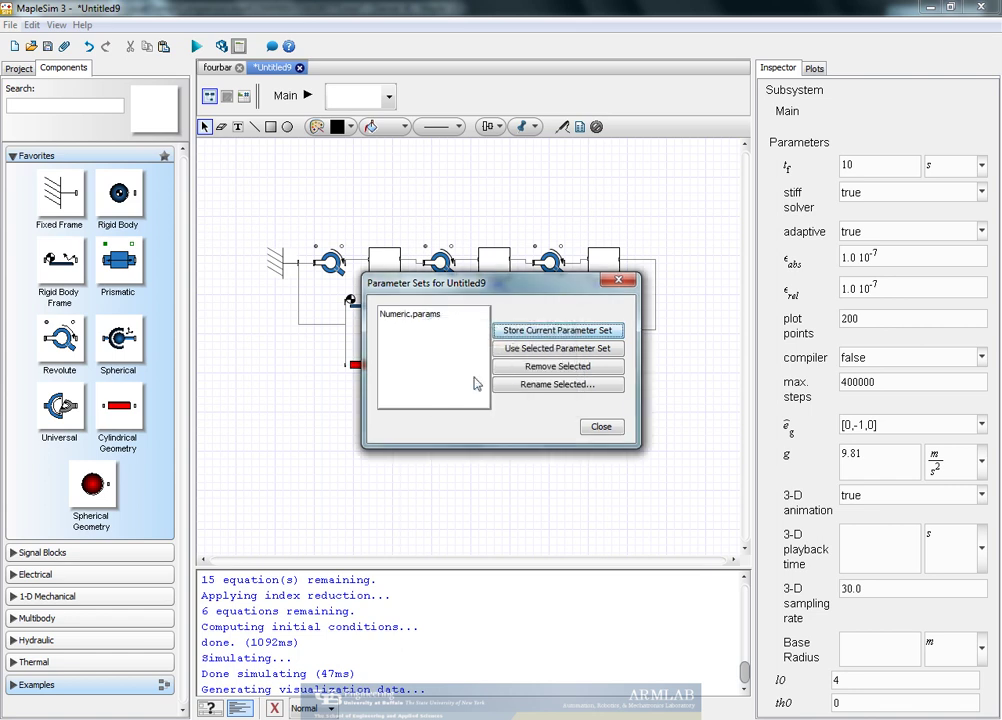
pyautogui.click(601, 427)
pyautogui.click(385, 262)
# - Set Link1's mass, length and inertia to m1, l1 and J1
pyautogui.click(811, 210)
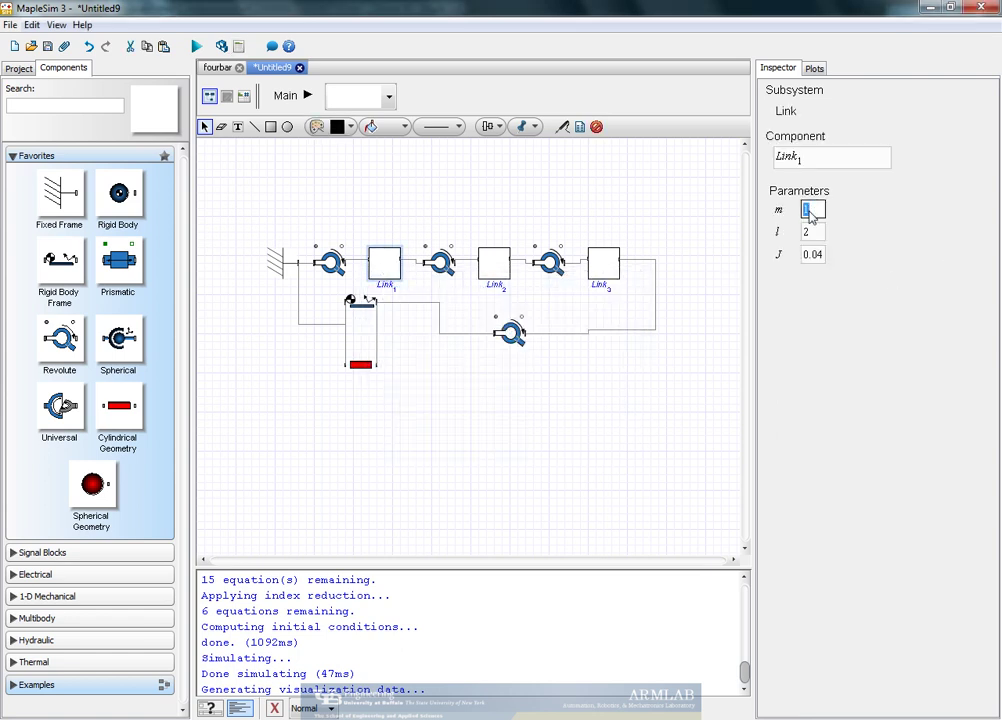
pyautogui.write('m1')
pyautogui.press('Tab')
pyautogui.write('l1')
pyautogui.press('Tab')
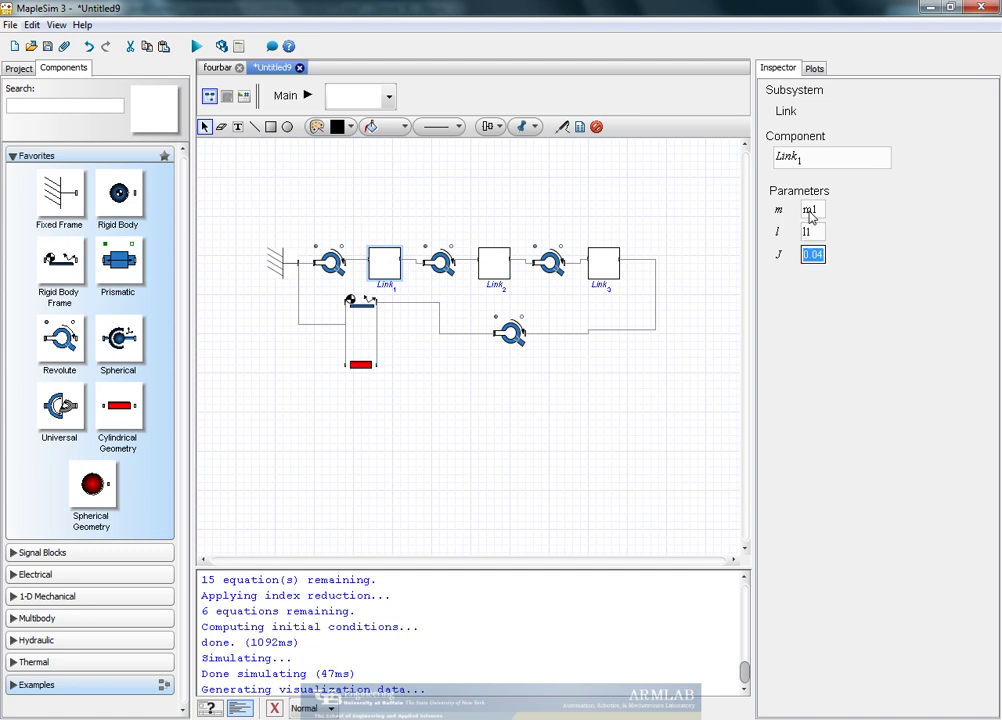
pyautogui.write('J1')
# - Set Link2's mass and length to m2 and l2
pyautogui.click(494, 262)
pyautogui.click(807, 210)
pyautogui.write('m2')
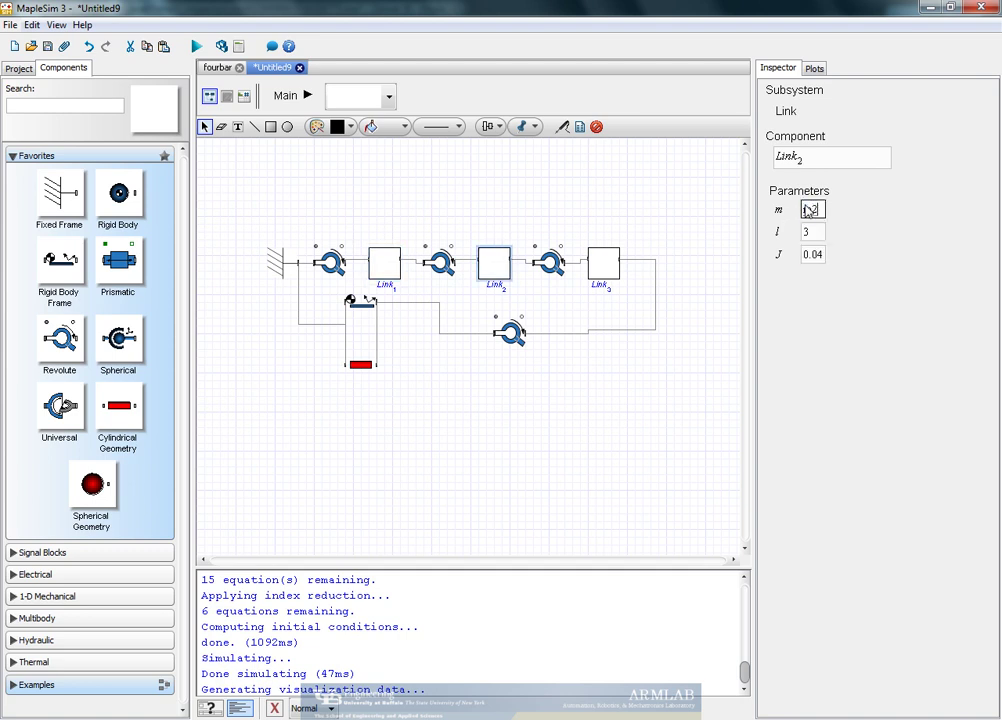
pyautogui.press('Tab')
pyautogui.write('l2')
pyautogui.press('Tab')
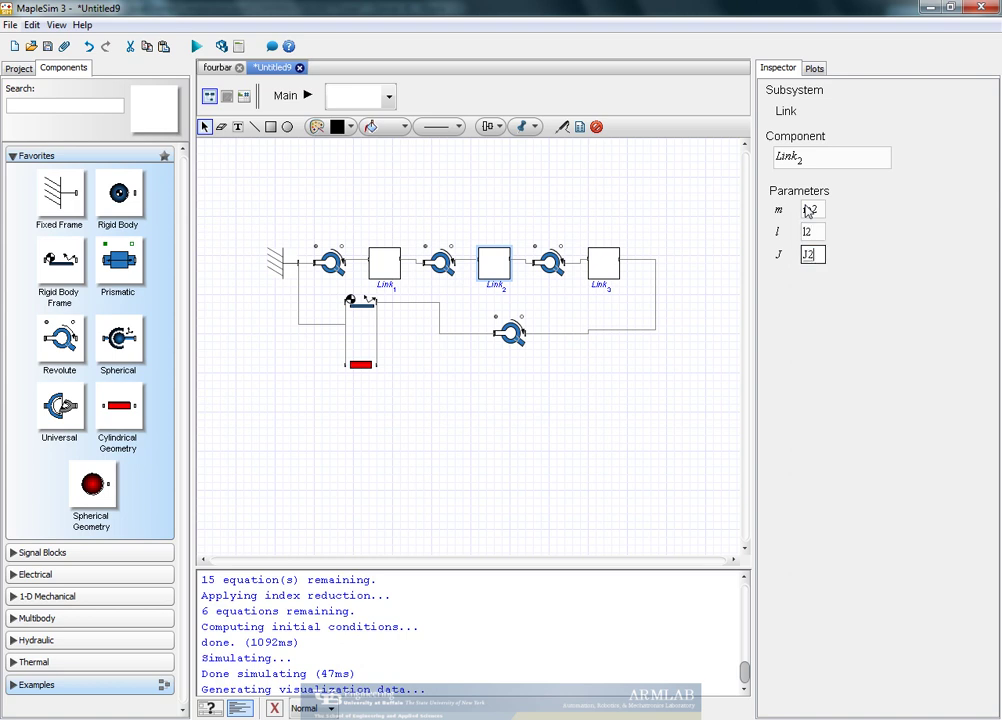
# - Set Link3's mass, length and inertia to m3, l3 and J3
pyautogui.click(603, 263)
pyautogui.click(816, 211)
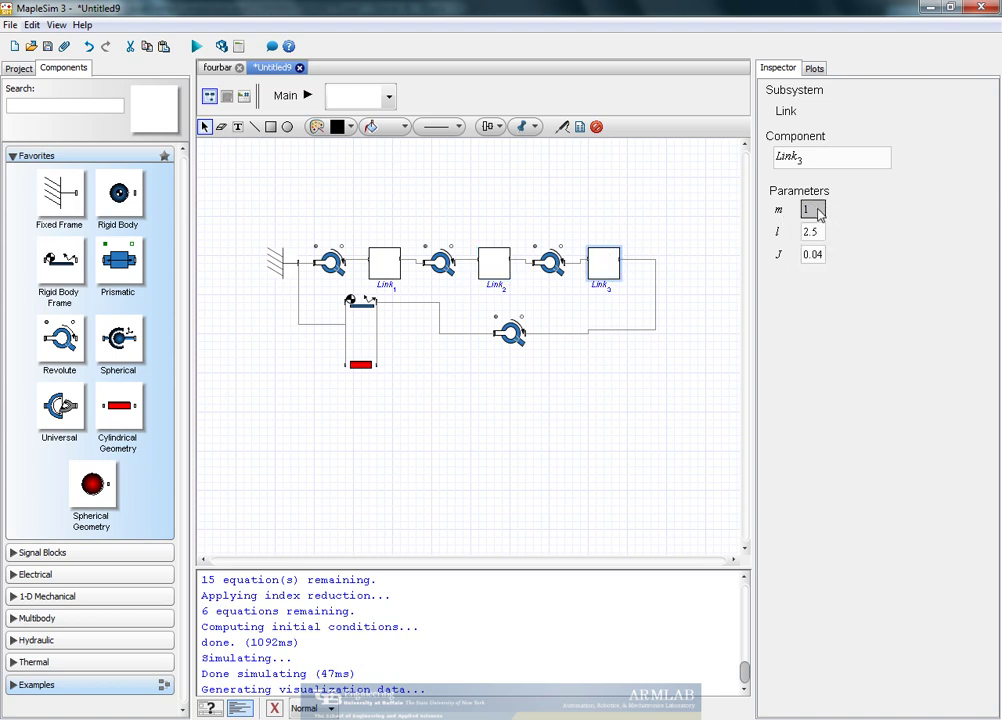
pyautogui.write('m3')
pyautogui.press('Tab')
pyautogui.write('l3')
pyautogui.press('Tab')
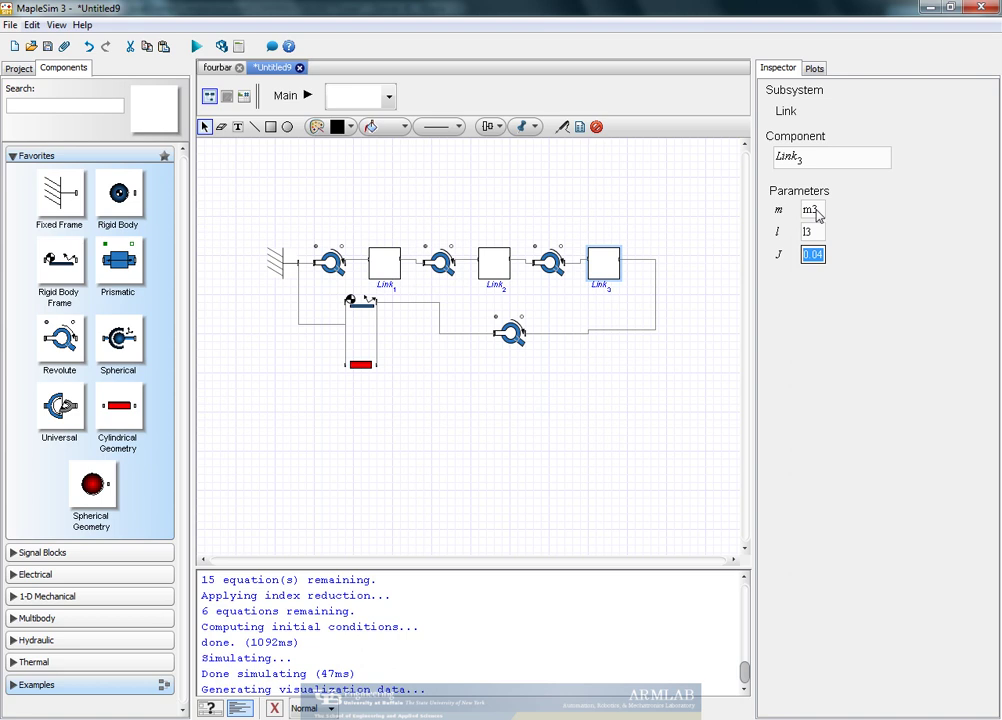
pyautogui.write('J3')
pyautogui.click(548, 204)
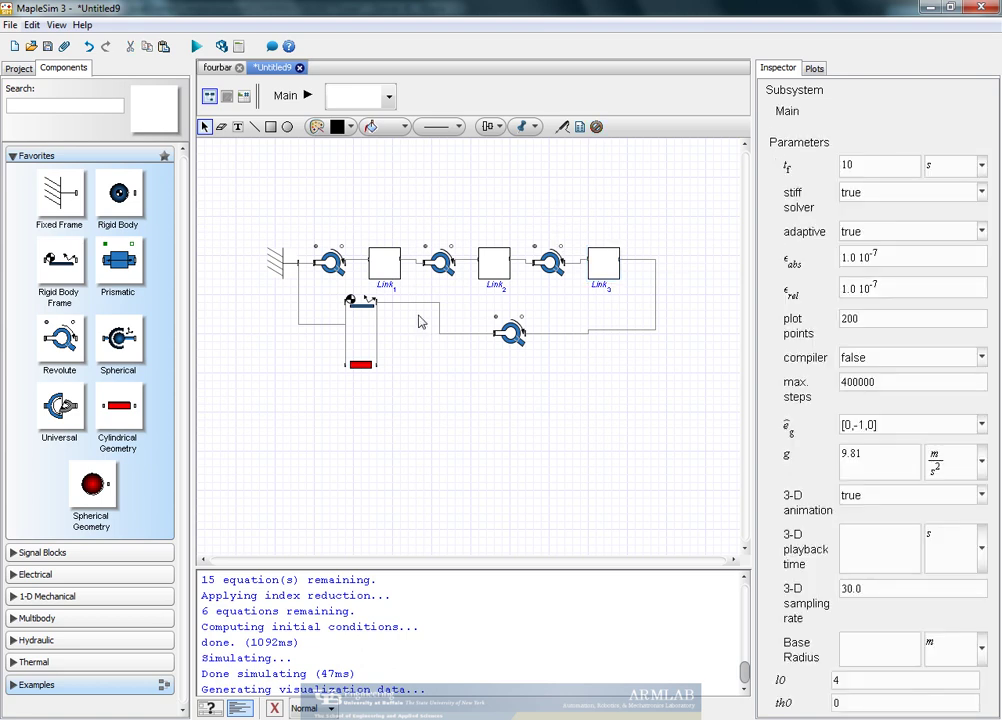
# - Add mass parameters m1, m2 and m3 to the Main subsystem's parameter table
pyautogui.click(244, 95)
pyautogui.click(240, 237)
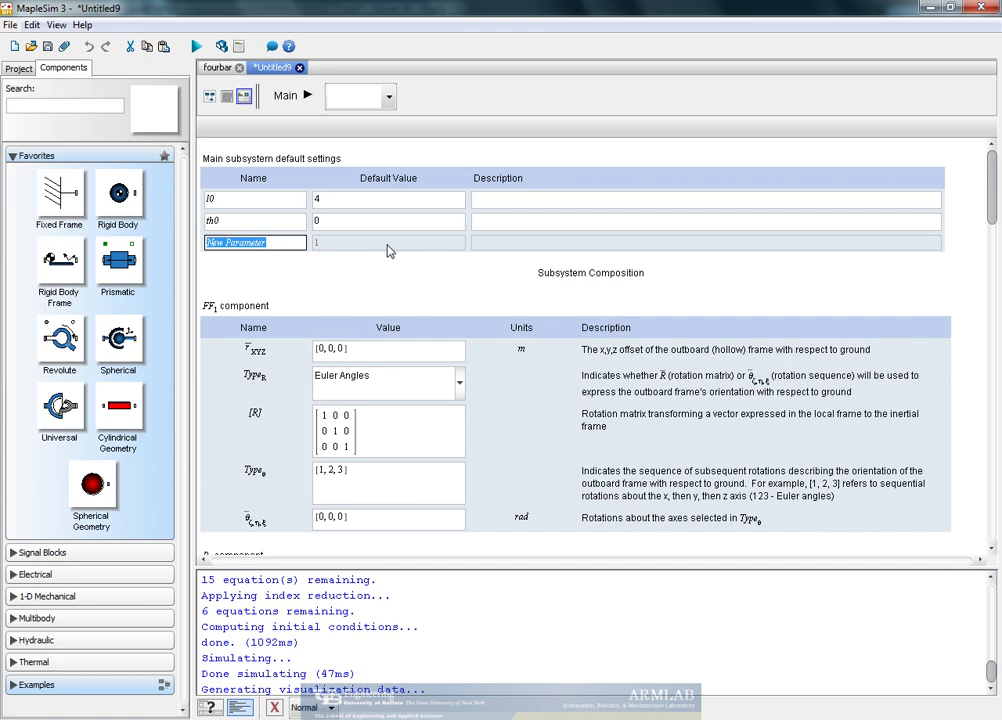
pyautogui.write('m1')
pyautogui.press('Tab')
pyautogui.press('Tab')
pyautogui.press('Tab')
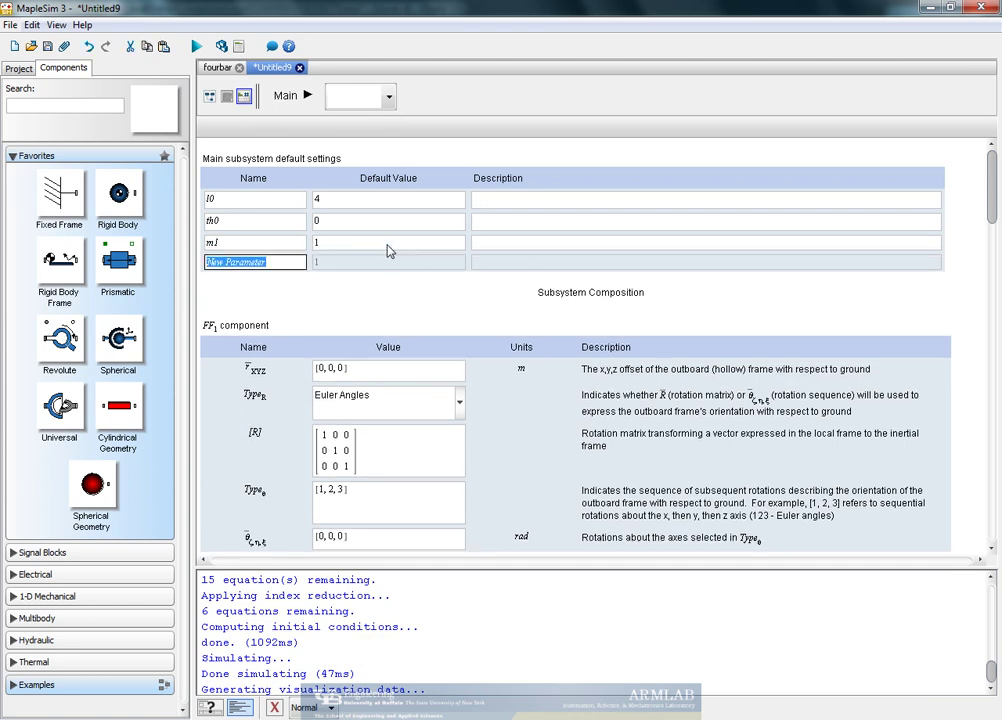
pyautogui.write('m2')
pyautogui.press('Tab')
pyautogui.press('Tab')
pyautogui.press('Tab')
pyautogui.write('m3')
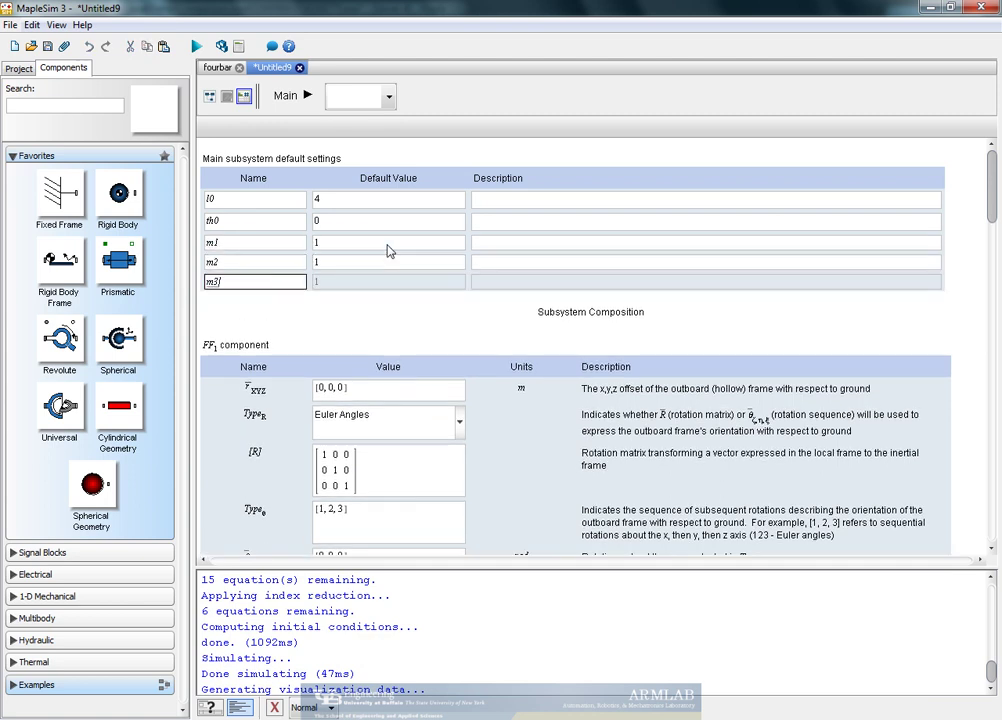
# - Add length parameters l1 = 2, l2 = 3 and l3 = 2.5
pyautogui.press('Tab')
pyautogui.press('Tab')
pyautogui.press('Tab')
pyautogui.write('l1')
pyautogui.press('Tab')
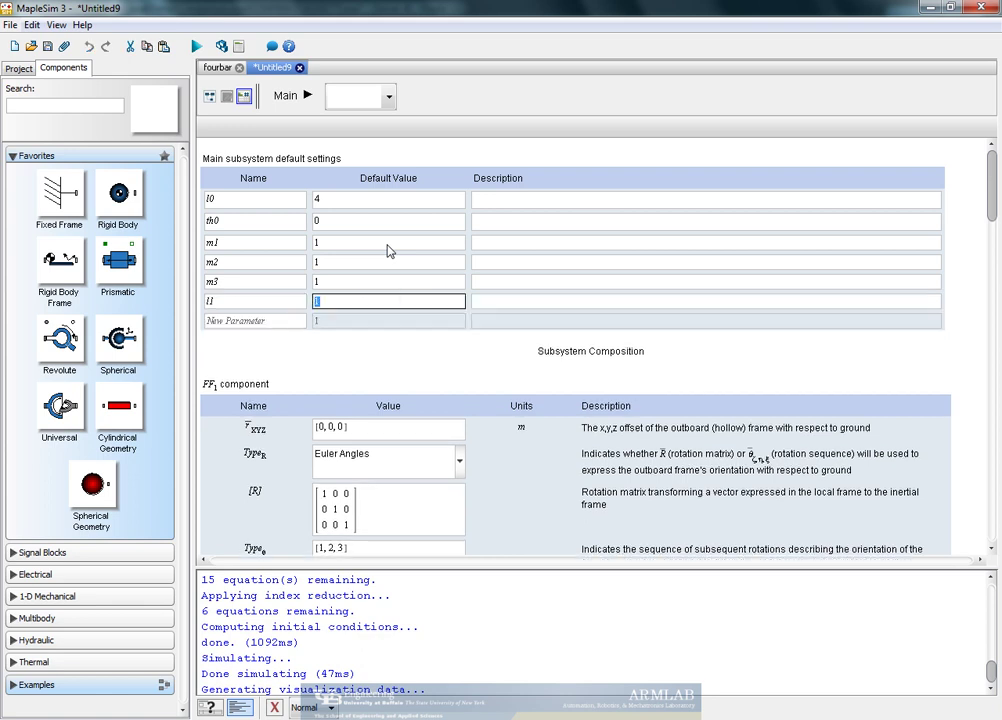
pyautogui.write('2')
pyautogui.press('Tab')
pyautogui.press('Tab')
pyautogui.write('l2')
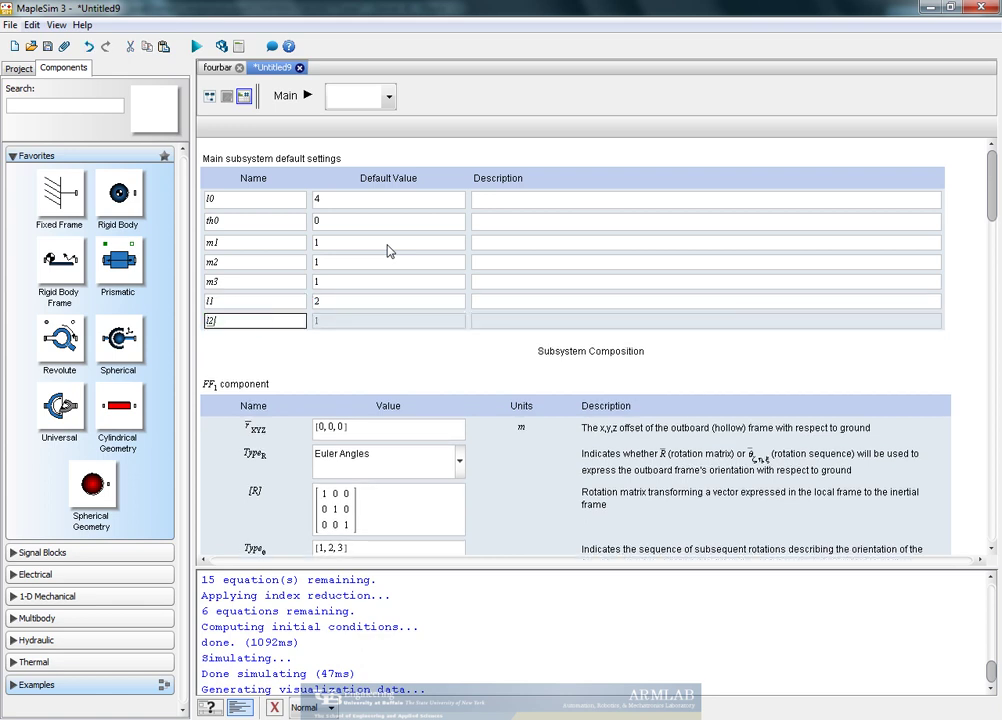
pyautogui.press('Tab')
pyautogui.write('3')
pyautogui.press('Tab')
pyautogui.press('Tab')
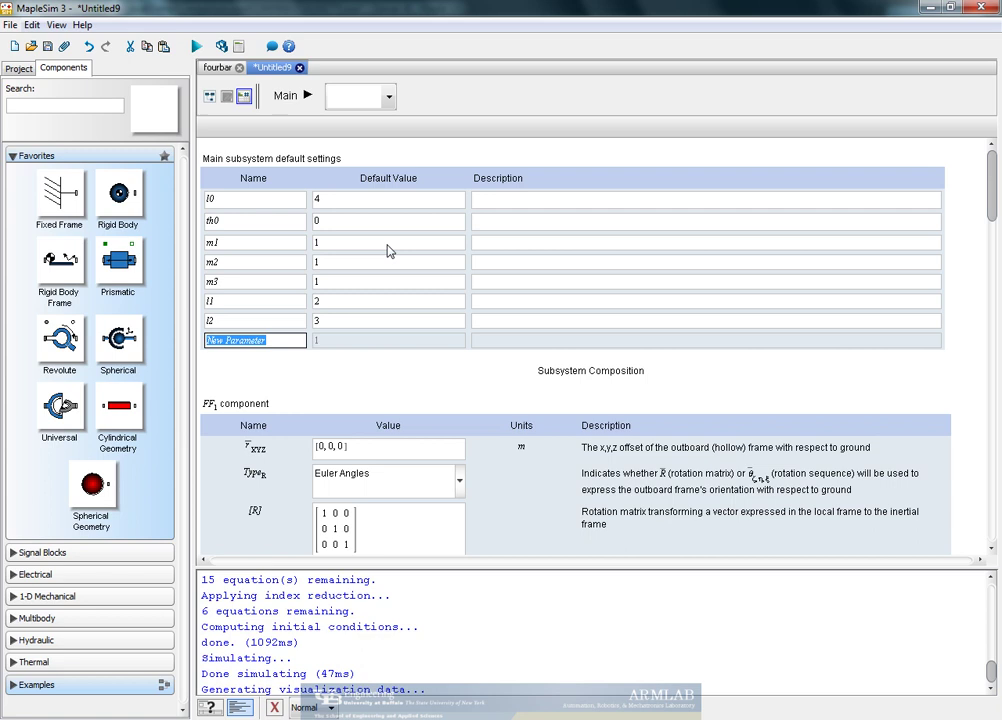
pyautogui.write('l3')
pyautogui.press('Tab')
pyautogui.write('2')
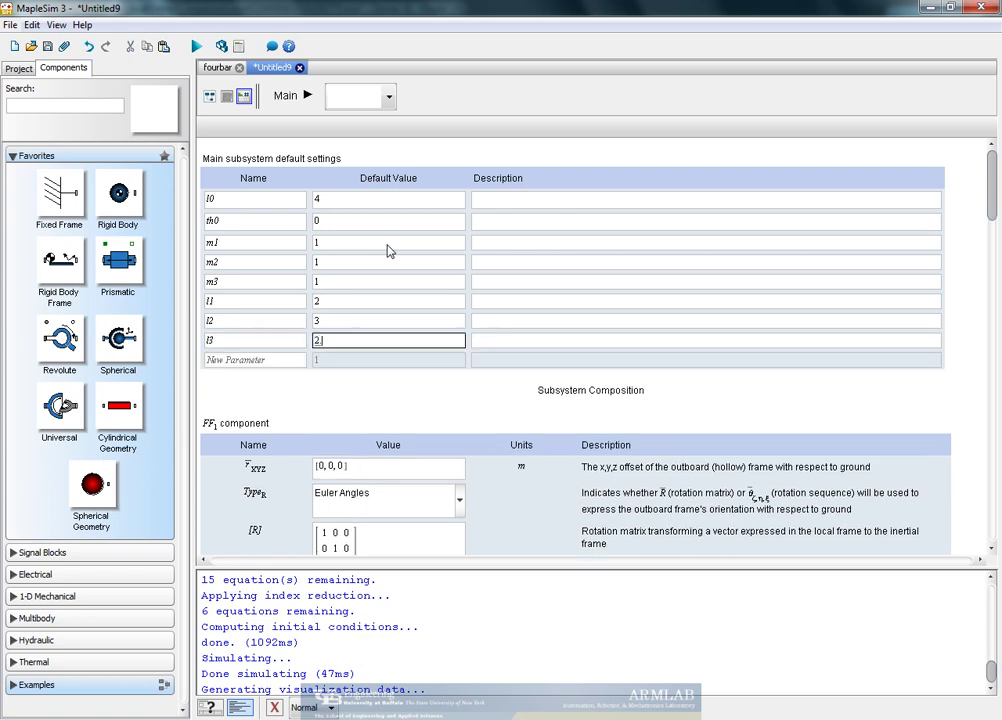
# - Add inertia parameters J1, J2 and J3 at 0.04 each, then return to the diagram
pyautogui.press('Tab')
pyautogui.press('Tab')
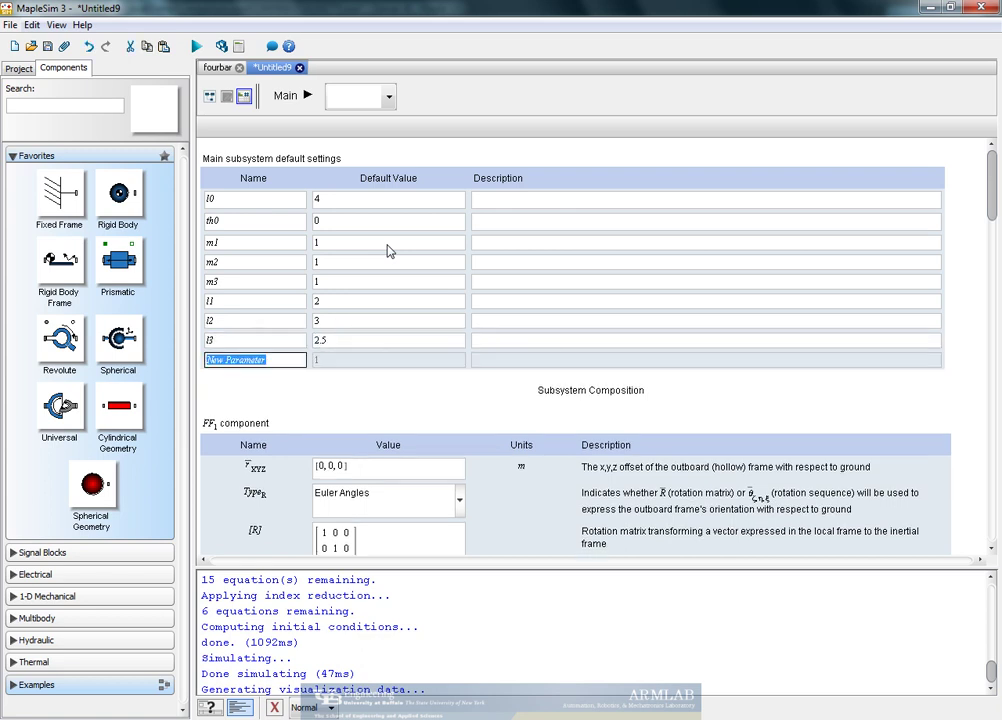
pyautogui.write('J1')
pyautogui.press('Tab')
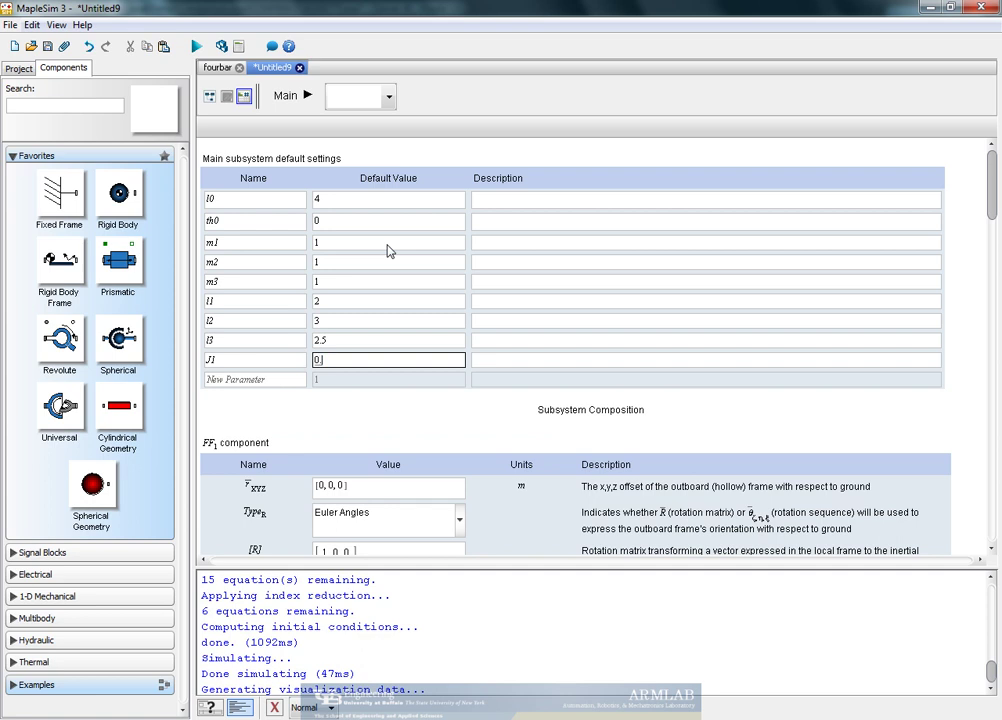
pyautogui.write('0.04')
pyautogui.press('Tab')
pyautogui.press('Tab')
pyautogui.write('J2')
pyautogui.press('Tab')
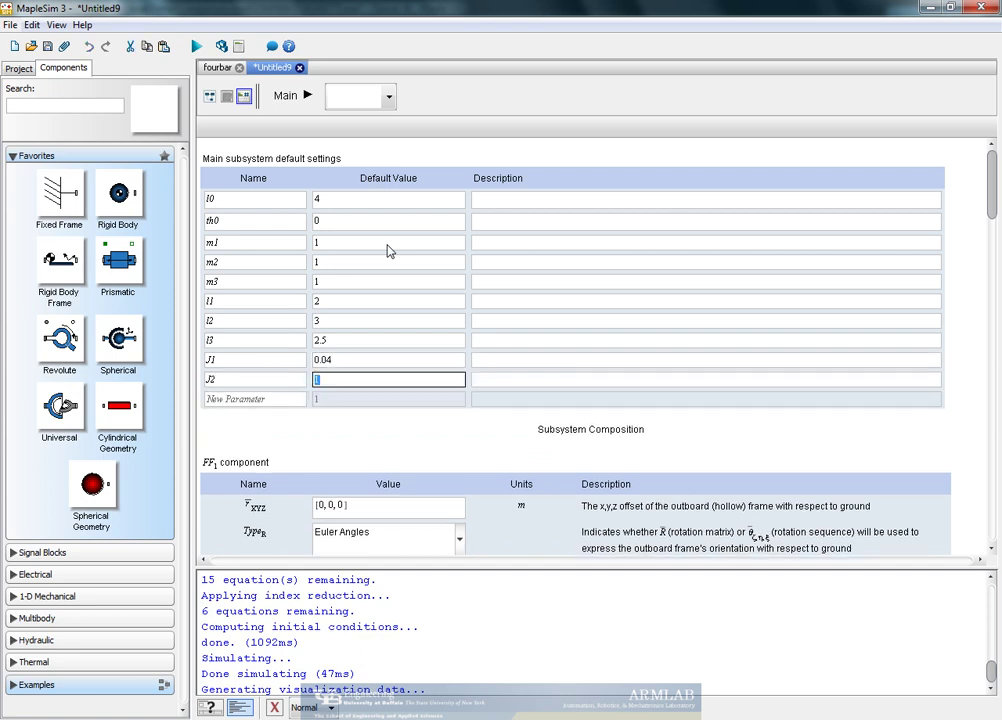
pyautogui.write('0.04')
pyautogui.press('Tab')
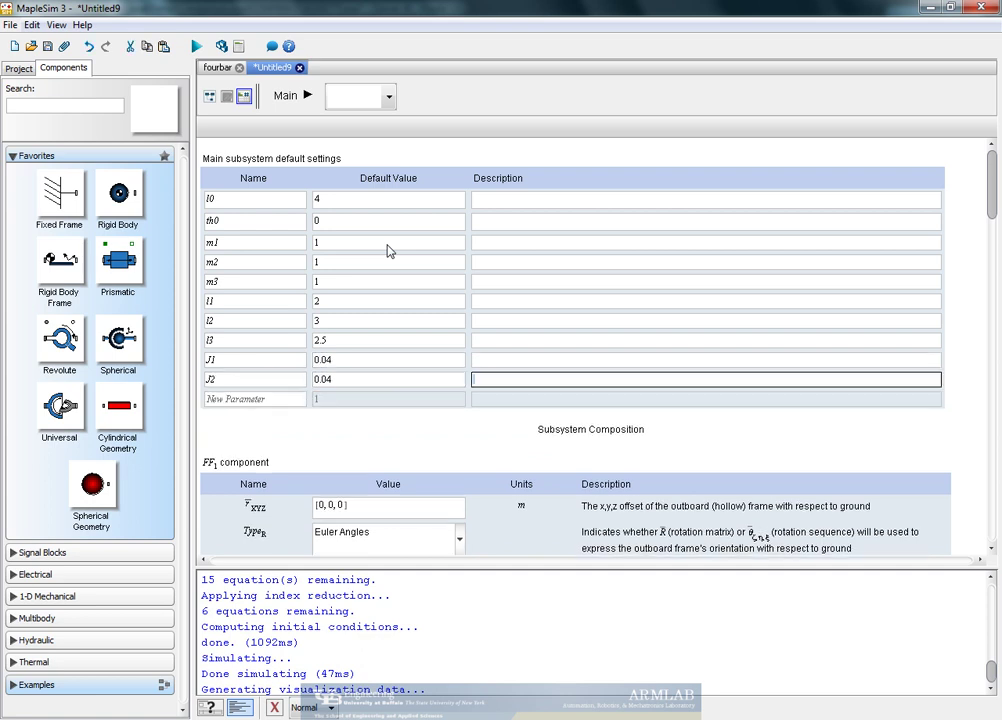
pyautogui.press('Tab')
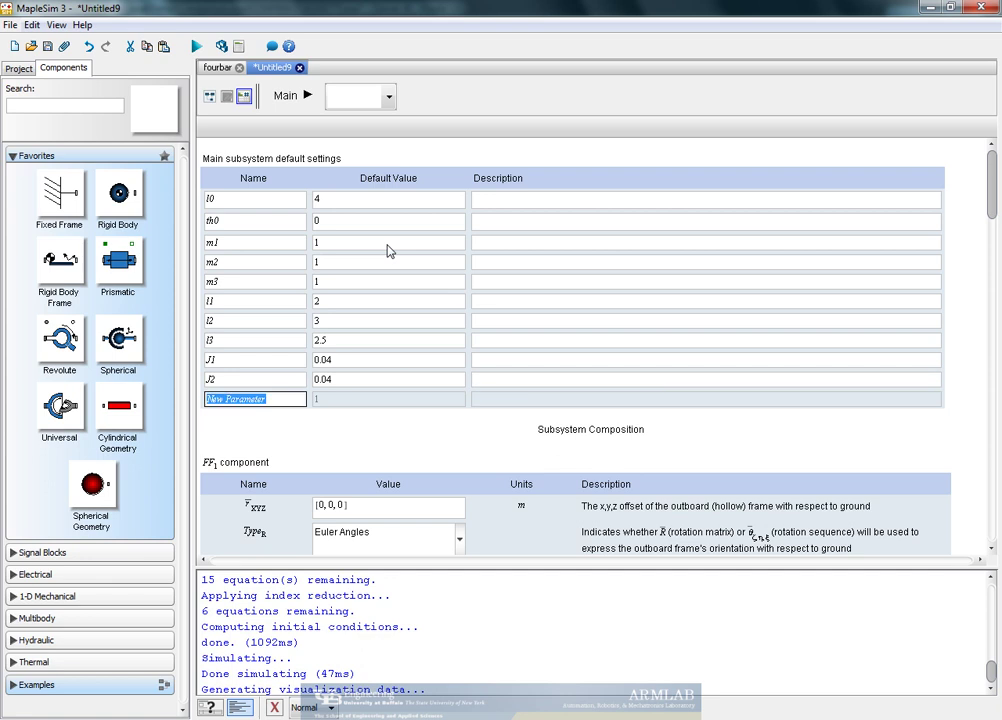
pyautogui.write('J3')
pyautogui.press('Tab')
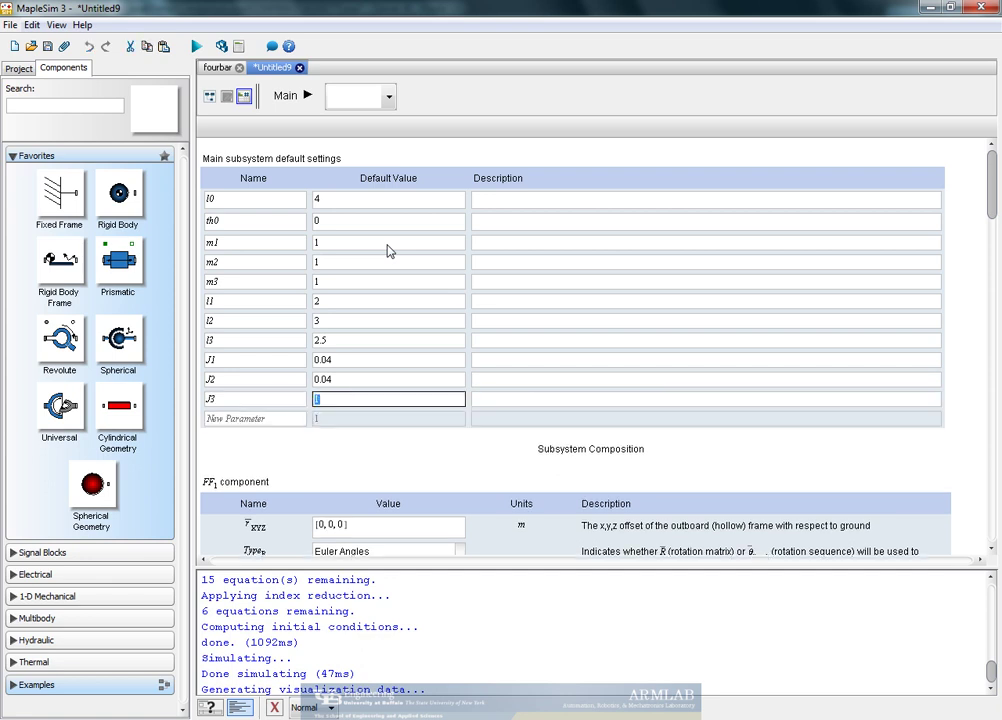
pyautogui.write('0.04')
pyautogui.press('Return')
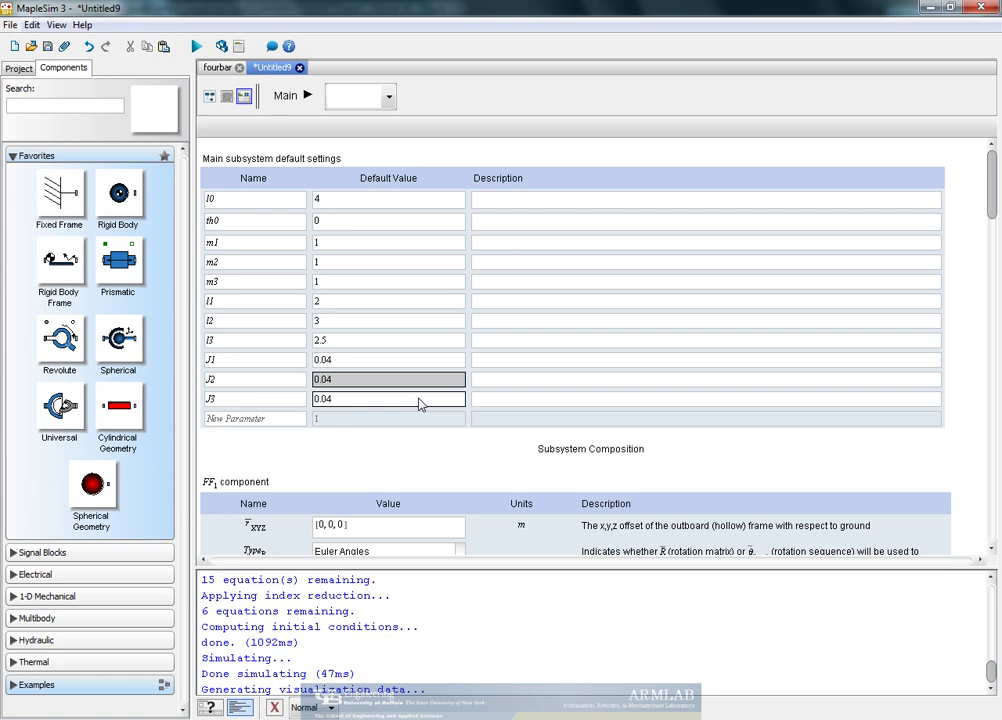
pyautogui.click(212, 97)
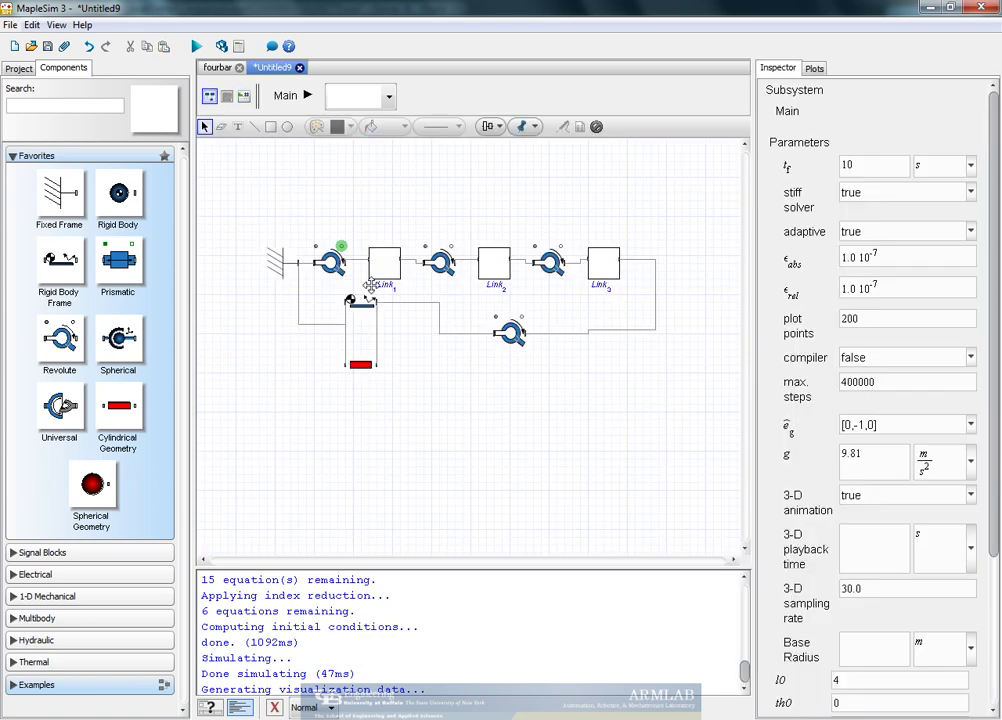
# - Re-run BuildEQs, the file extraction lines and filexM in Maple for a symbolic mass matrix
pyautogui.hotkey('alt', 'Tab')
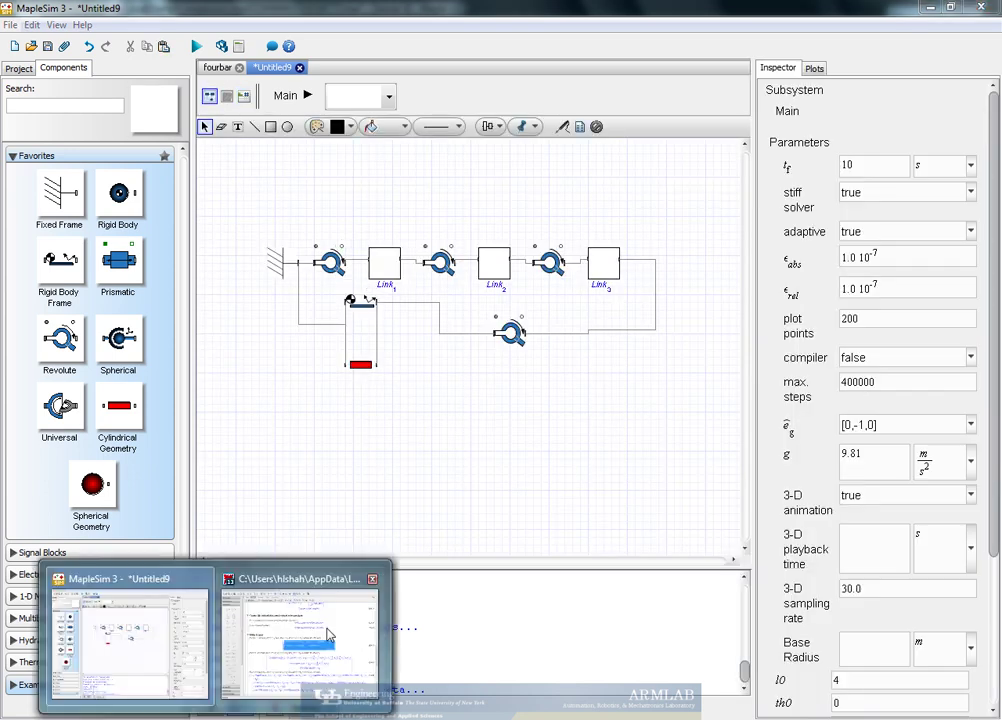
pyautogui.scroll(8, 325, 353)
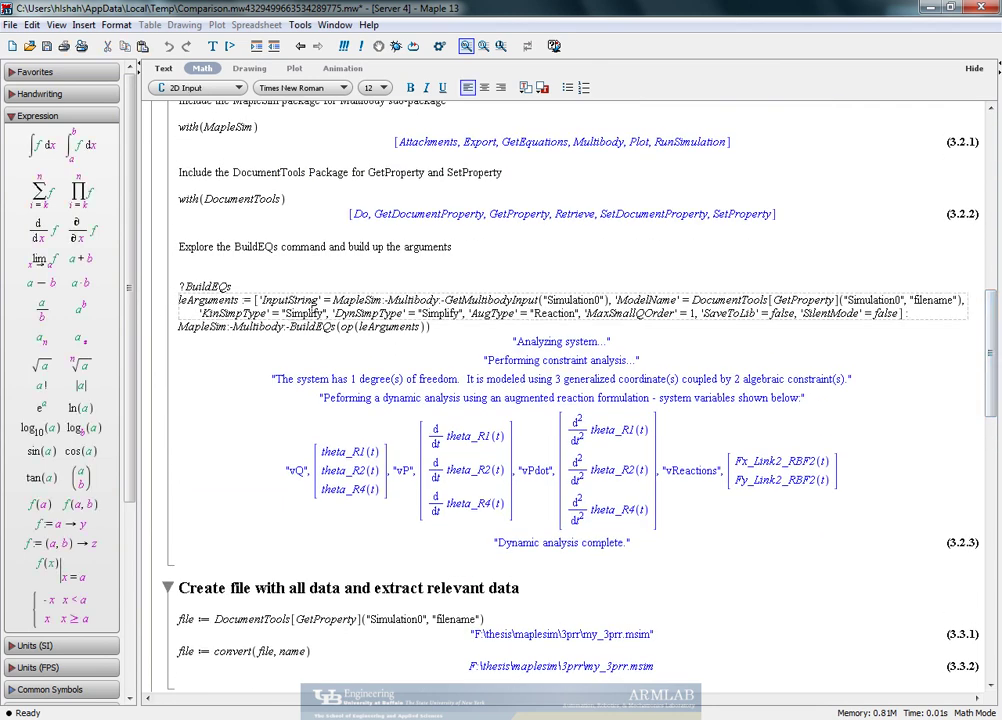
pyautogui.press('Return')
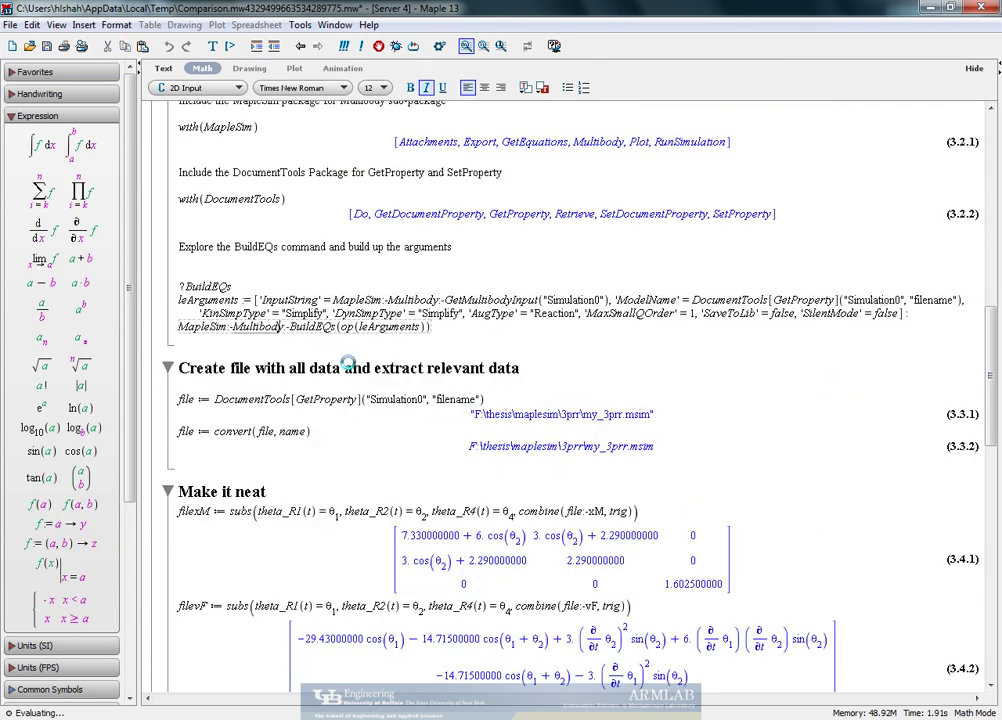
pyautogui.press('Return')
pyautogui.press('Return')
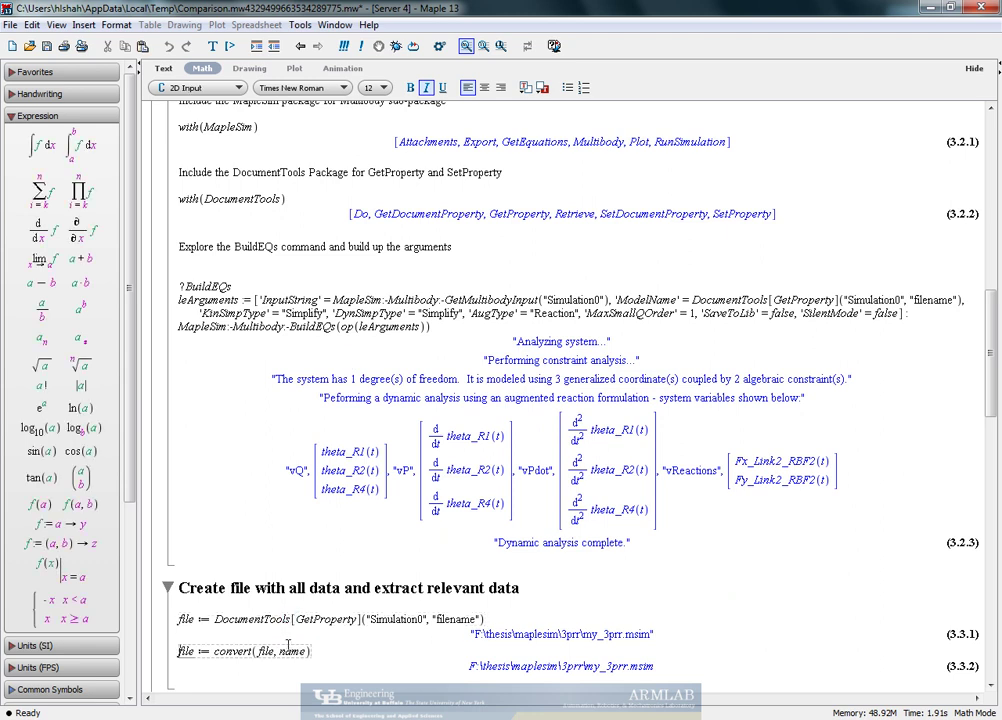
pyautogui.scroll(-5, 317, 502)
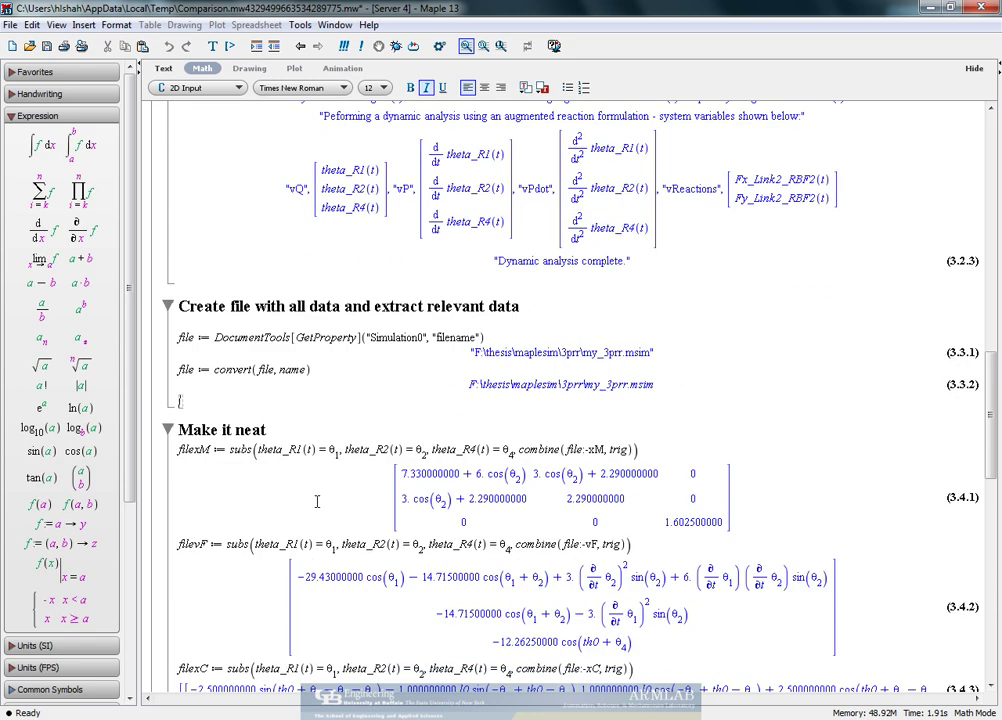
pyautogui.click(343, 451)
pyautogui.press('Return')
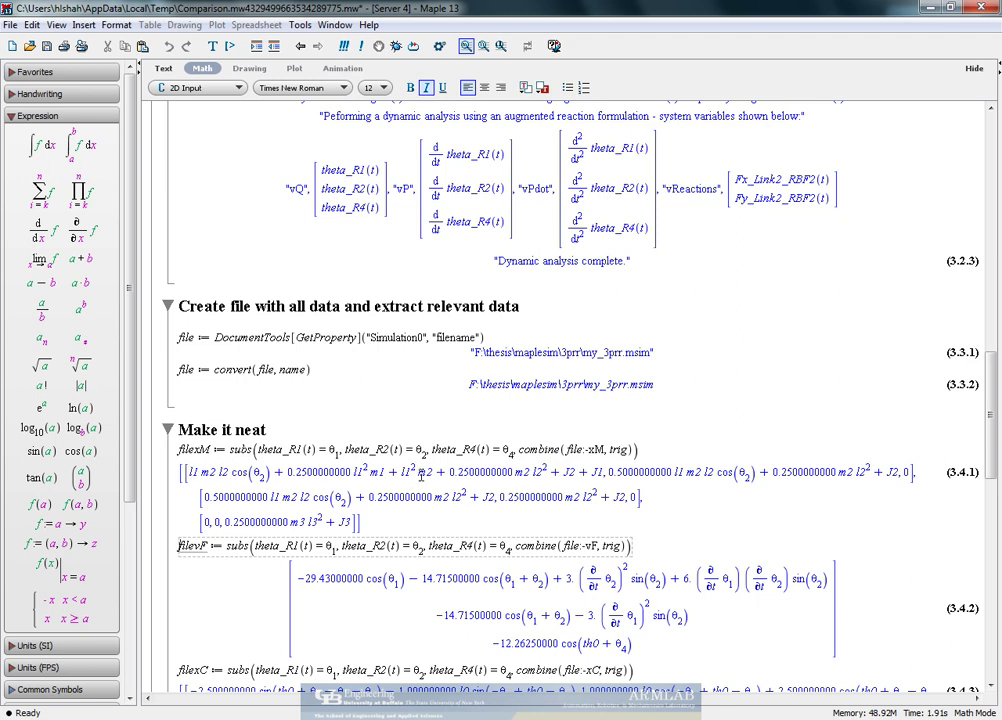
pyautogui.moveTo(367, 497); pyautogui.dragTo(437, 495)
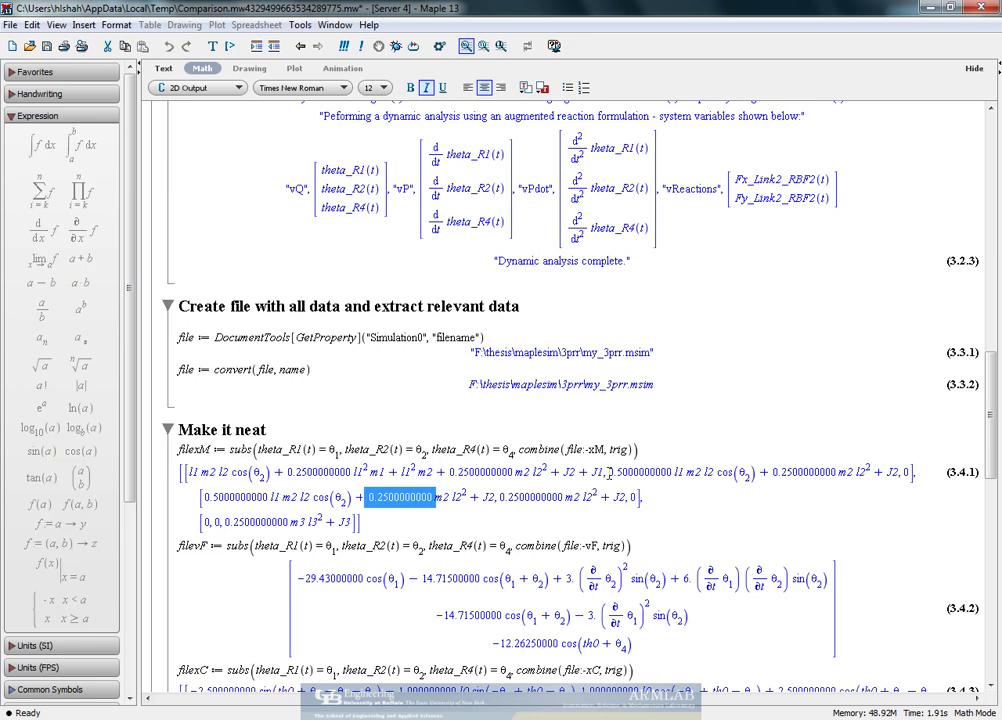
pyautogui.doubleClick(614, 474)
pyautogui.click(638, 496)
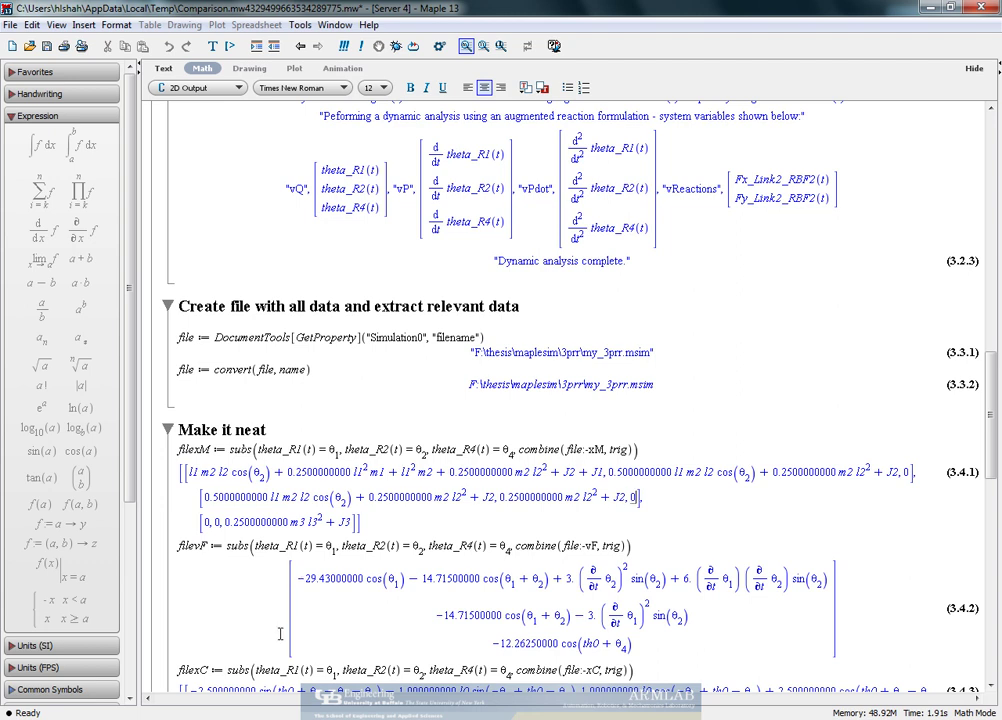
pyautogui.hotkey('alt', 'Tab')
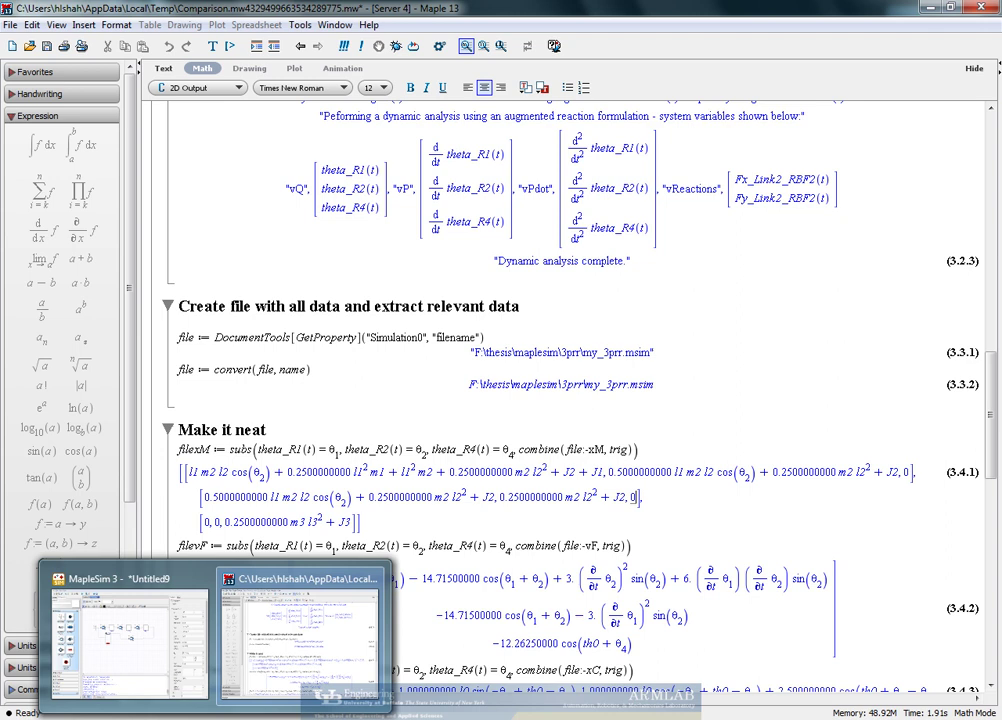